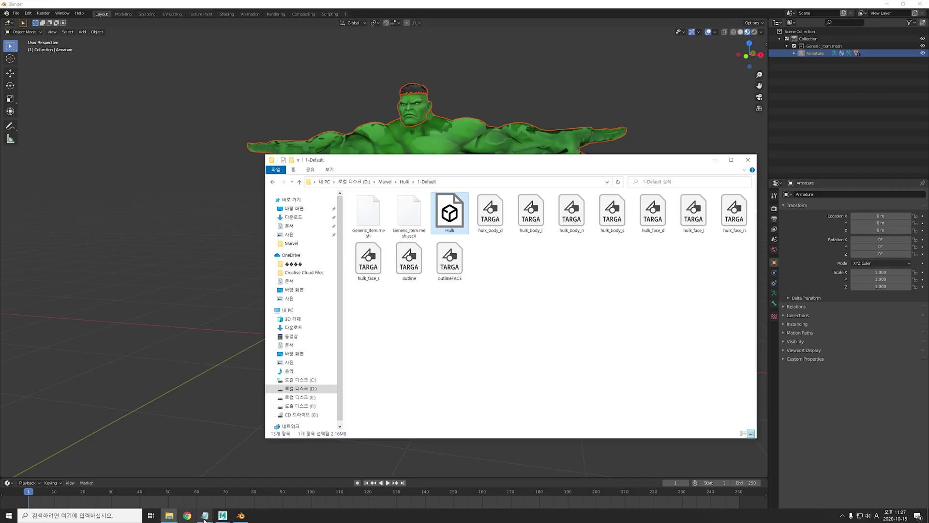
Switch to Maya and open Hulk.fbx from the Hulk 1-Default folder.
mouse_move(228, 516)
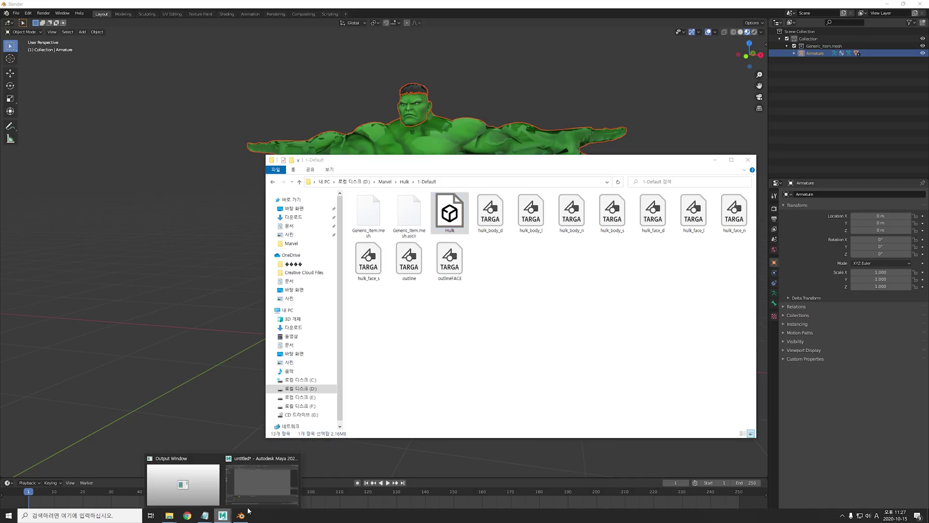
click(182, 481)
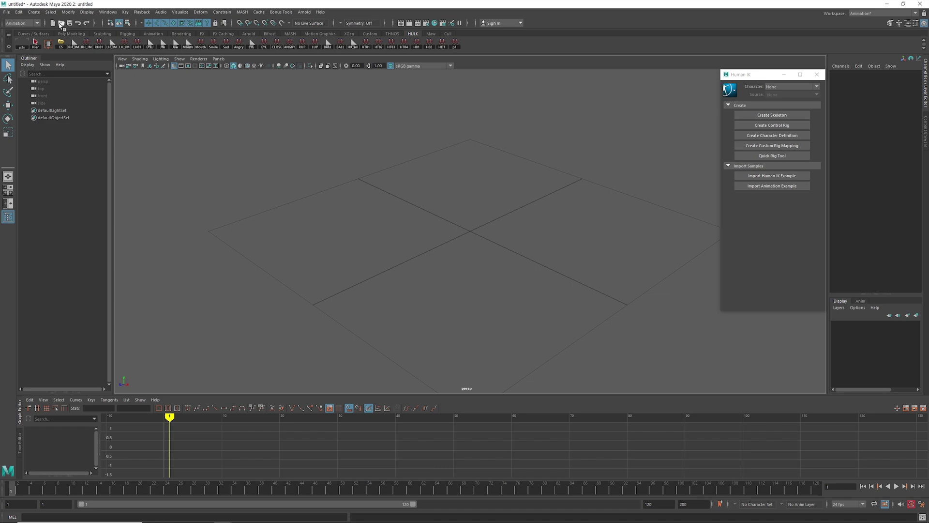
click(61, 22)
click(292, 122)
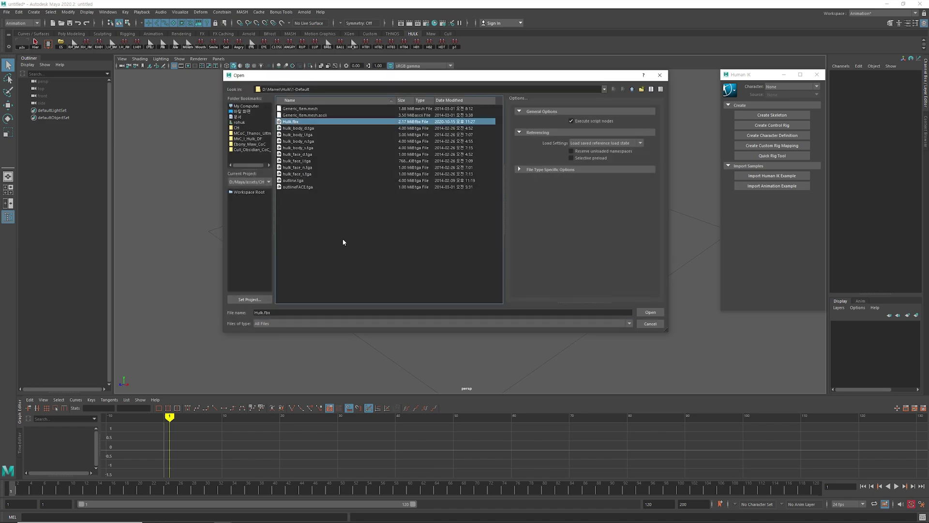
click(646, 312)
click(466, 266)
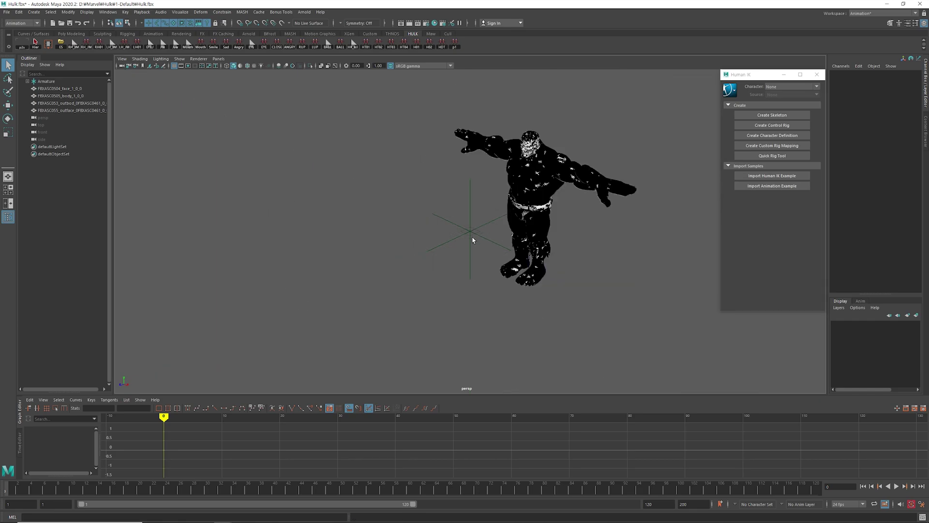
Delete the outbod and outface outline meshes covering the Hulk model.
alt+drag(467, 270, 426, 275)
alt+right_drag(426, 275, 441, 269)
alt+middle_drag(441, 269, 499, 261)
alt+right_drag(500, 262, 494, 264)
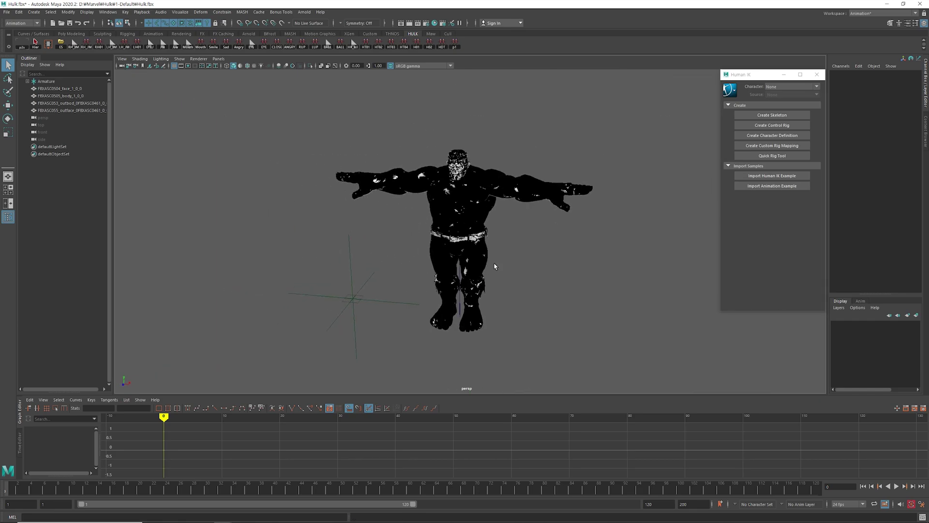
click(64, 104)
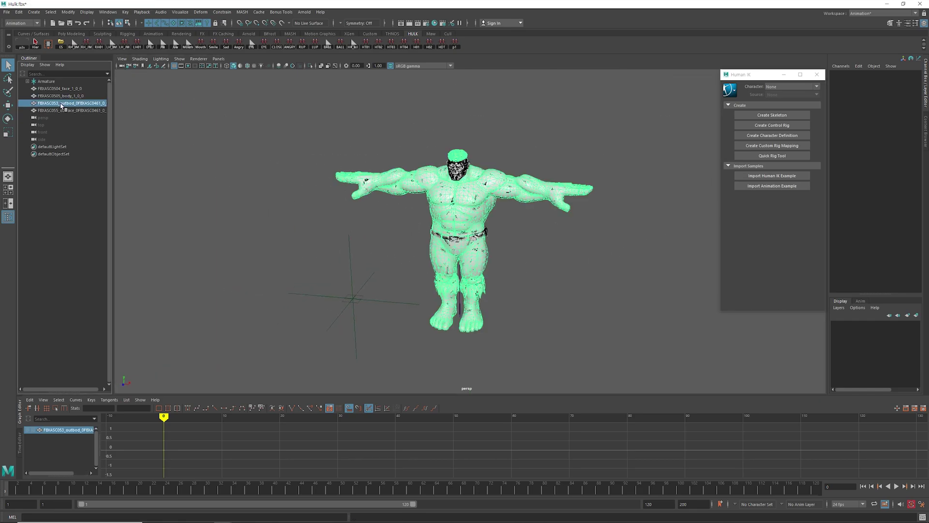
ctrl+click(63, 110)
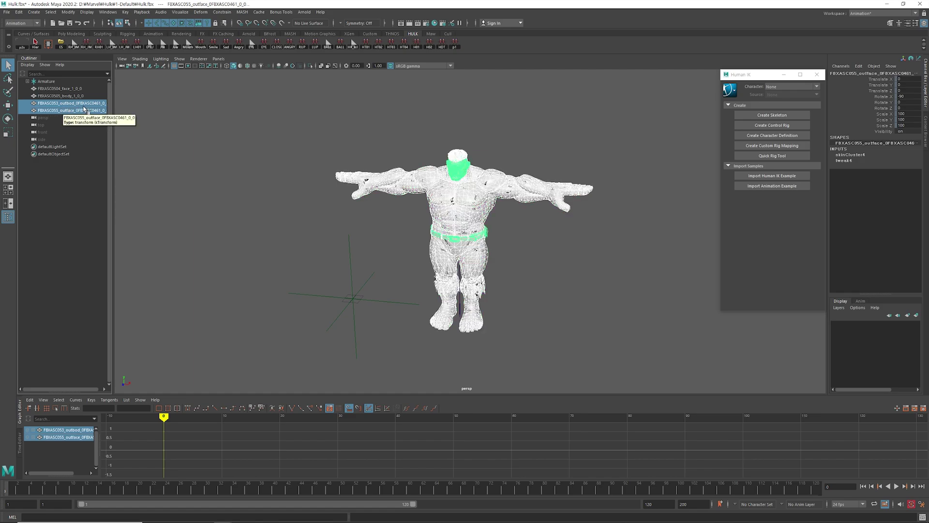
key(Delete)
Set Translate X, Y and Z of the ground root joint under Armature to 0.
click(27, 81)
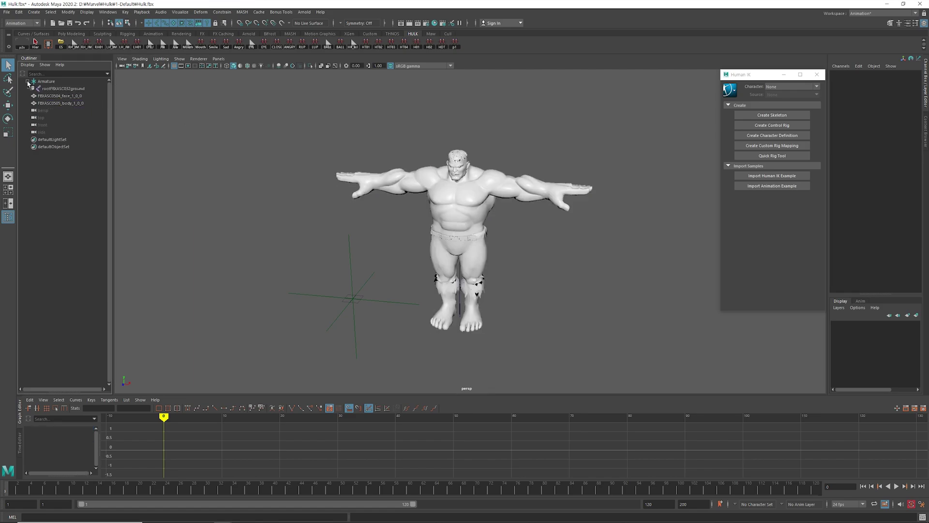
click(48, 90)
drag(915, 78, 916, 90)
text(0)
key(Return)
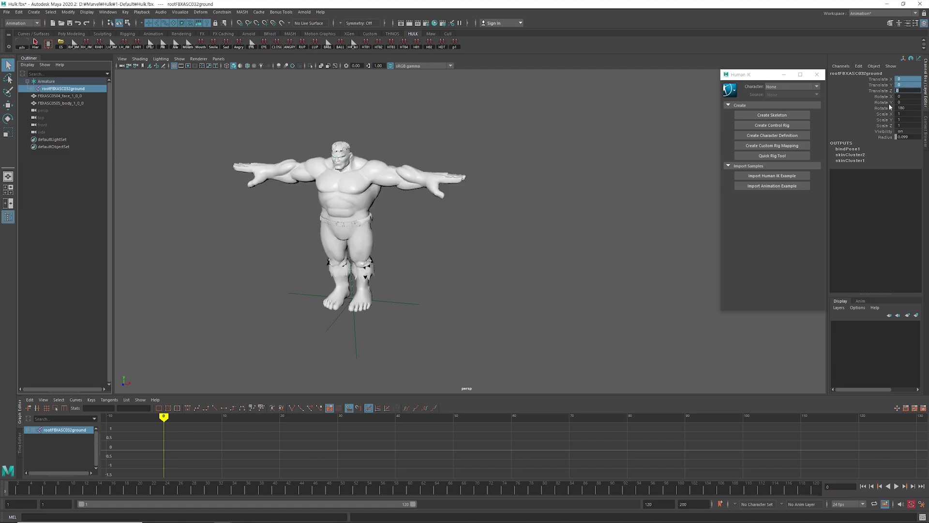
Turn on textured display for the Hulk model in the perspective viewport.
click(424, 266)
alt+drag(424, 269, 448, 257)
alt+right_drag(428, 261, 444, 264)
alt+middle_drag(424, 251, 457, 248)
alt+right_drag(439, 249, 455, 250)
mouse_move(452, 249)
alt+middle_down()
mouse_move(462, 268)
mouse_move(425, 257)
alt+middle_up()
key(6)
Open Hypershade beside the character and graph the material network of the body mesh.
click(425, 181)
alt+middle_drag(380, 220, 334, 210)
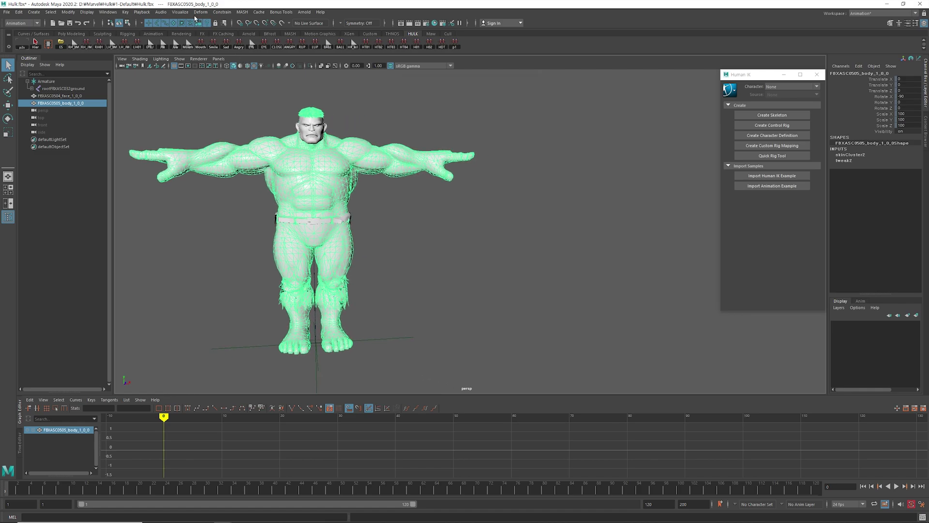
click(435, 23)
drag(244, 21, 633, 80)
scroll(326, 204, down, 3)
alt+middle_drag(394, 212, 344, 218)
scroll(345, 218, down, 1)
alt+drag(344, 217, 332, 228)
alt+middle_drag(332, 228, 314, 216)
mouse_move(663, 82)
mouse_down()
mouse_move(603, 66)
mouse_move(617, 65)
mouse_up()
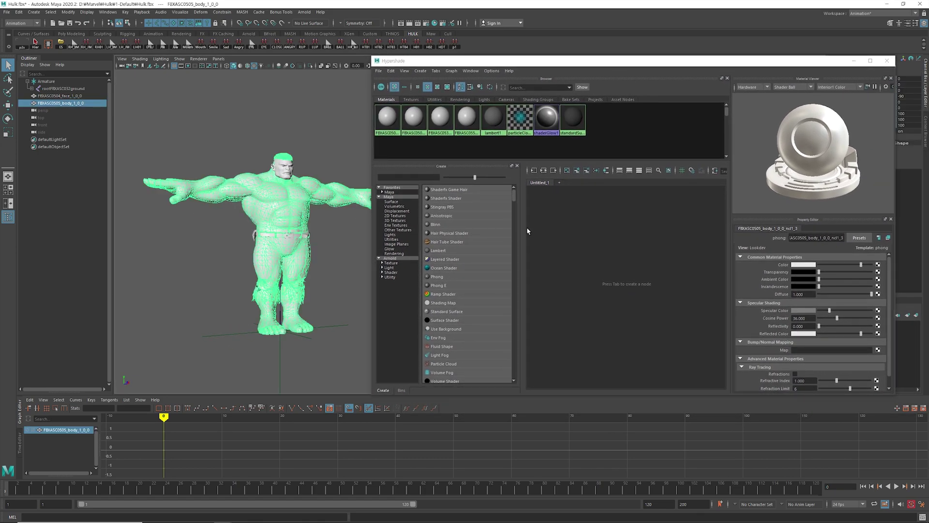
click(606, 172)
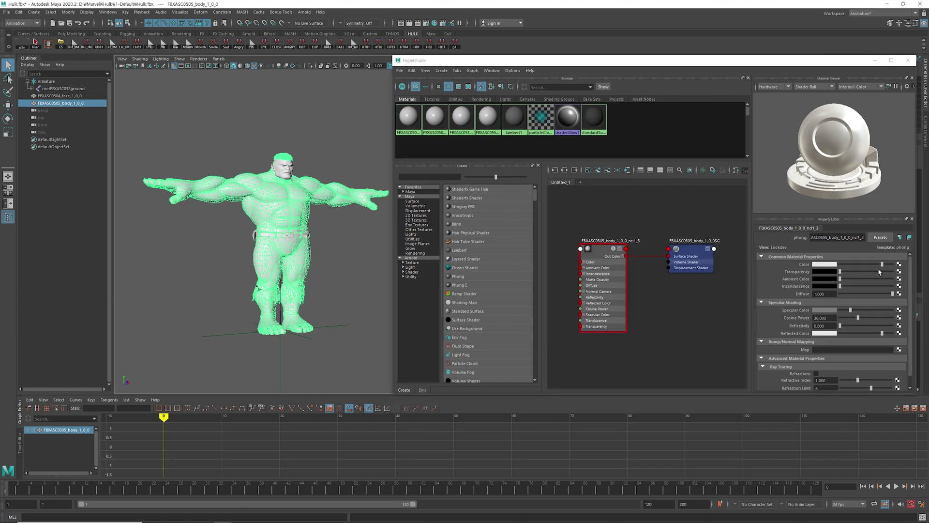
Map a File texture to the body material's Color and load hulk_body_d.tga from Marvel/Hulk/1-Default.
click(899, 264)
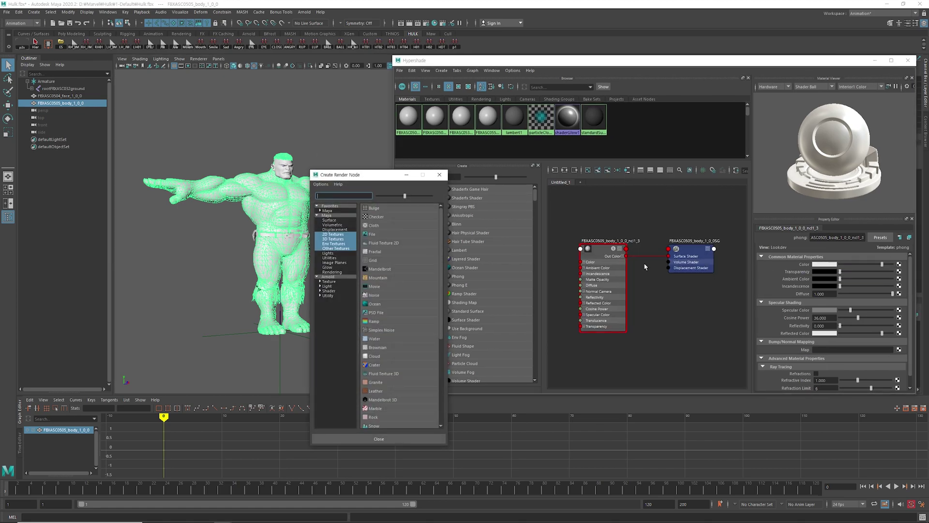
click(394, 235)
click(905, 288)
click(240, 155)
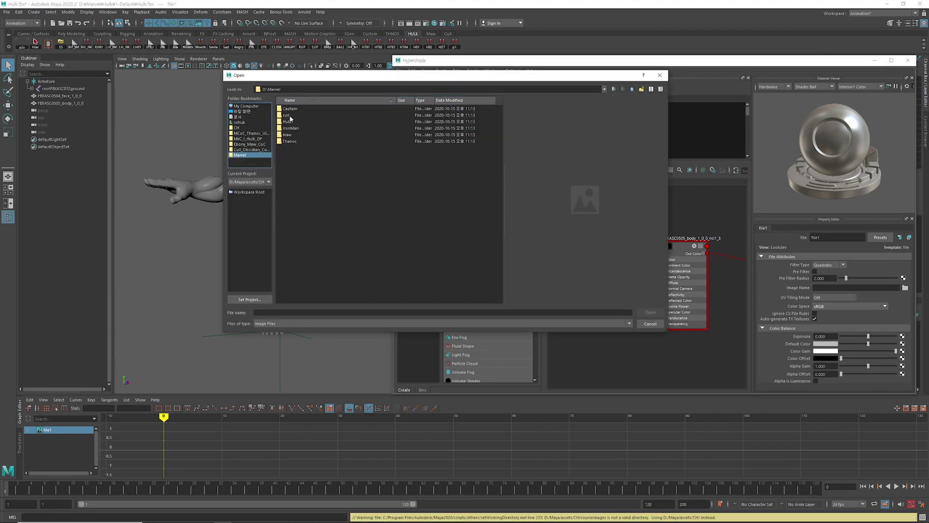
double_click(290, 122)
double_click(291, 109)
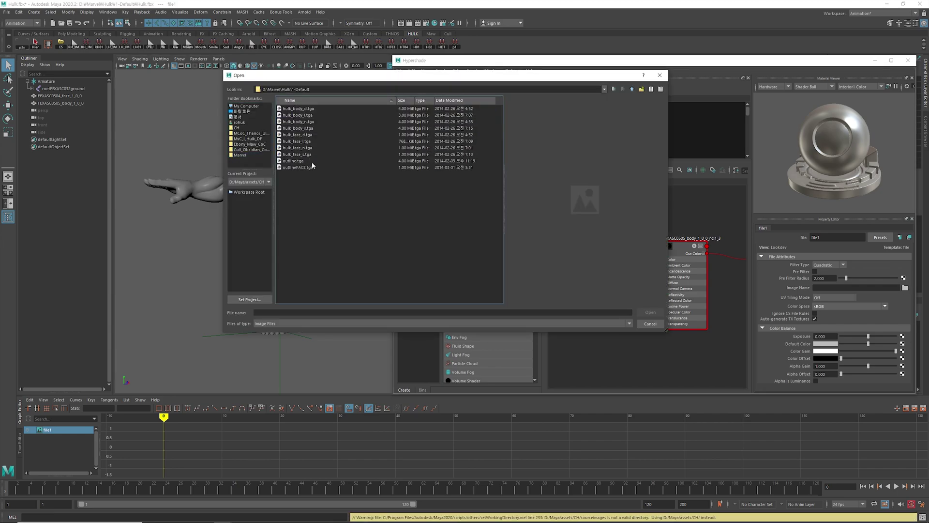
click(314, 110)
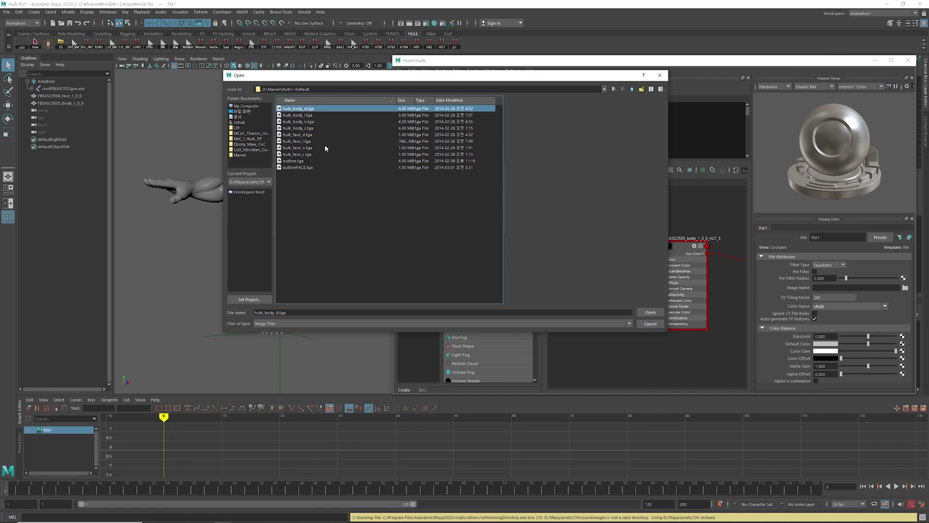
click(650, 312)
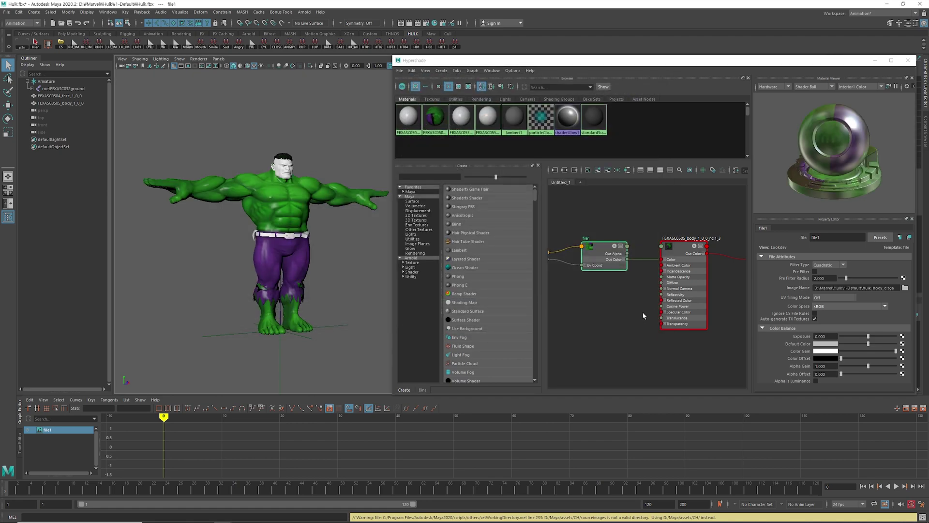
Map a File texture to the body material's Ambient Color and load hulk_body_l.tga.
click(330, 207)
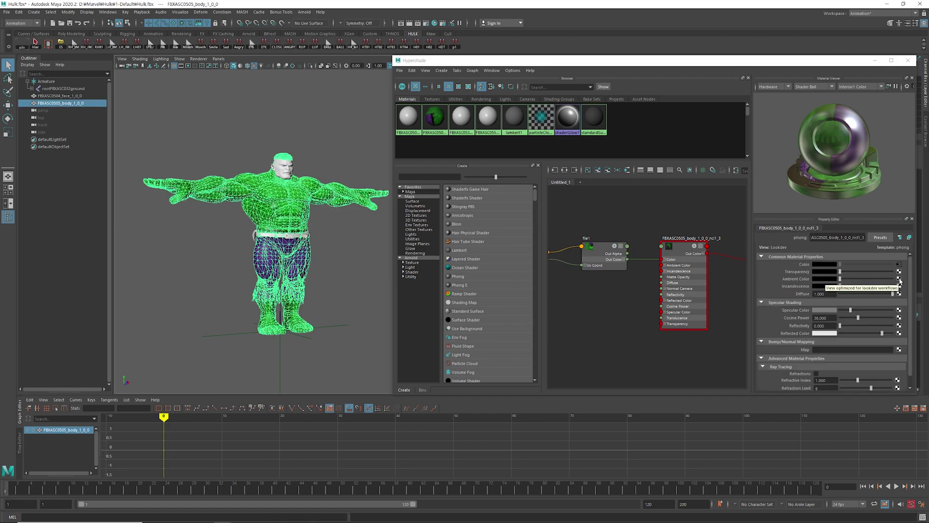
click(900, 280)
click(415, 239)
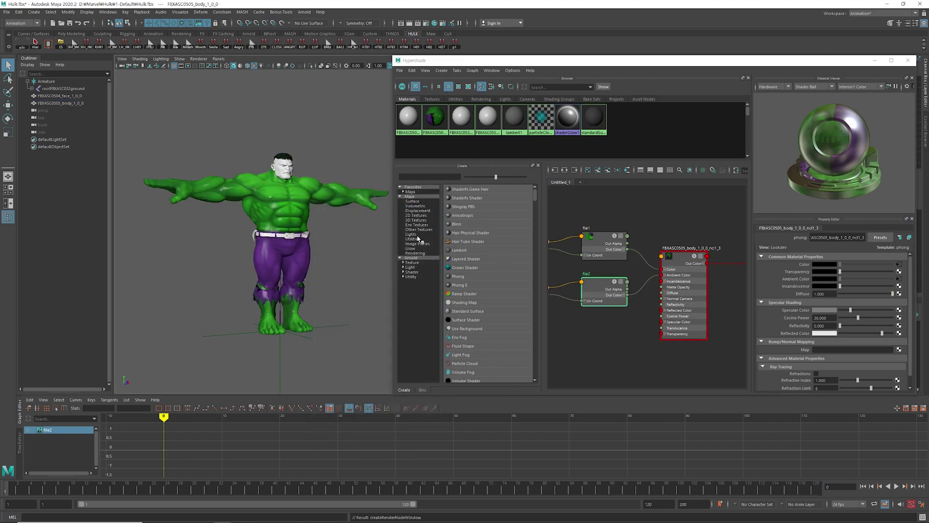
click(905, 288)
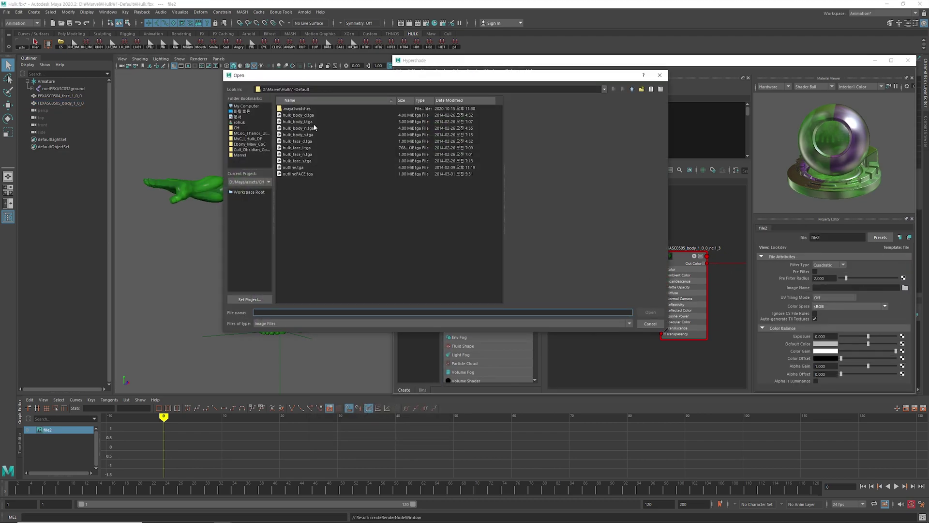
click(306, 122)
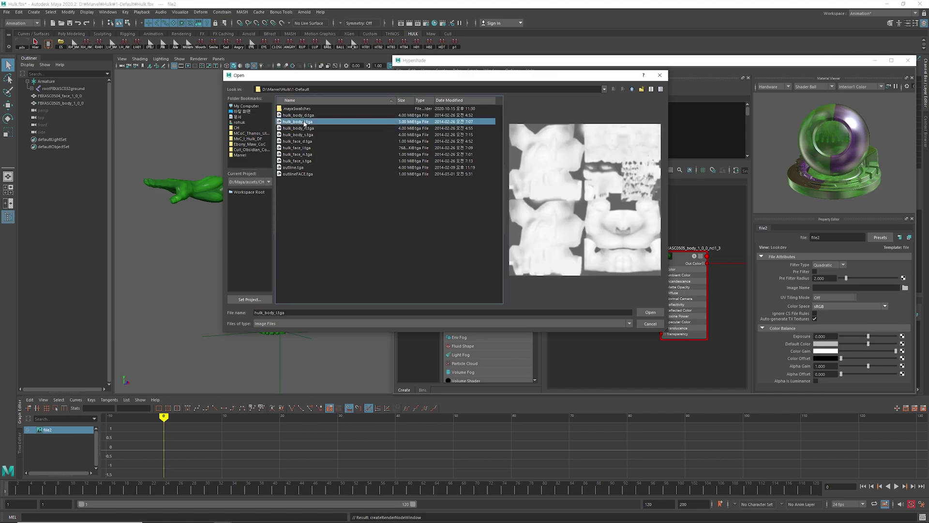
click(650, 313)
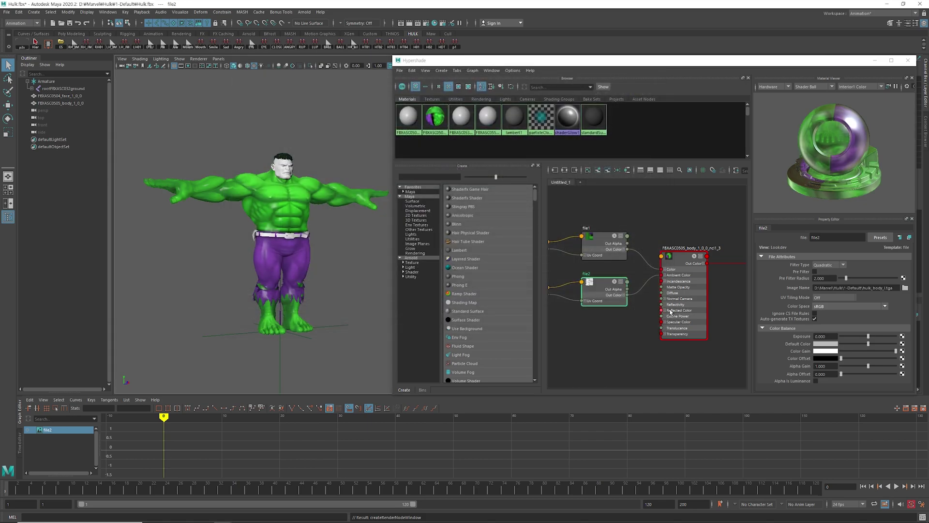
Map a File texture to the body material's Specular Color and load hulk_body_s.tga.
click(694, 273)
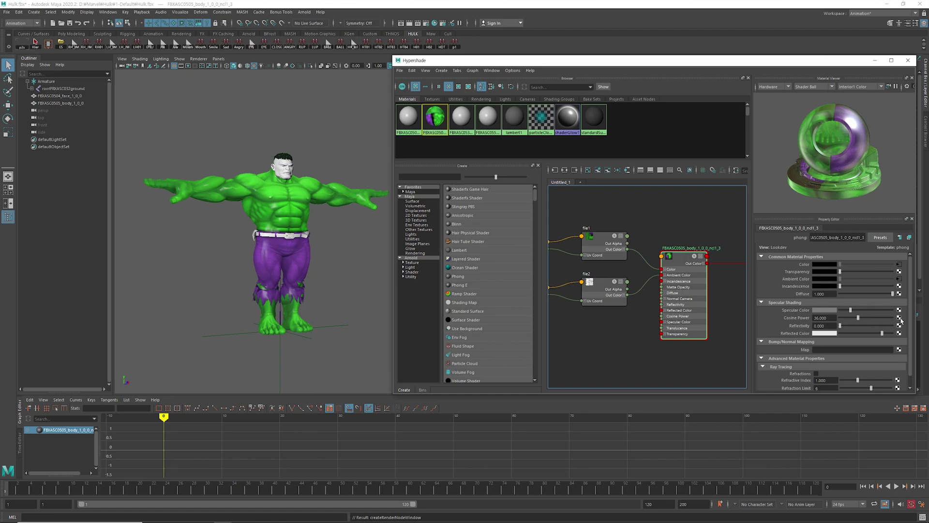
click(899, 311)
click(406, 235)
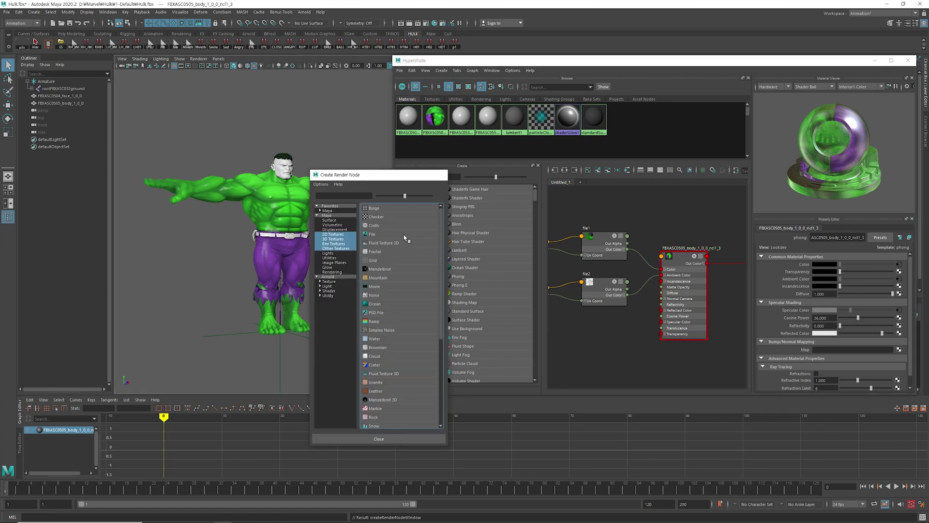
click(905, 288)
click(308, 135)
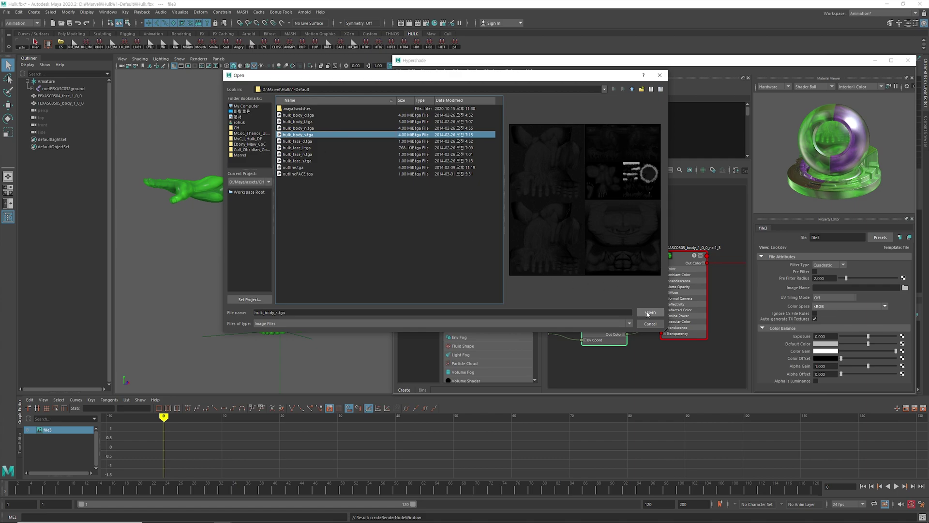
click(649, 312)
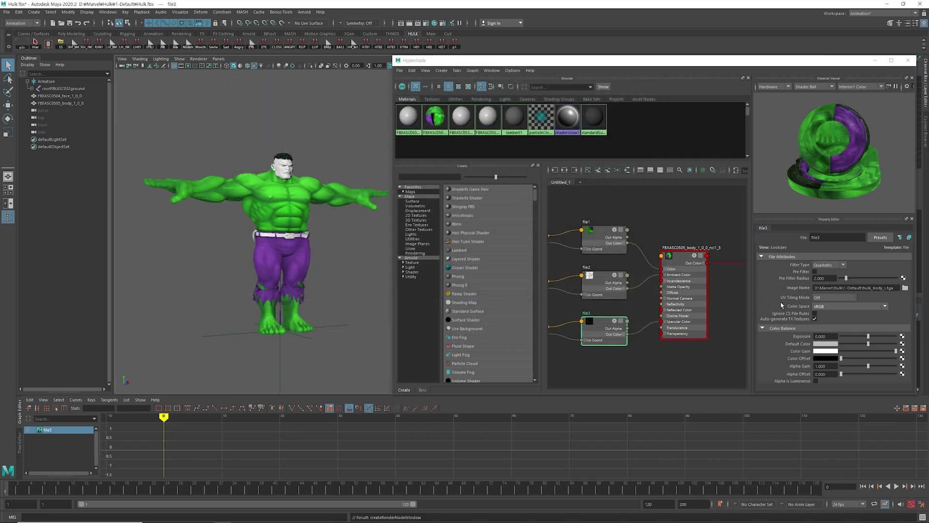
Add a File texture as the body material's bump map and load hulk_body_n.tga.
click(709, 266)
scroll(871, 334, down, 2)
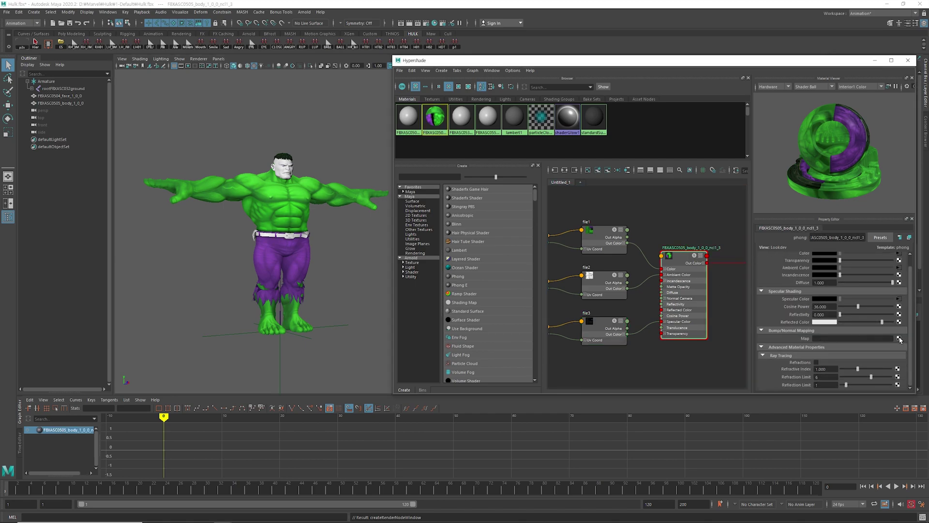
click(408, 235)
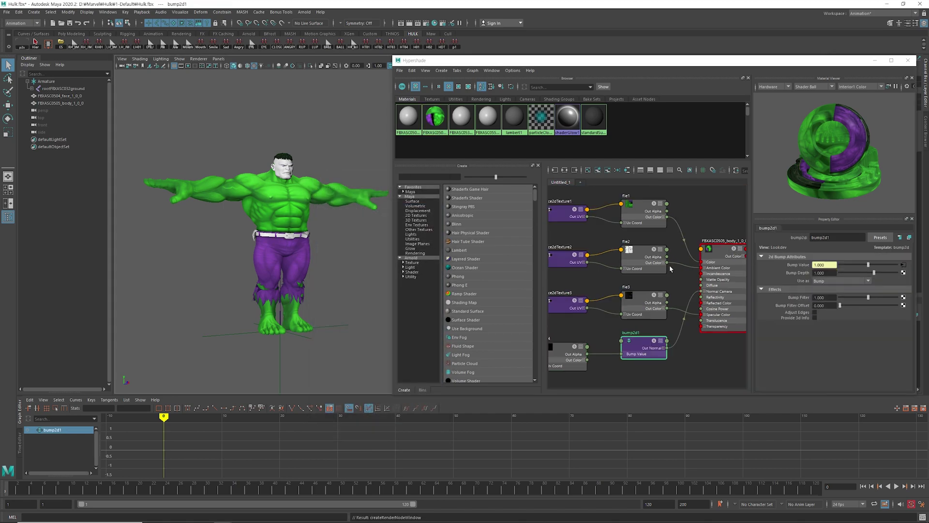
click(904, 264)
click(905, 287)
click(305, 128)
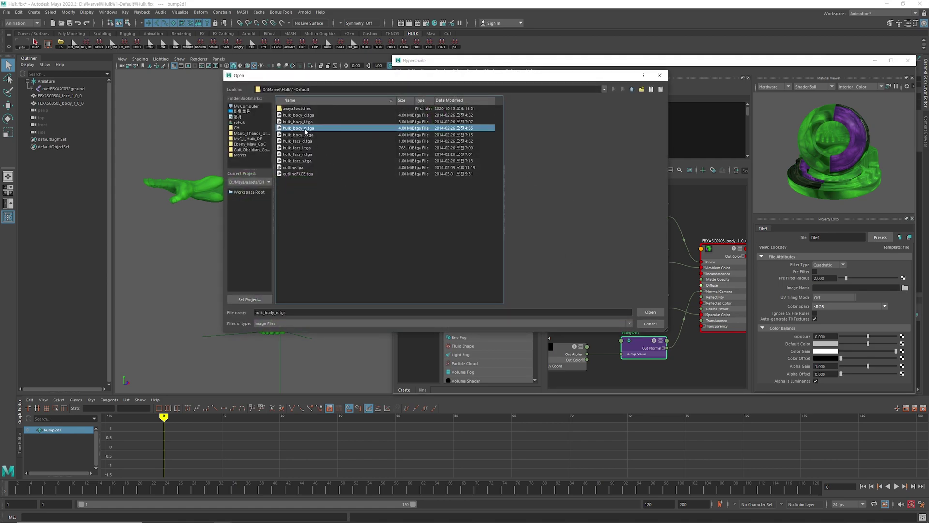
click(649, 312)
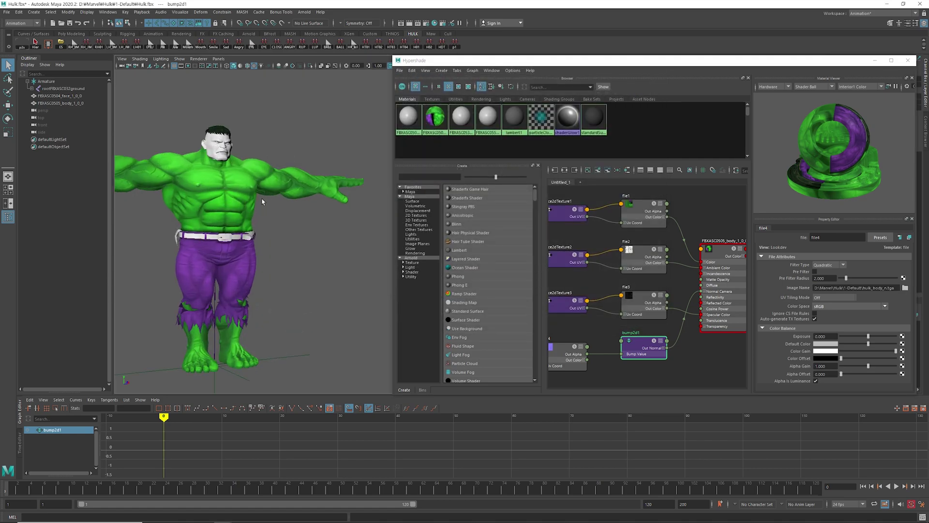
Hide the joints in the viewport so that only the character's meshes can be picked.
scroll(258, 215, up, 3)
alt+middle_drag(257, 216, 253, 173)
scroll(322, 202, down, 3)
click(265, 141)
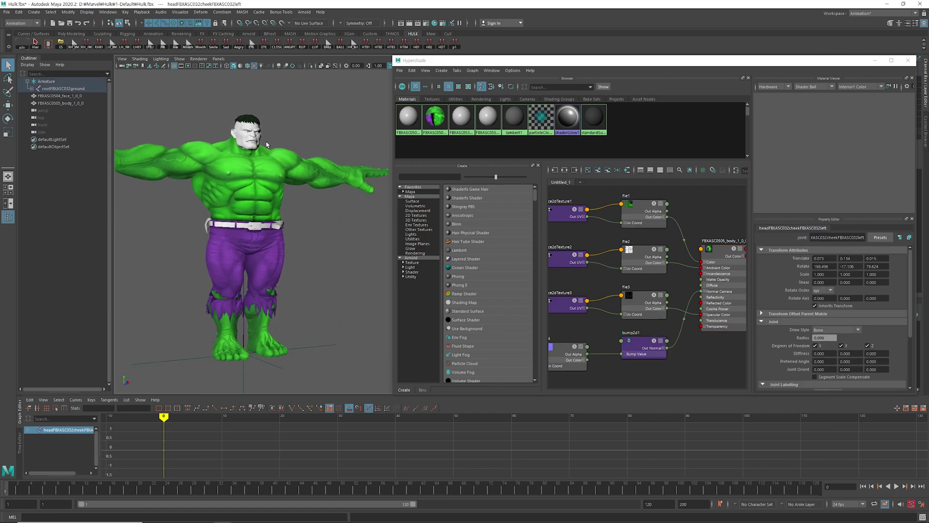
click(235, 129)
click(179, 59)
click(196, 172)
click(215, 125)
Graph the face mesh's material in Hypershade and map hulk_face_d.tga to its Color through a File texture.
click(238, 130)
click(627, 170)
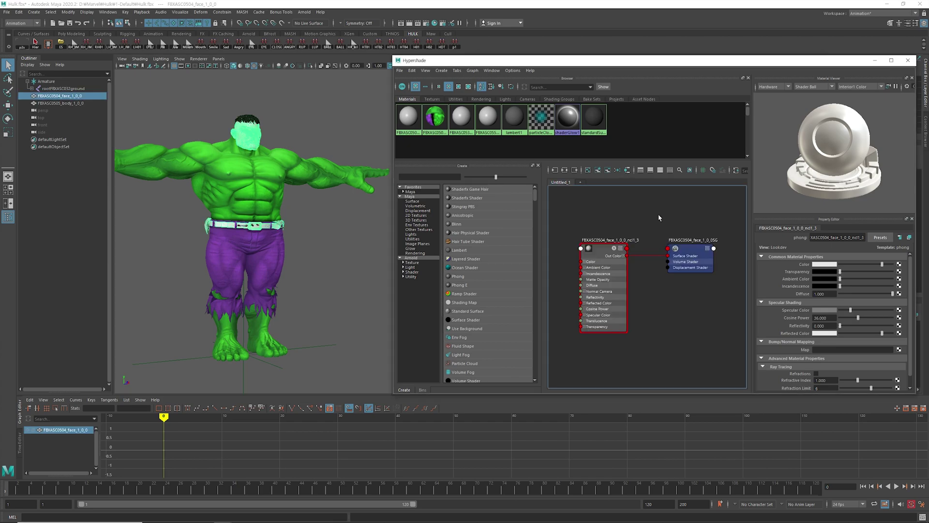
click(602, 251)
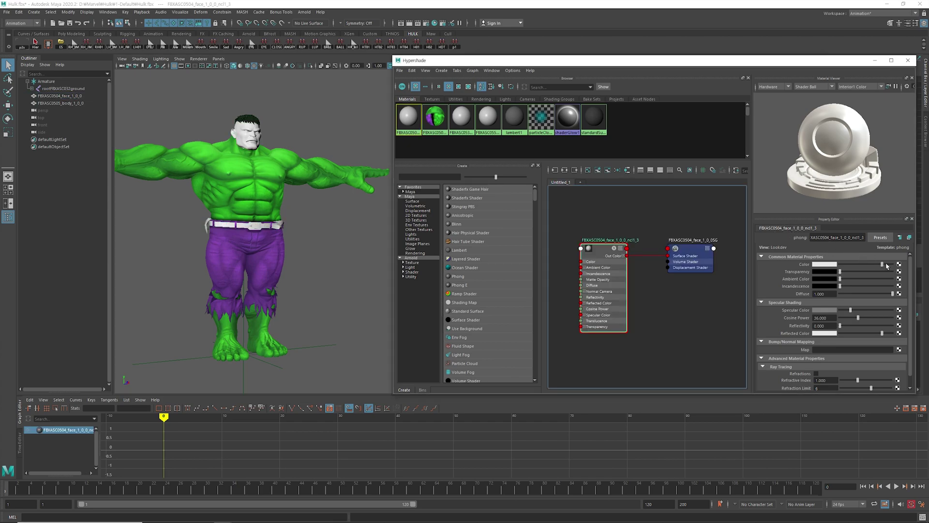
click(899, 264)
click(407, 238)
click(905, 288)
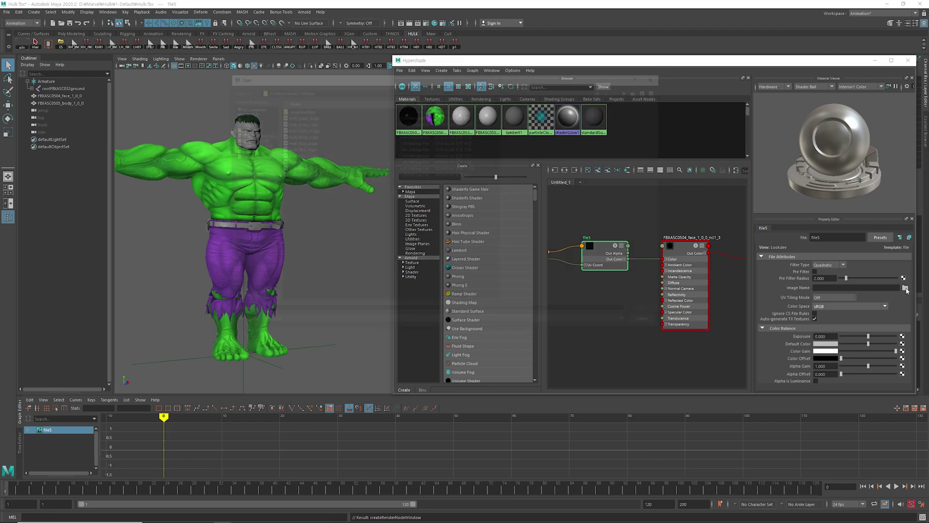
click(301, 142)
click(644, 309)
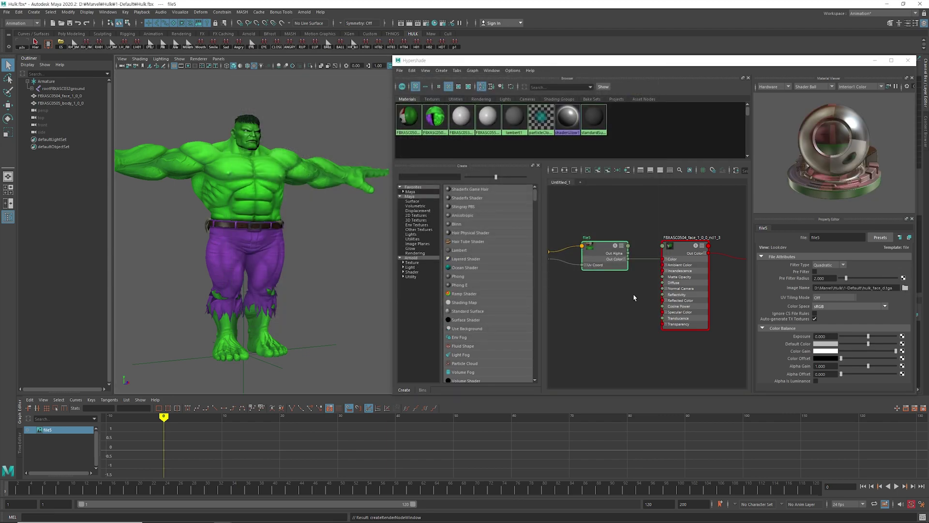
Map a File texture to the face material's Ambient Color and load hulk_face_l.tga.
click(684, 245)
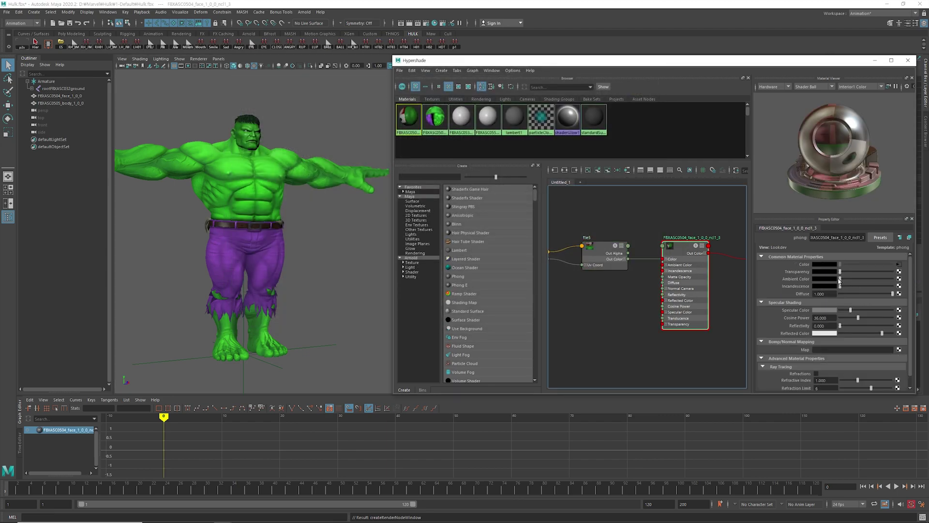
click(900, 279)
click(390, 232)
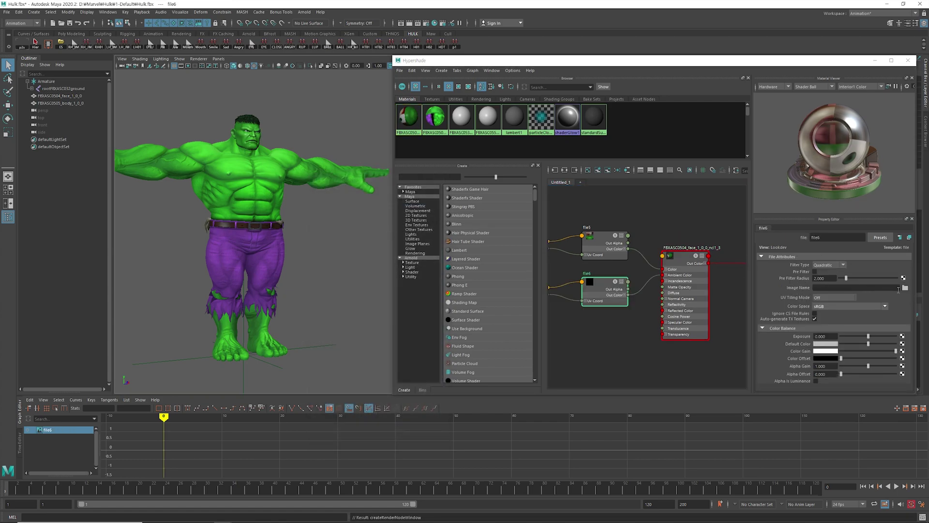
click(905, 288)
click(300, 148)
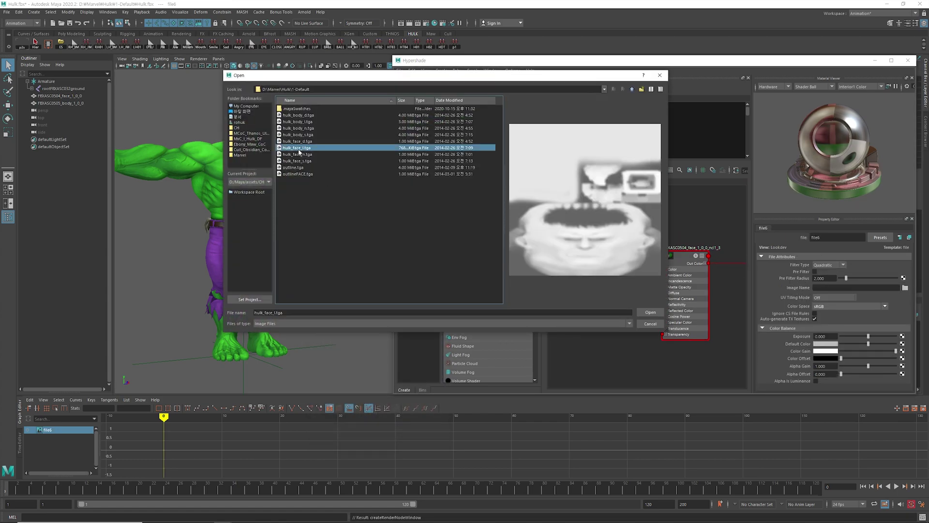
click(650, 313)
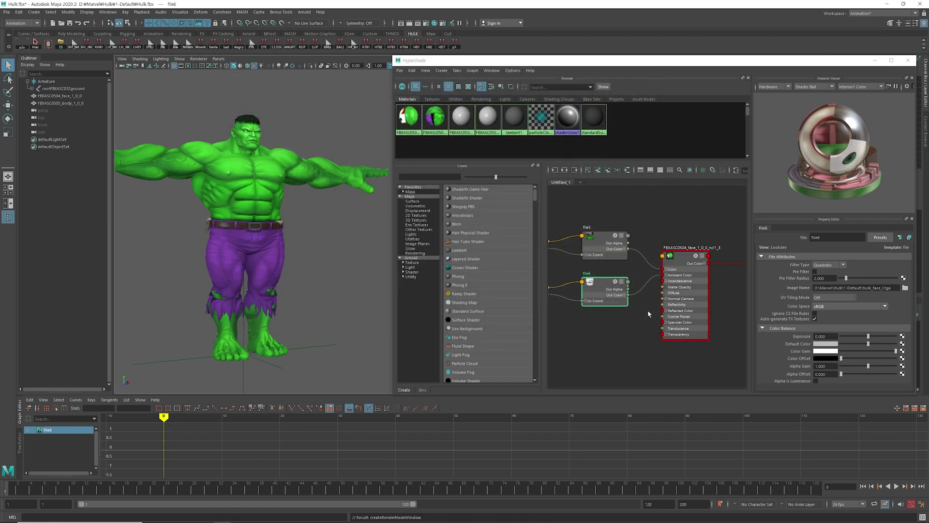
Map a File texture to the face material's Specular Color and load hulk_face_s.tga.
click(692, 293)
click(900, 311)
click(410, 237)
click(905, 288)
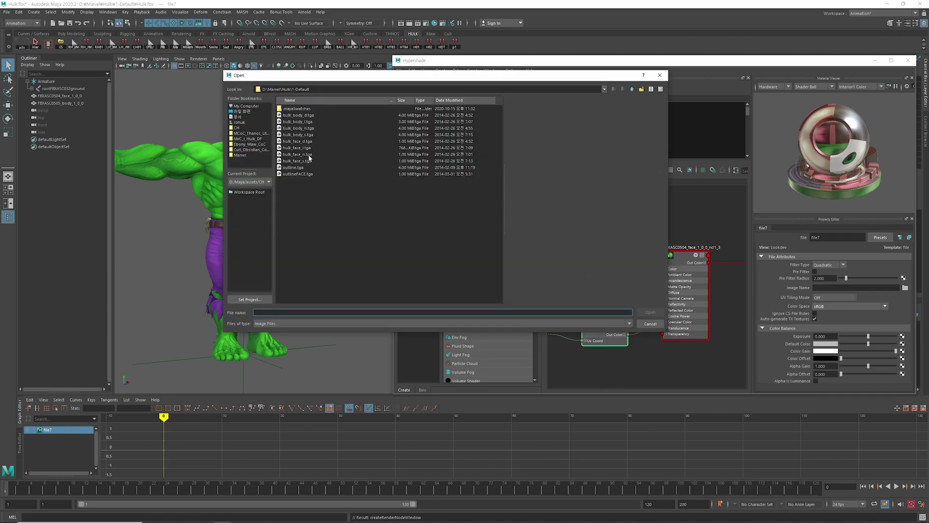
click(309, 161)
click(649, 313)
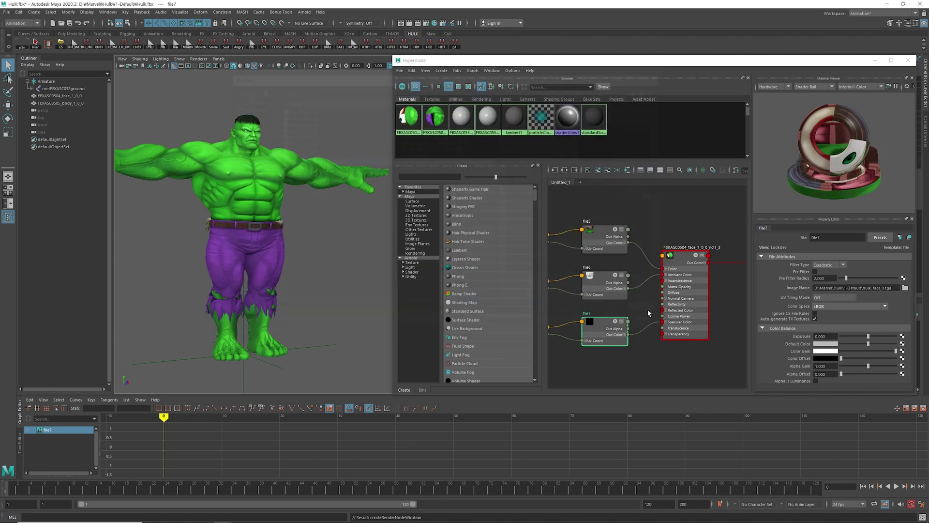
Add a File texture as the face material's bump map and load hulk_face_n.tga.
click(675, 255)
click(899, 349)
click(382, 234)
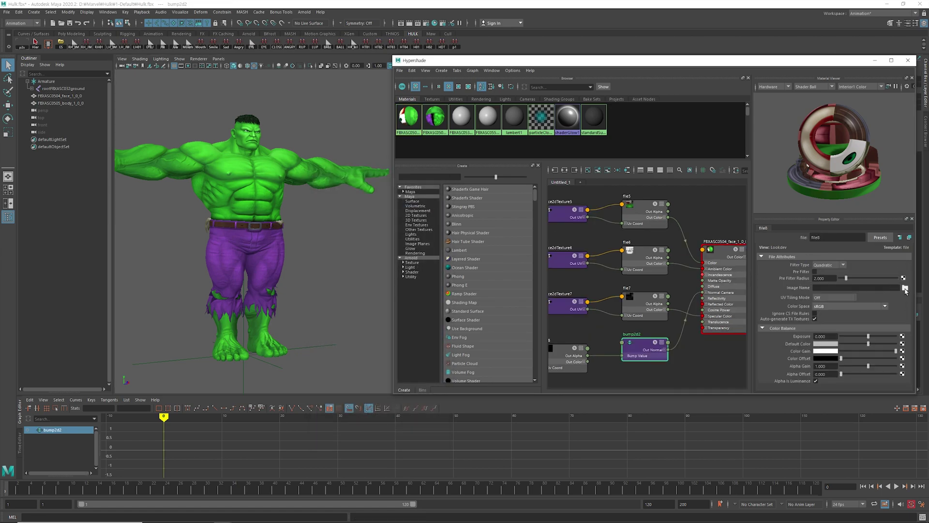
click(905, 288)
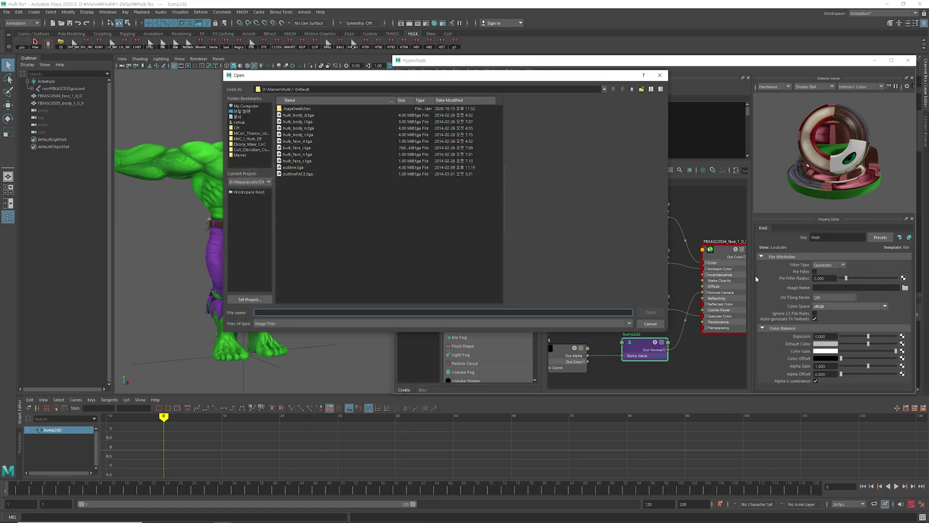
click(306, 155)
click(650, 313)
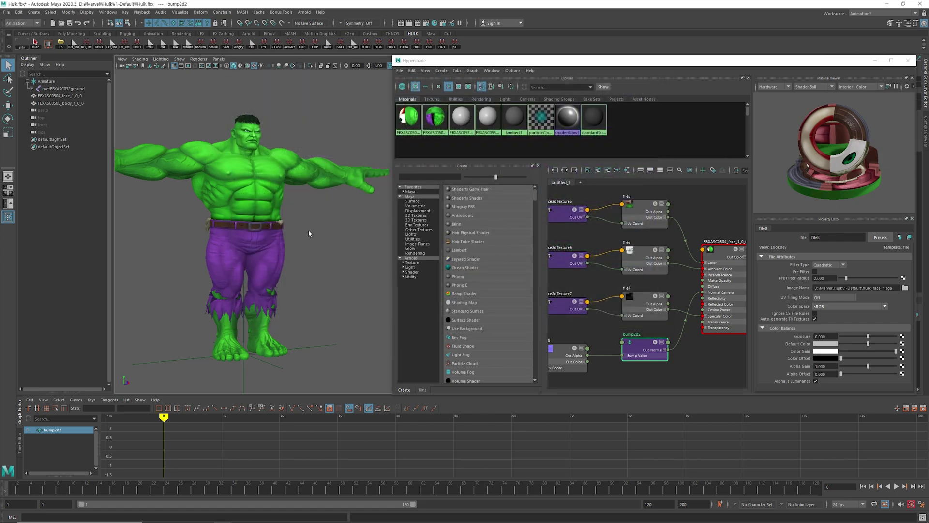
Examine the fully textured character from several angles in the perspective view.
click(334, 241)
scroll(315, 231, down, 3)
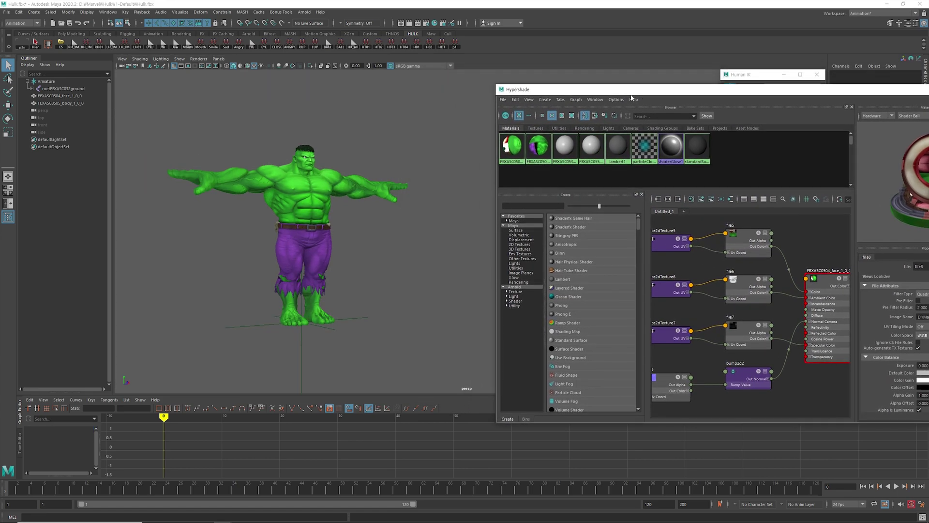
scroll(324, 247, up, 2)
alt+middle_drag(324, 247, 369, 235)
alt+drag(252, 238, 140, 242)
alt+drag(355, 237, 218, 240)
alt+middle_drag(291, 242, 431, 244)
alt+drag(430, 243, 353, 227)
scroll(291, 217, up, 2)
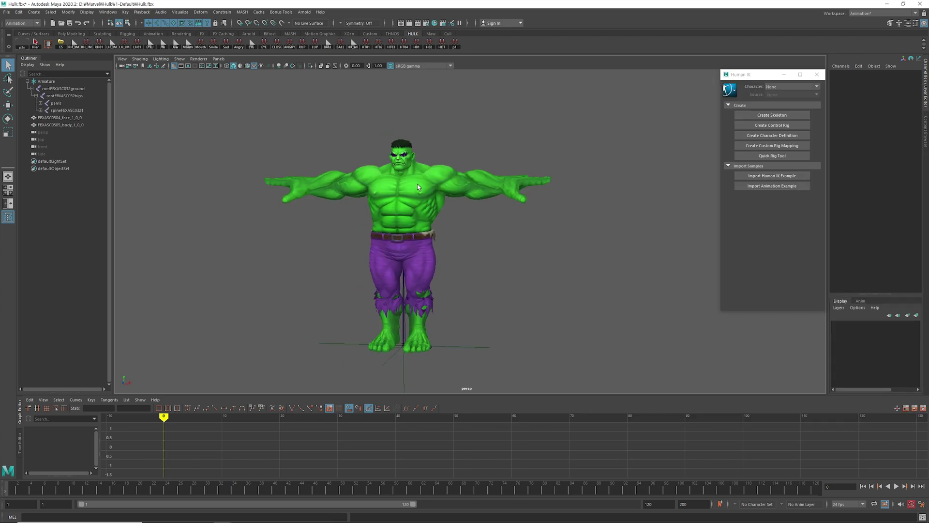
Save the scene as the Maya Binary file Hulk.mb in the 1-Default folder.
click(7, 12)
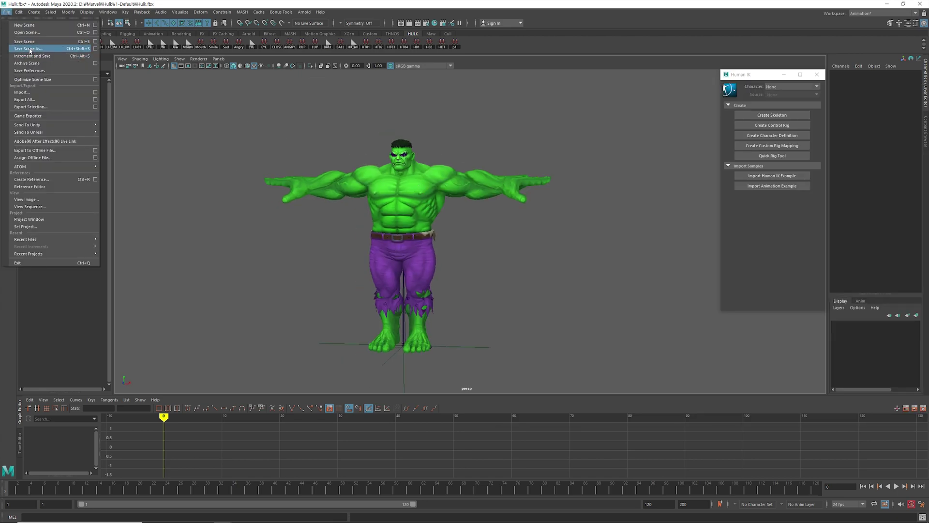
click(30, 49)
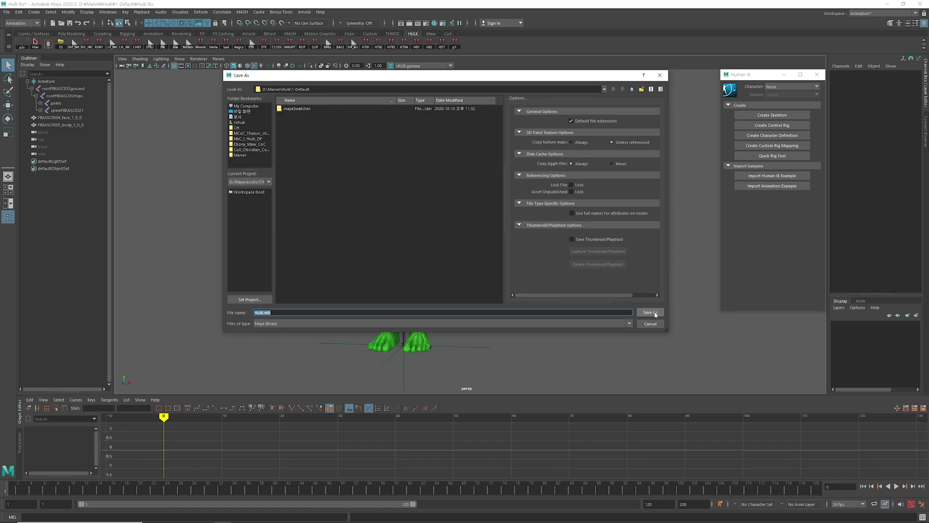
click(650, 312)
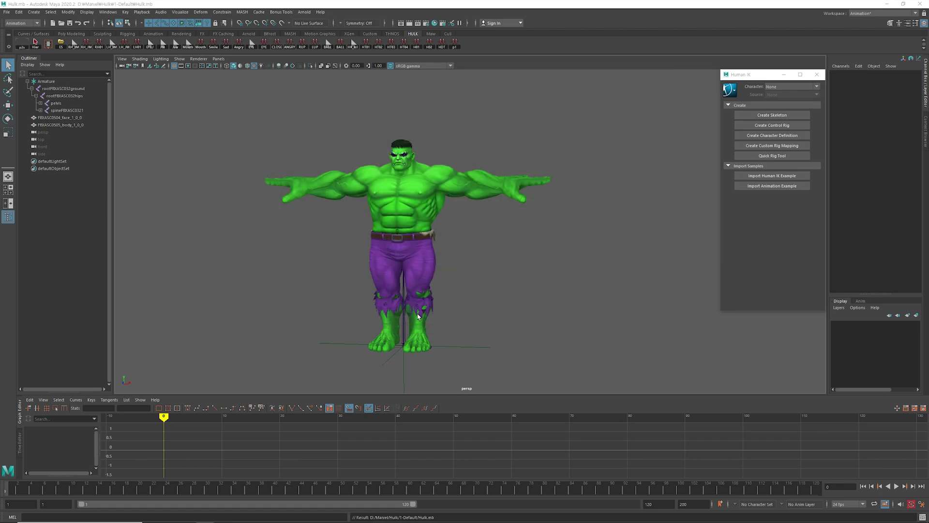
Switch to File Explorer and open the scripts folder under Documents, maya, 2020.
mouse_move(172, 518)
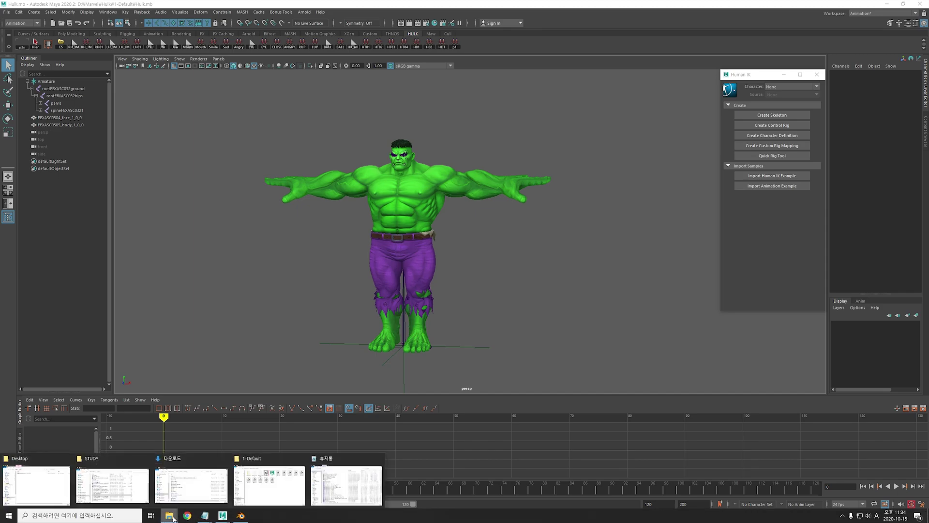
click(377, 459)
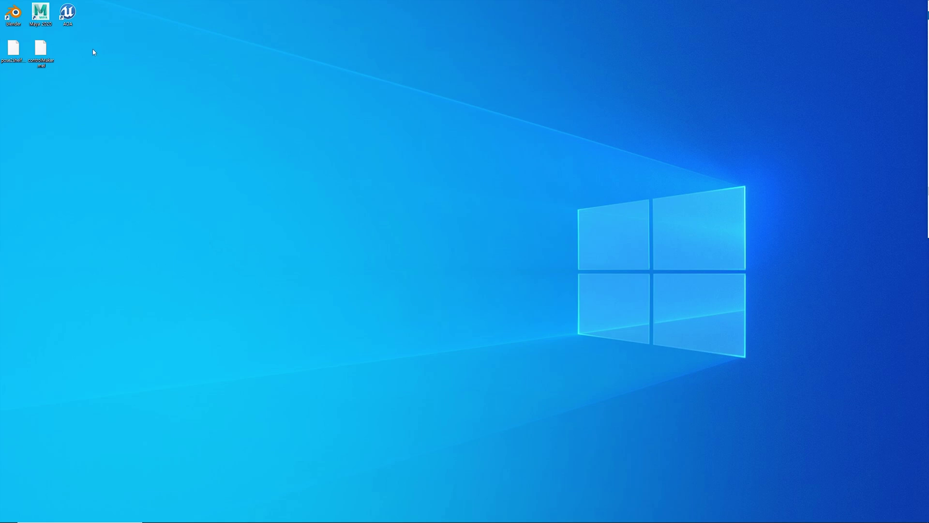
drag(928, 157, 570, 56)
click(393, 202)
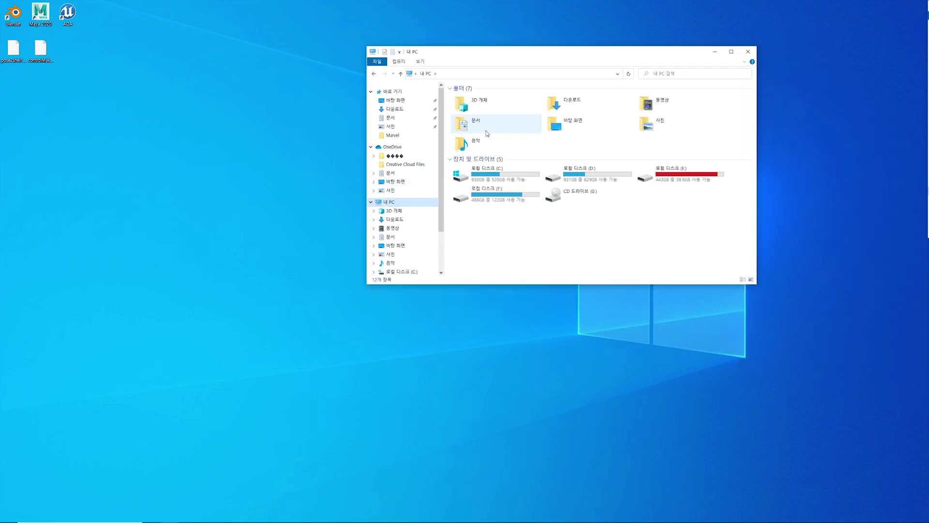
double_click(476, 123)
double_click(471, 113)
double_click(475, 107)
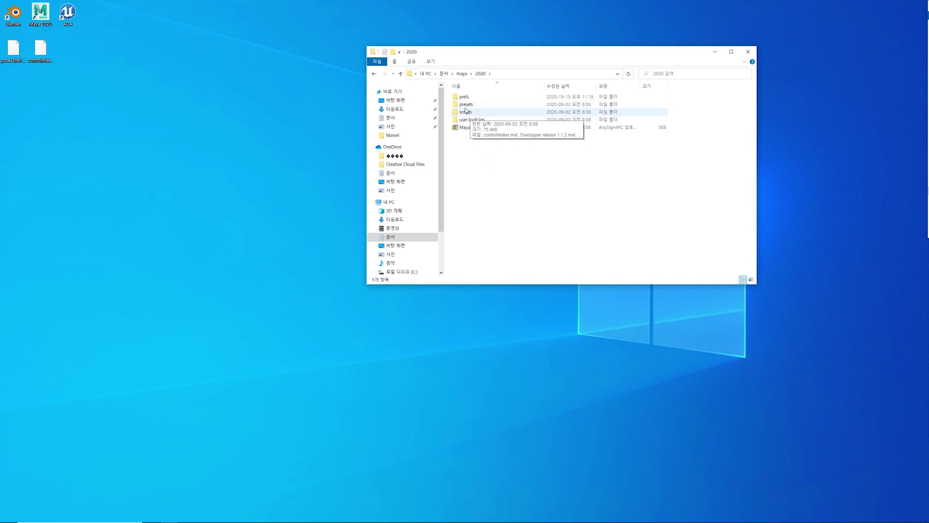
double_click(467, 112)
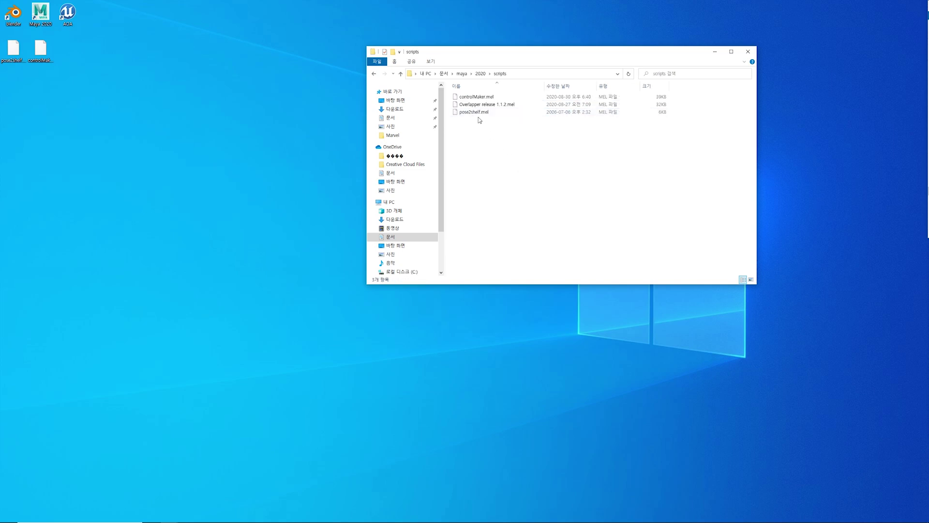
Move the pose2shelf and controlMaker script files from the desktop into the Maya scripts folder.
drag(69, 44, 10, 59)
key(ctrl+x)
click(533, 192)
key(ctrl+v)
click(508, 205)
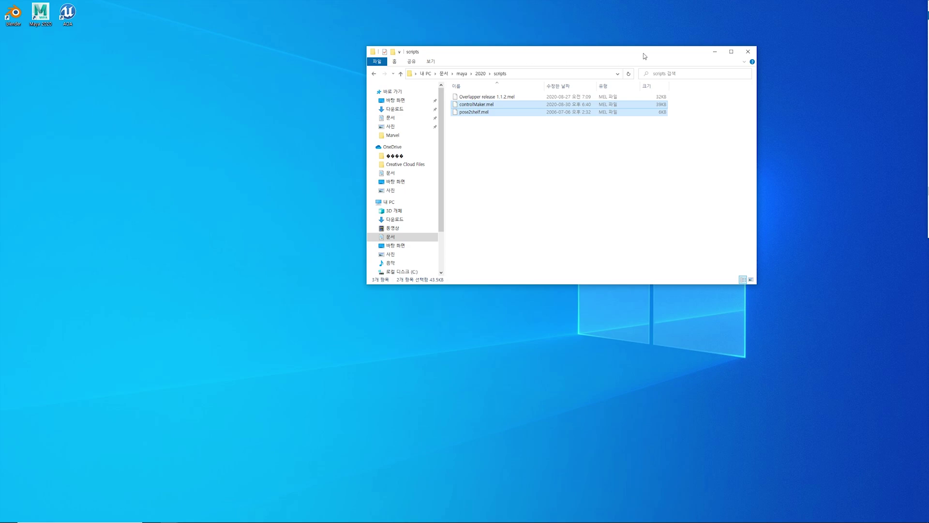
Switch to an empty Maya scene, close the Human IK window, and arrange Maya and the scripts folder side by side.
drag(644, 56, 773, 30)
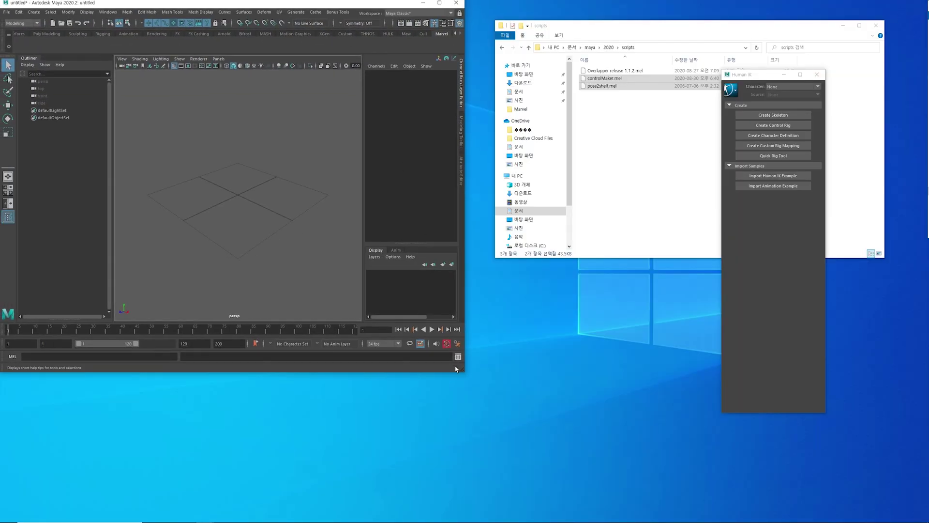
drag(455, 369, 557, 504)
click(817, 74)
drag(654, 30, 783, 21)
drag(557, 127, 613, 133)
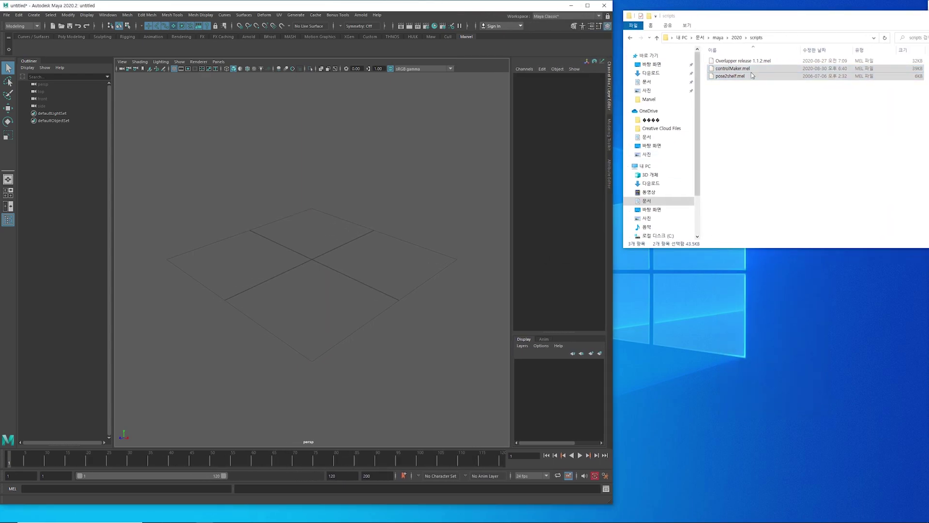
drag(738, 17, 730, 7)
drag(258, 207, 292, 239)
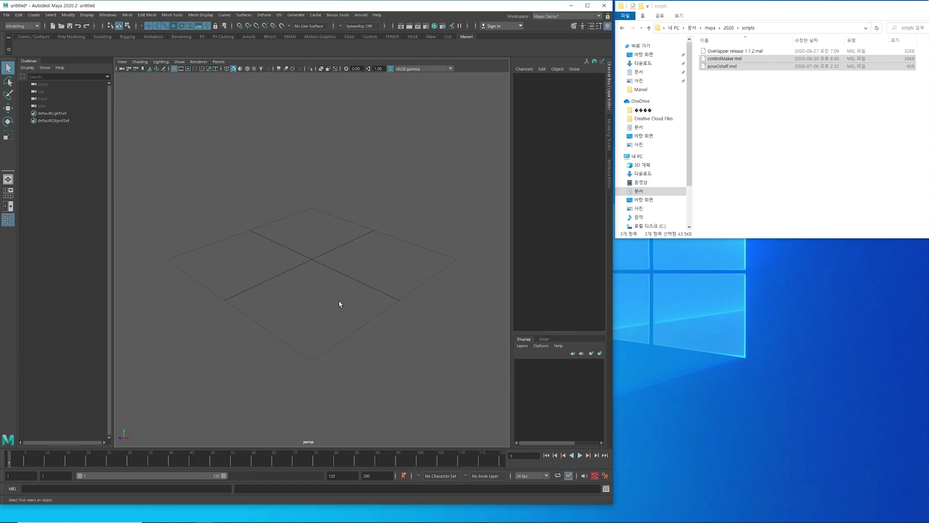
Open the Script Editor and load controlMaker.mel into its MEL input area.
click(605, 489)
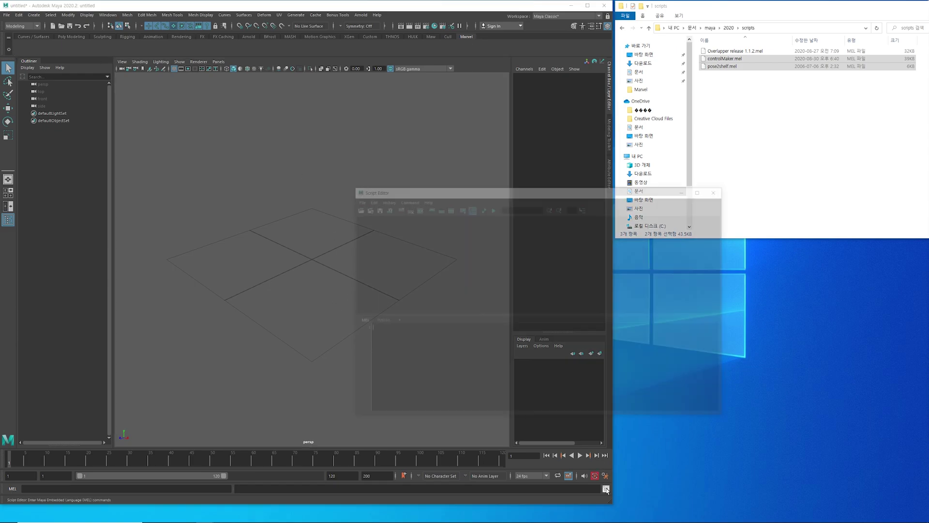
drag(474, 191, 274, 147)
click(717, 81)
drag(724, 58, 219, 328)
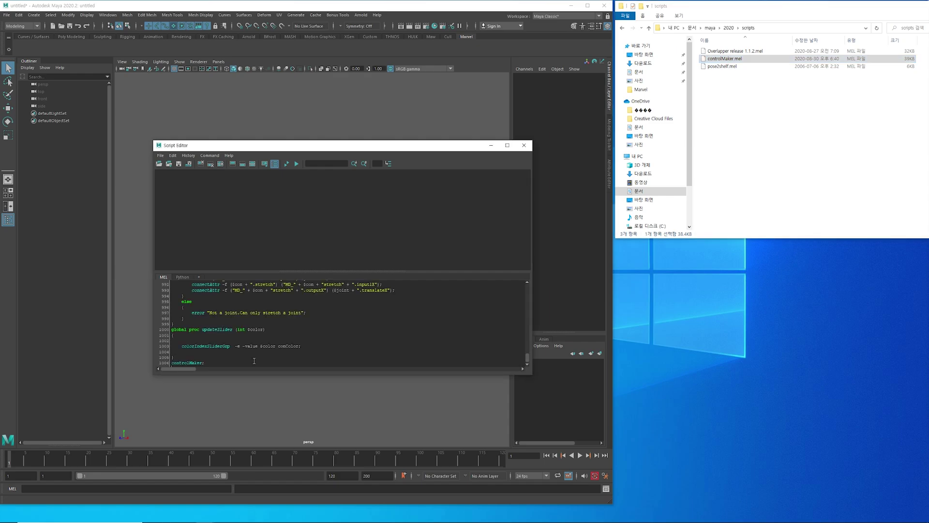
Add the entire controlMaker script to the Marvel shelf as a MEL button and test-run Control Maker.
key(ctrl+a)
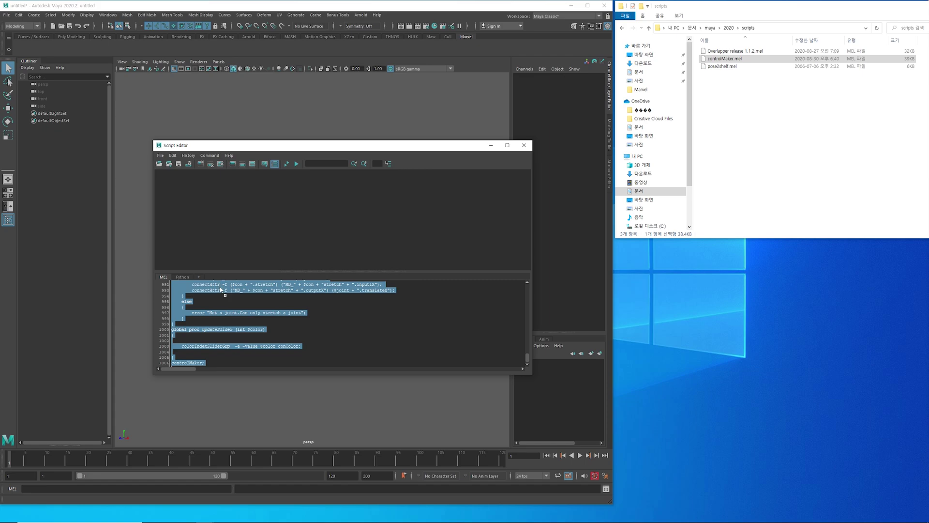
scroll(220, 289, up, 1)
scroll(219, 287, up, 1)
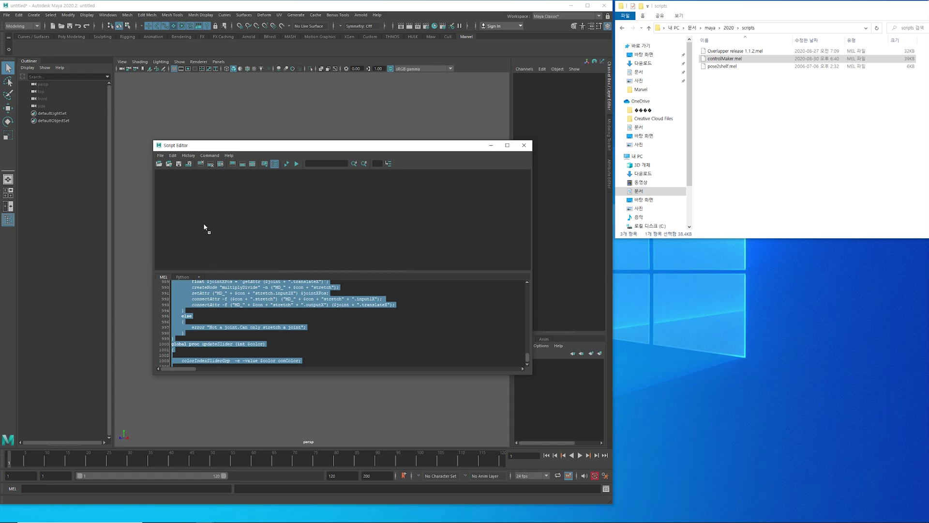
key(ctrl+Return)
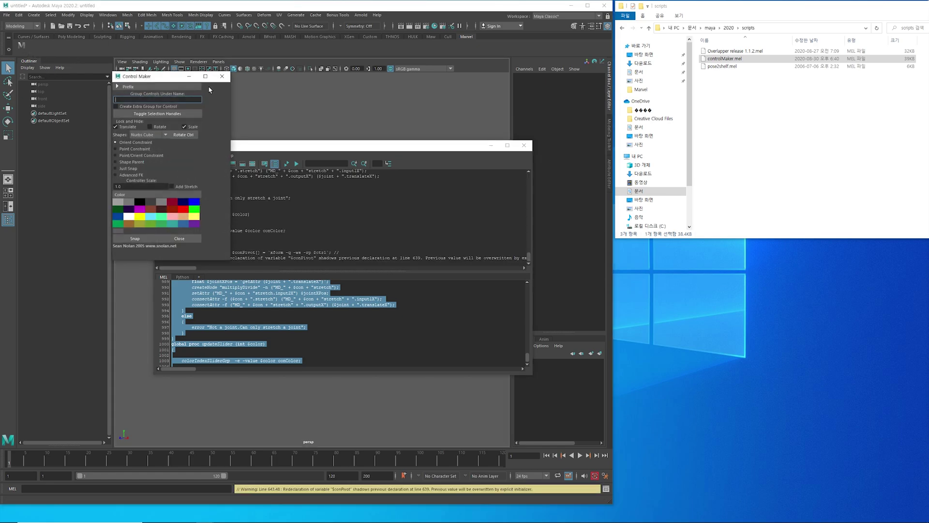
click(223, 79)
Give the new Control Maker shelf button a short icon label and save all shelves.
right_click(22, 45)
click(39, 58)
drag(208, 200, 199, 137)
click(131, 153)
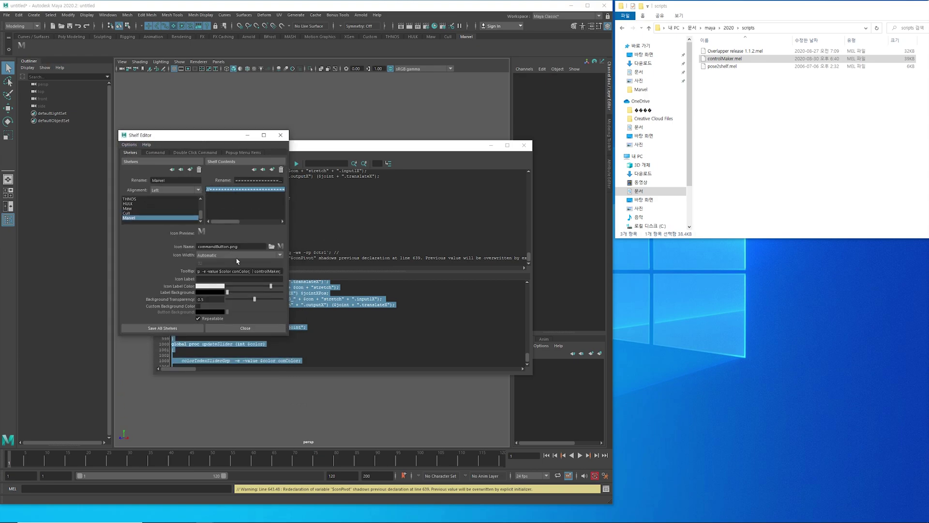
click(209, 279)
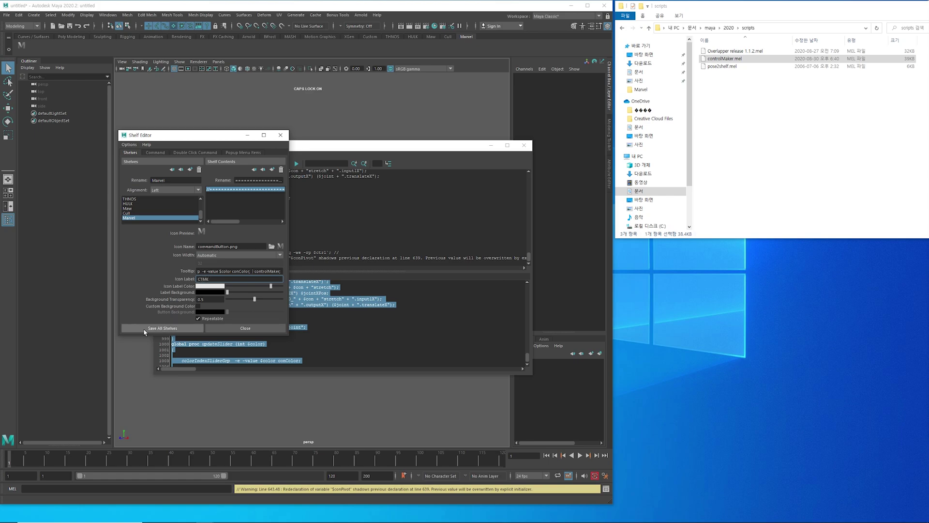
click(162, 328)
Clear the Script Editor, load pose2shelf.mel and execute it to install its button on the Marvel shelf.
click(326, 332)
click(220, 163)
drag(720, 67, 227, 329)
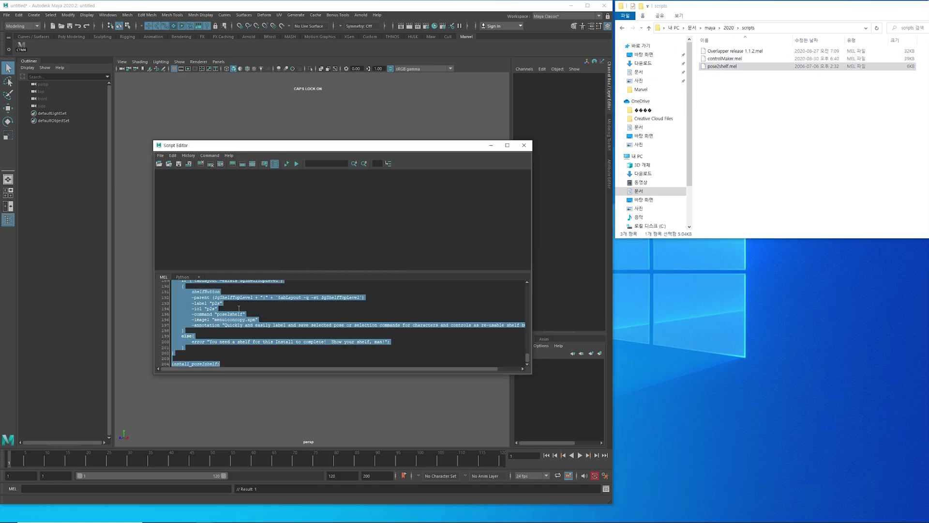
middle_drag(94, 56, 46, 52)
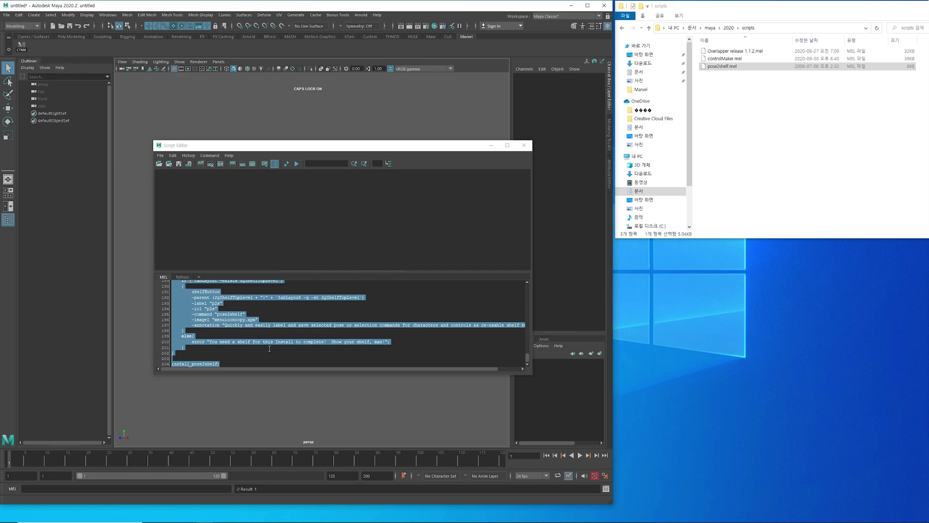
click(231, 361)
key(ctrl+Return)
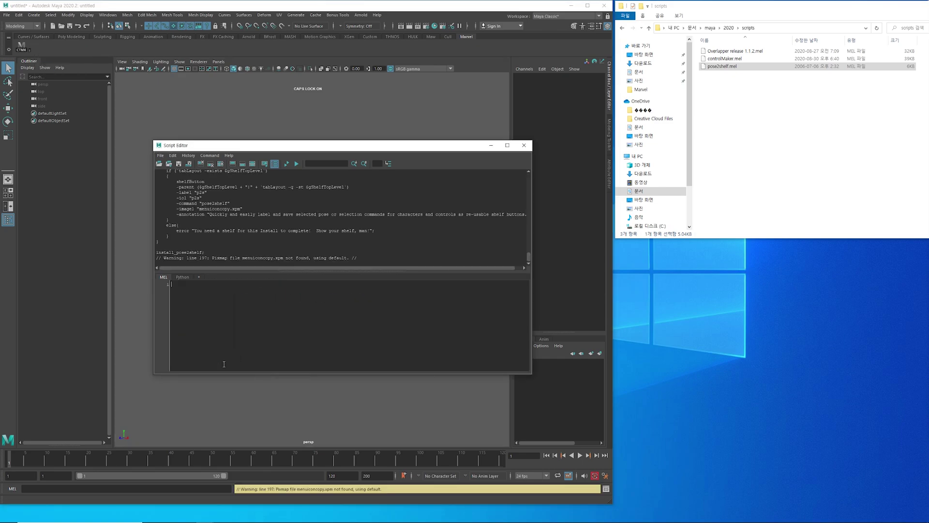
Close the Script Editor and test that the pose2shelf button on the Marvel shelf opens its window.
click(34, 48)
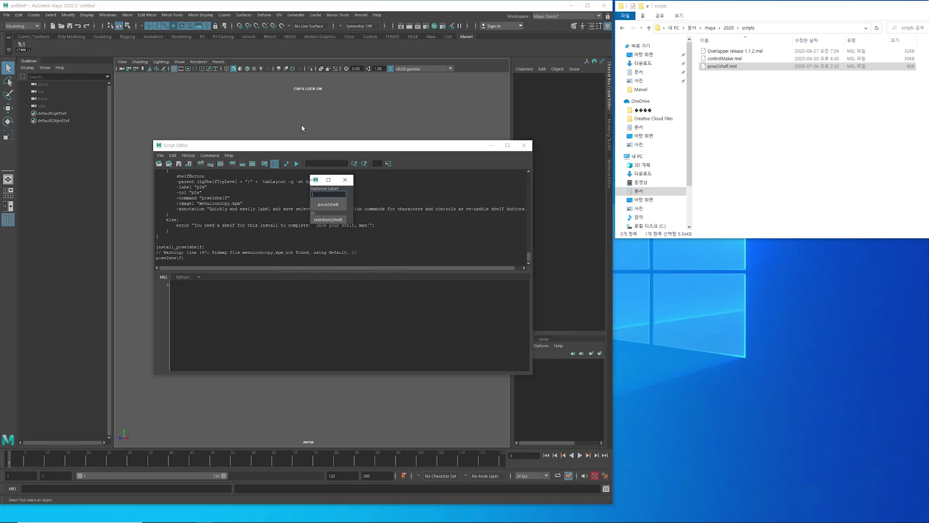
click(523, 145)
click(345, 180)
click(450, 38)
click(466, 37)
click(35, 48)
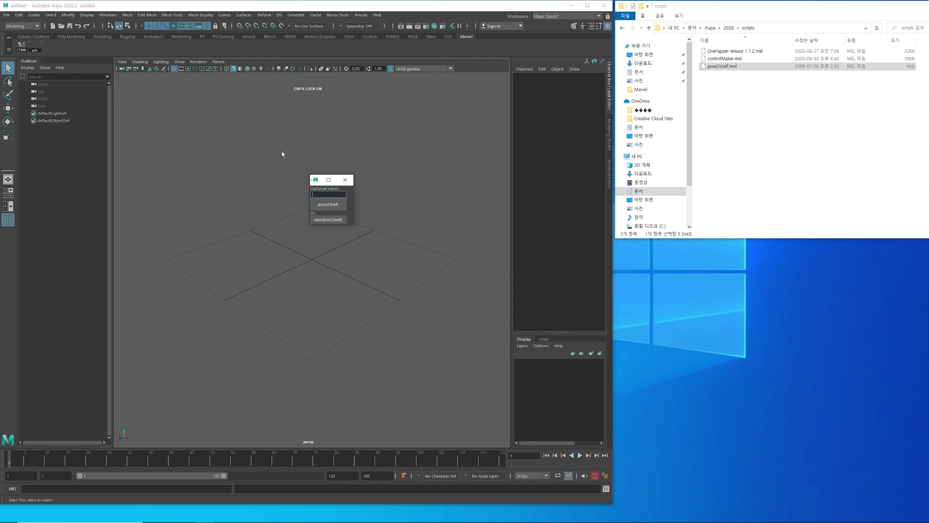
Close the pose2shelf window and open Hulk.mb, discarding the changes to the untitled scene.
click(350, 180)
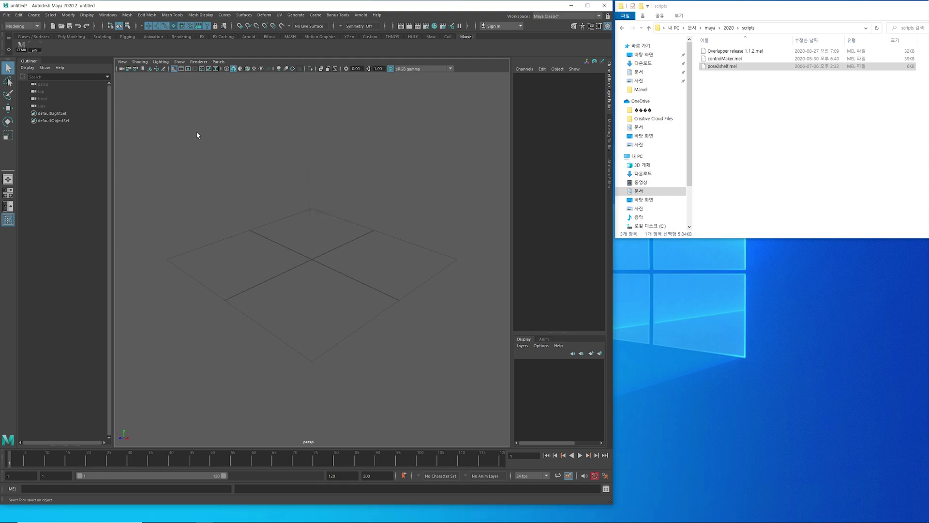
drag(475, 266, 503, 290)
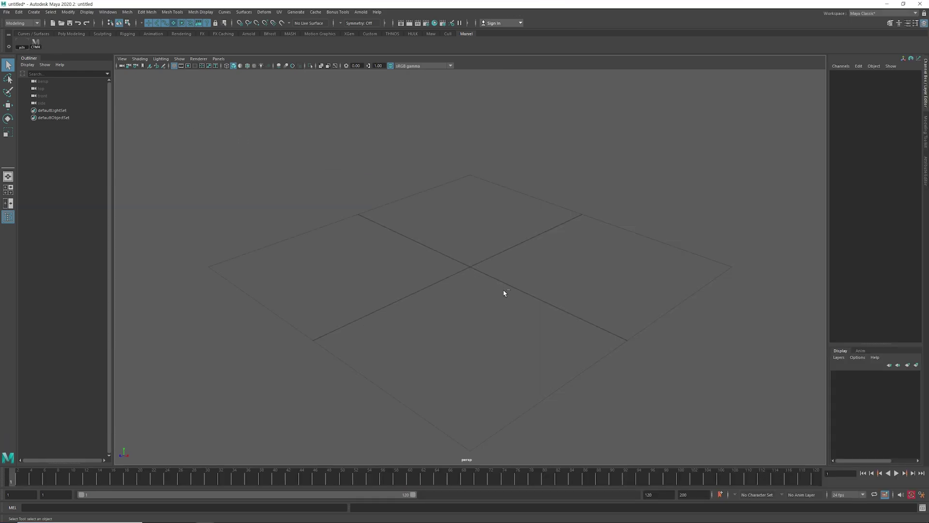
key(ctrl+o)
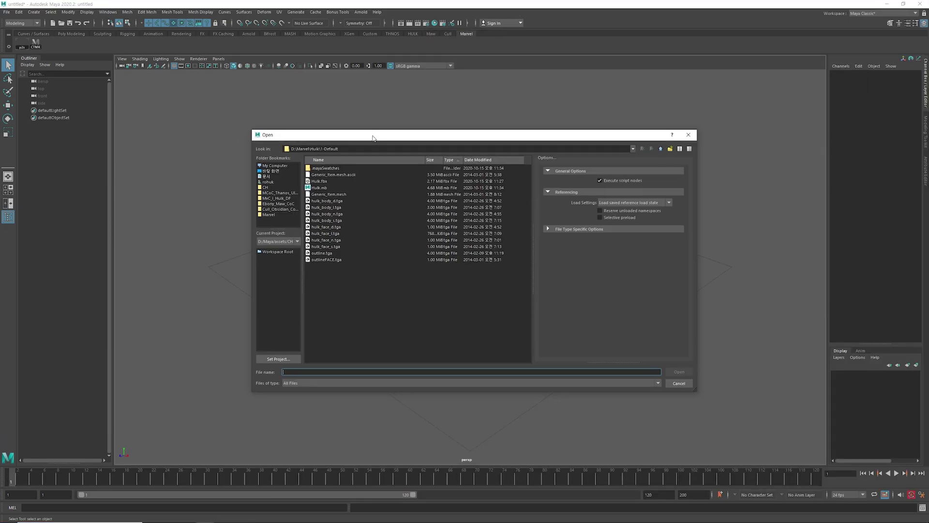
click(677, 374)
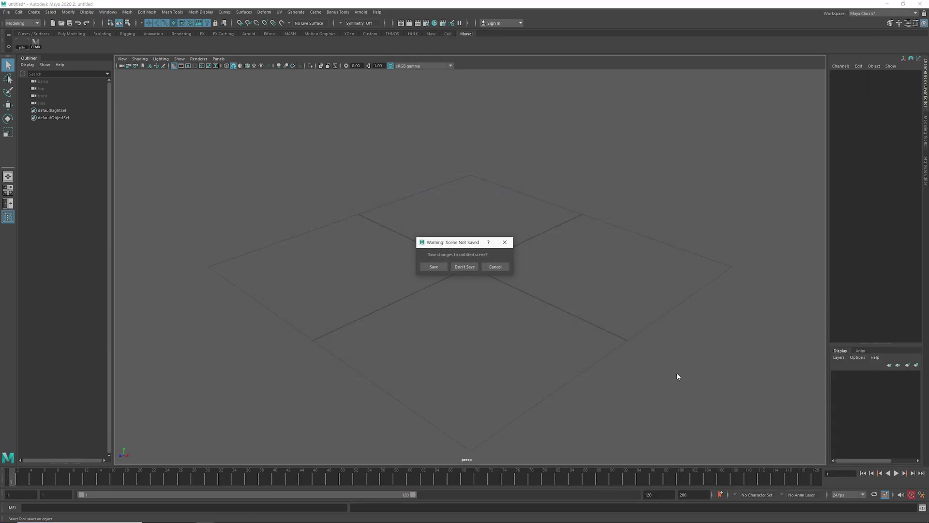
click(463, 267)
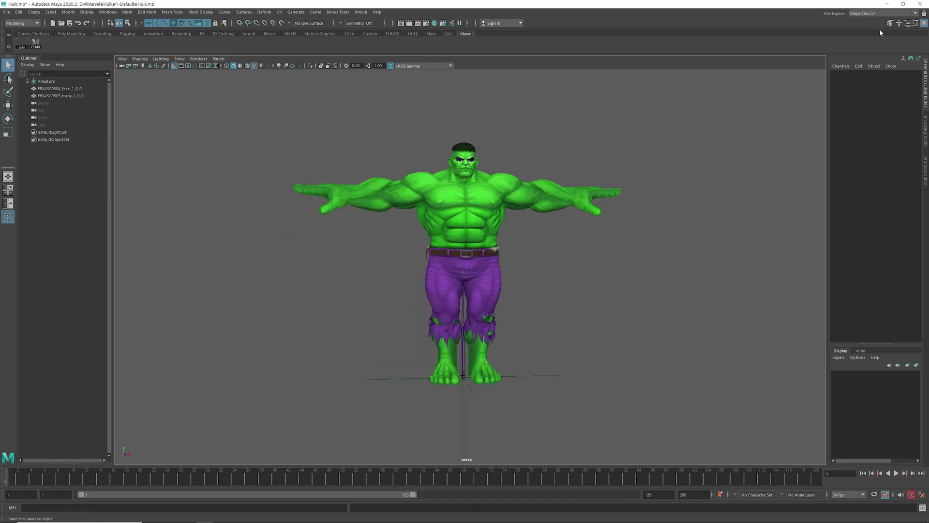
Open the HumanIK window and create a character definition for the Hulk.
click(899, 23)
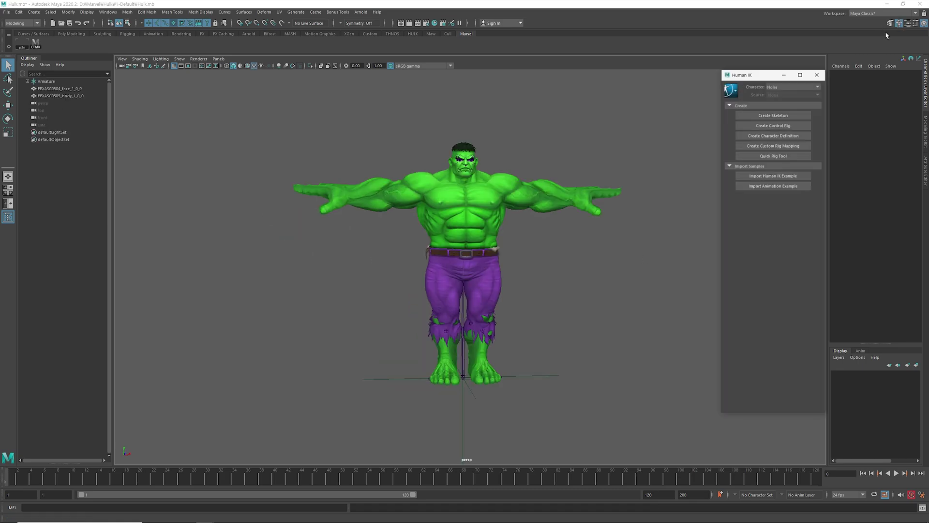
click(755, 136)
alt+drag(438, 212, 177, 144)
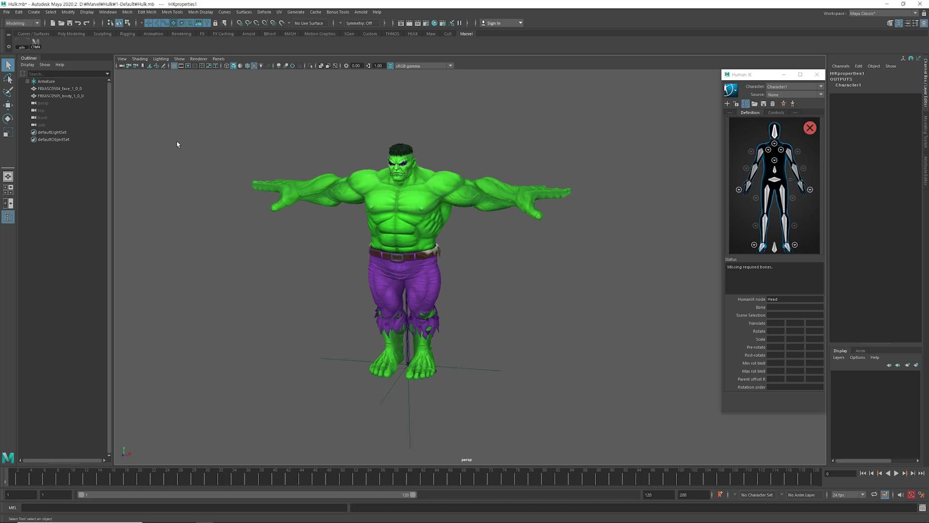
Group the Hulk's face and body meshes and name the group MD.
click(58, 89)
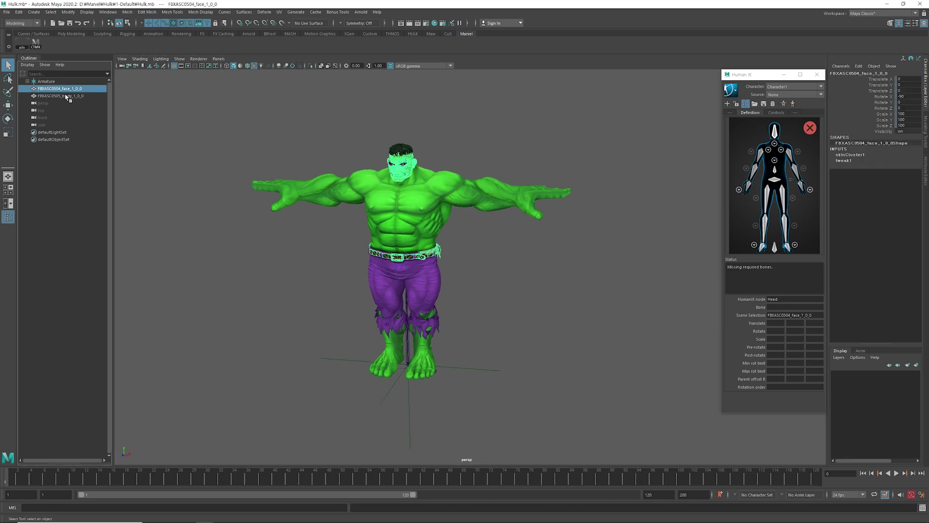
shift+click(66, 96)
key(ctrl+g)
double_click(65, 118)
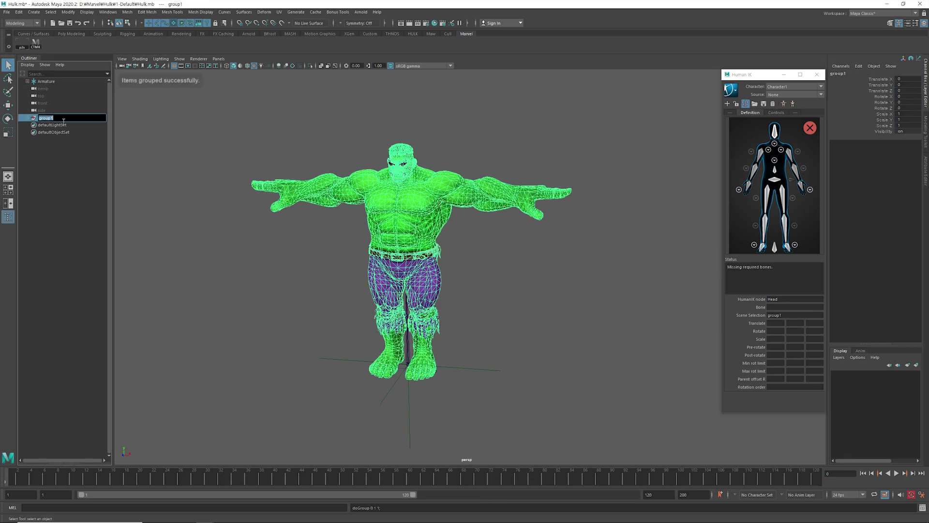
text(MD)
key(Return)
Move Armature below the cameras in the Outliner and expand its hierarchy down to the children of the hips joint.
click(52, 82)
middle_drag(52, 82, 44, 115)
click(27, 110)
click(46, 118)
click(31, 118)
click(36, 125)
click(305, 264)
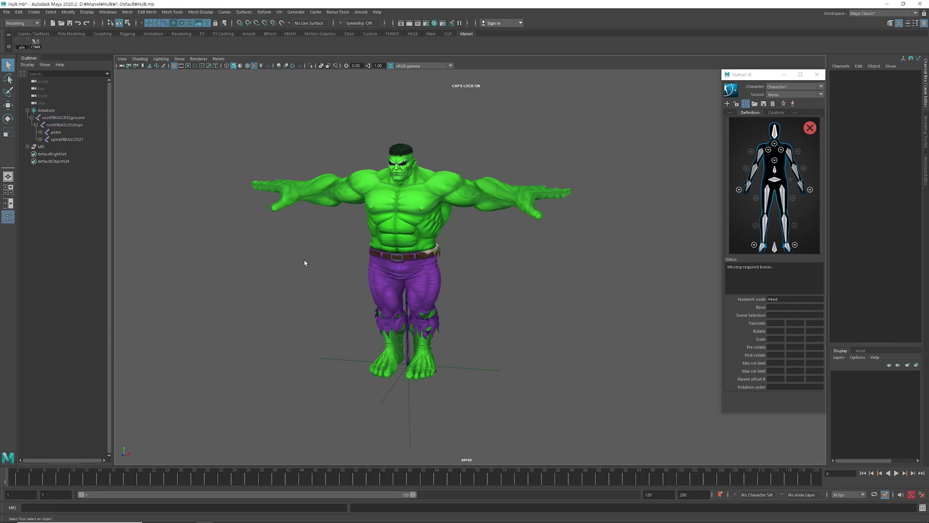
Select the rootFBXASC032hips joint and show the model in wireframe to reveal its skeleton.
alt+drag(305, 263, 411, 289)
alt+right_drag(410, 288, 395, 389)
click(59, 125)
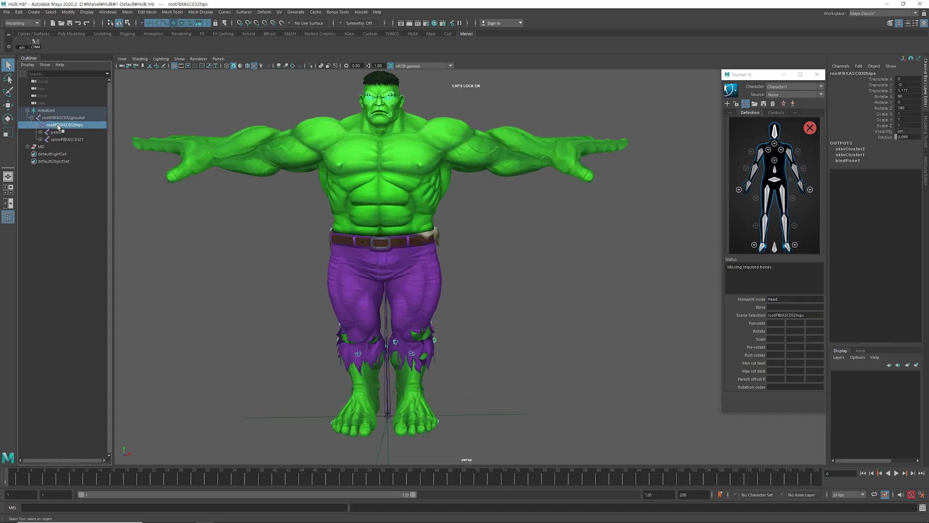
key(4)
alt+right_drag(374, 211, 426, 199)
alt+middle_drag(445, 201, 409, 224)
mouse_move(409, 225)
alt+mouse_down()
mouse_move(406, 249)
mouse_move(406, 226)
mouse_move(391, 244)
alt+mouse_up()
Check the joint display size, leave the setting as it is and deselect the skeleton.
click(91, 11)
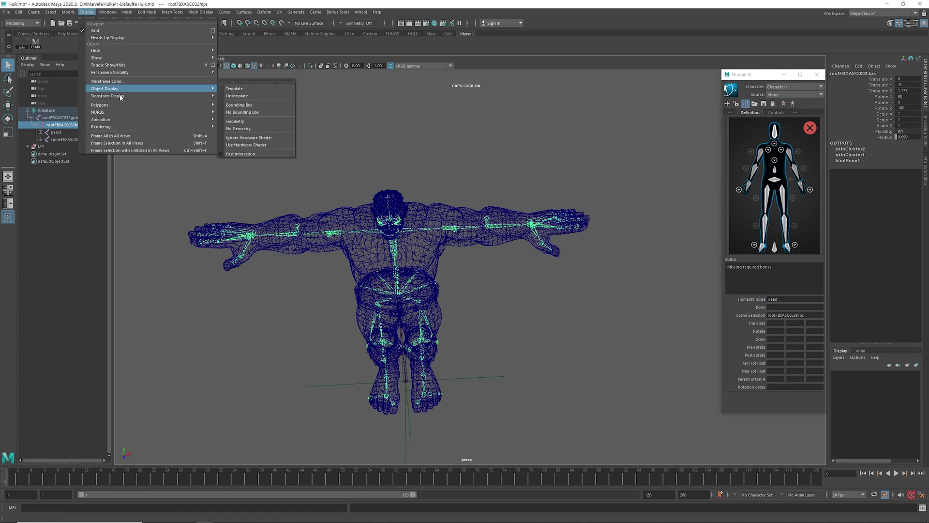
mouse_move(150, 120)
click(242, 137)
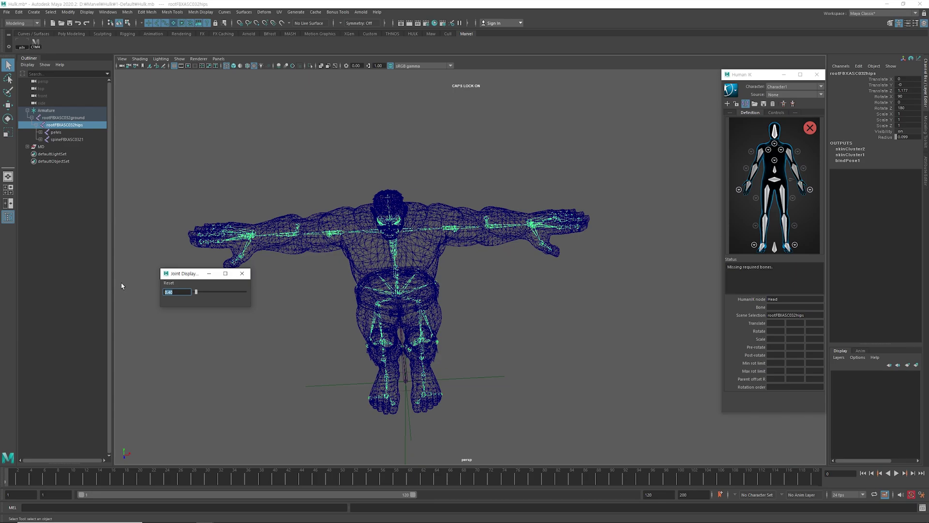
click(241, 273)
click(309, 327)
Select the rootFBXASC032hips joint and assign it to the Hips node of the HumanIK definition.
alt+drag(372, 345, 489, 284)
click(65, 125)
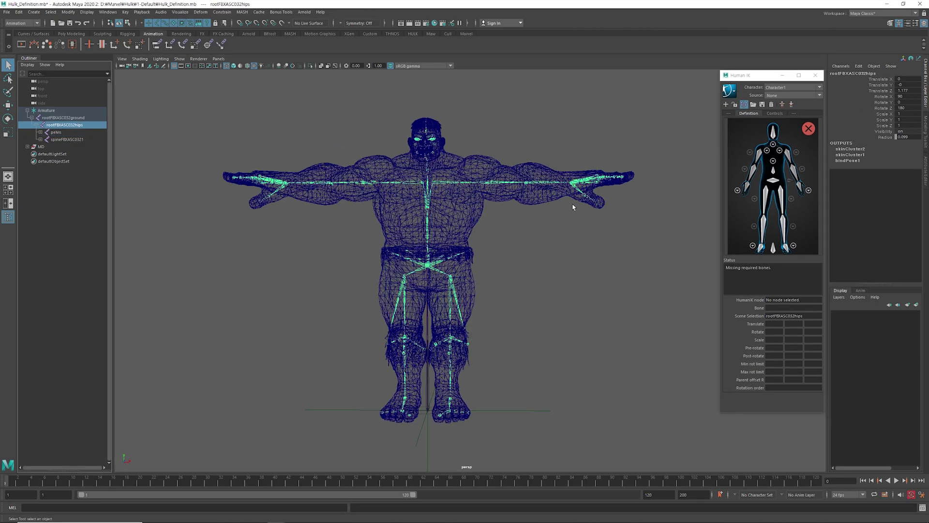
right_click(778, 180)
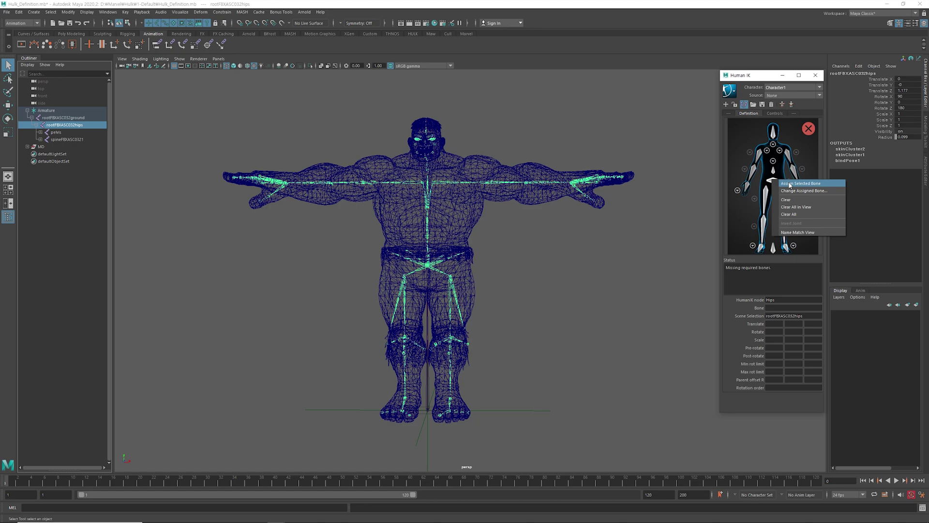
click(790, 184)
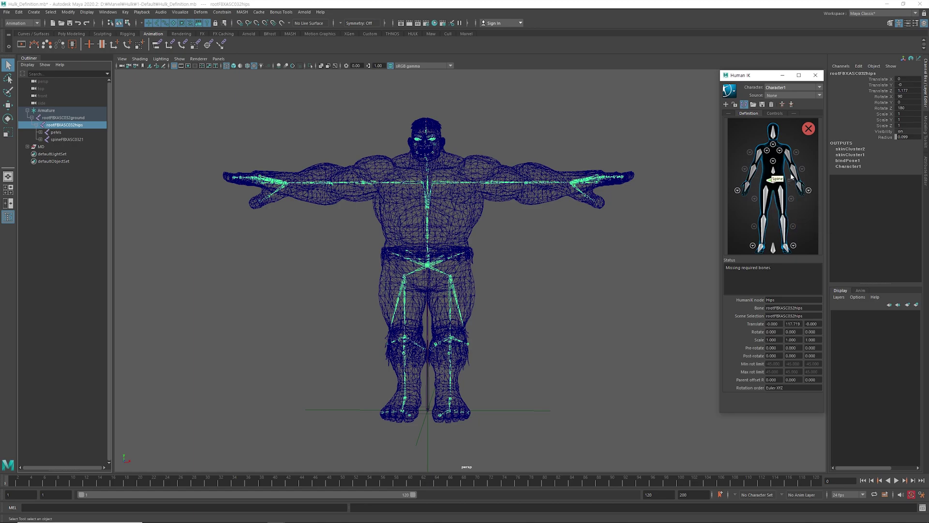
Clear the bone from the Hips node and assign the selected hips joint to it again.
right_click(773, 181)
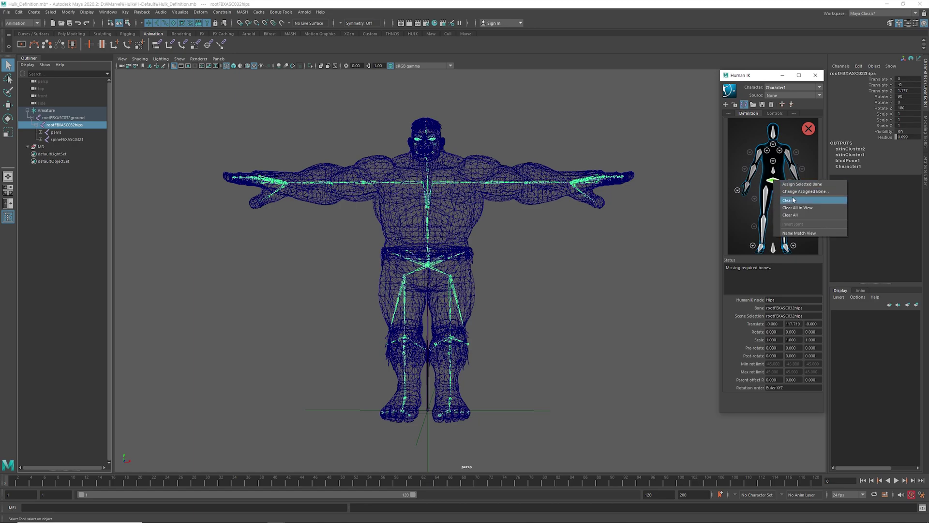
click(788, 200)
right_click(774, 181)
click(792, 184)
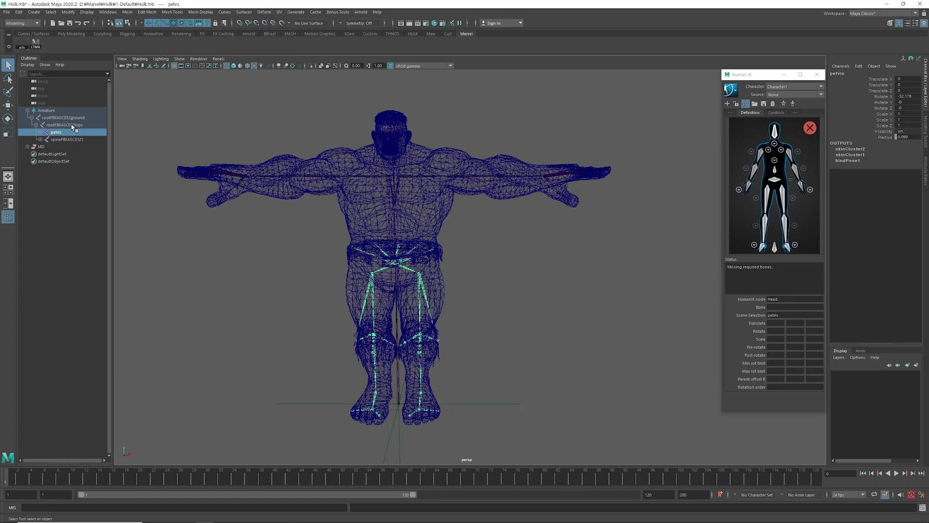
In the Hulk.mb scene, assign the rootFBXASC032hips joint to Character1's Hips node.
click(72, 127)
right_click(774, 182)
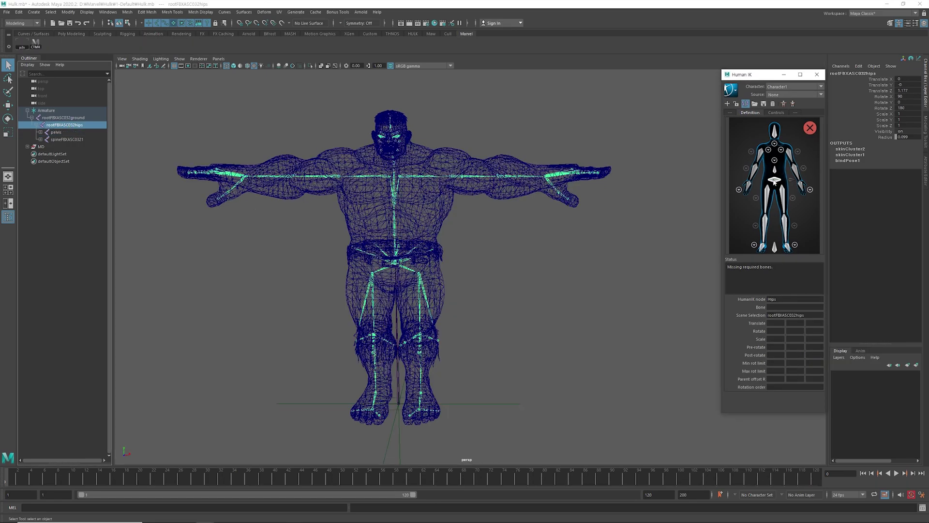
right_click(775, 180)
click(795, 185)
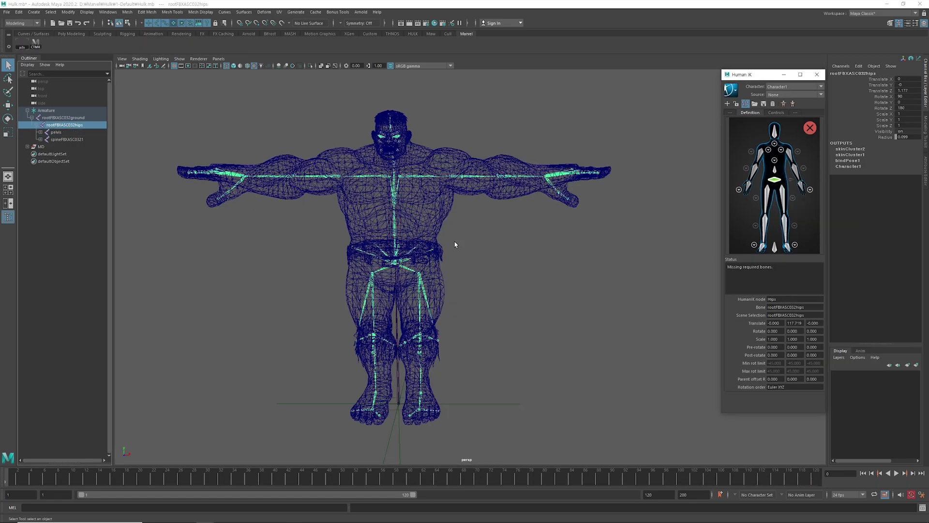
Assign the lowest spine joint, spineFBXASC0321, to the Spine node of the character definition.
scroll(425, 249, up, 6)
alt+middle_drag(363, 216, 415, 267)
alt+drag(415, 267, 370, 261)
drag(333, 197, 395, 232)
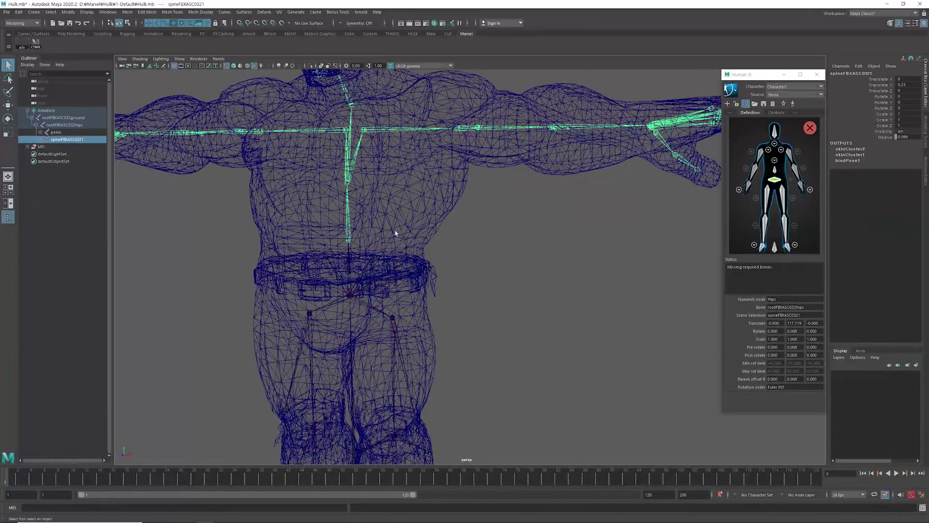
right_click(775, 170)
click(785, 175)
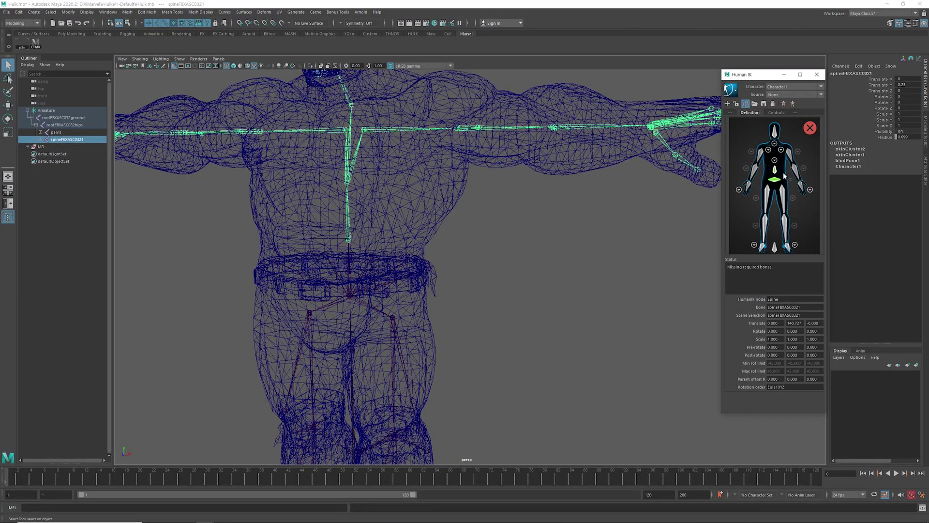
Assign the spineFBXASC0322 joint to the lowest slot in the detailed spine view and return to the full body view.
click(360, 176)
drag(339, 191, 359, 171)
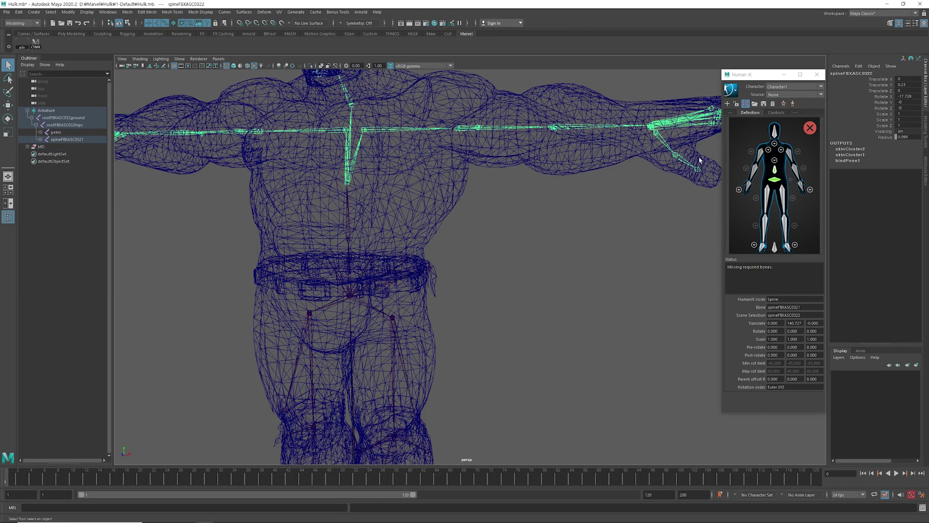
click(774, 160)
right_click(775, 228)
click(786, 232)
click(740, 129)
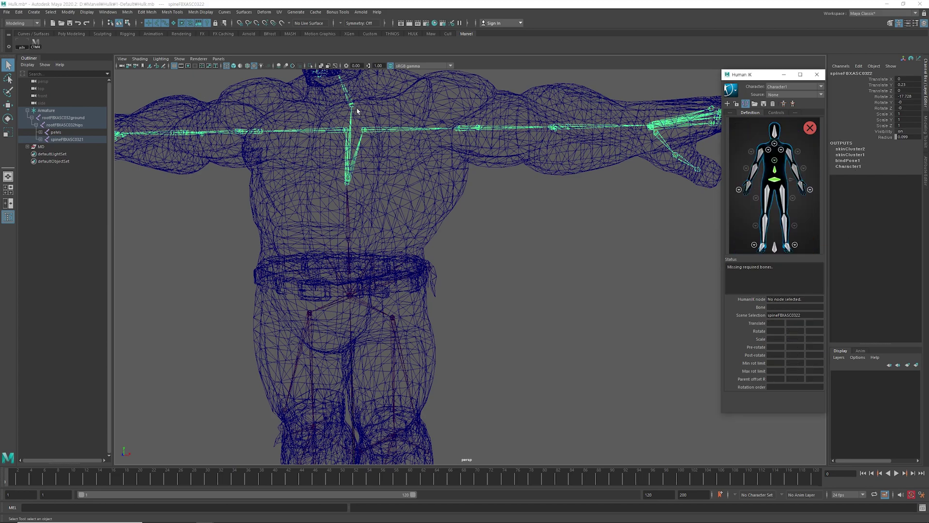
Assign the lower neck joint to the Neck node in the detailed neck view and return to the full body view.
drag(359, 113, 344, 98)
click(774, 143)
right_click(776, 238)
click(791, 243)
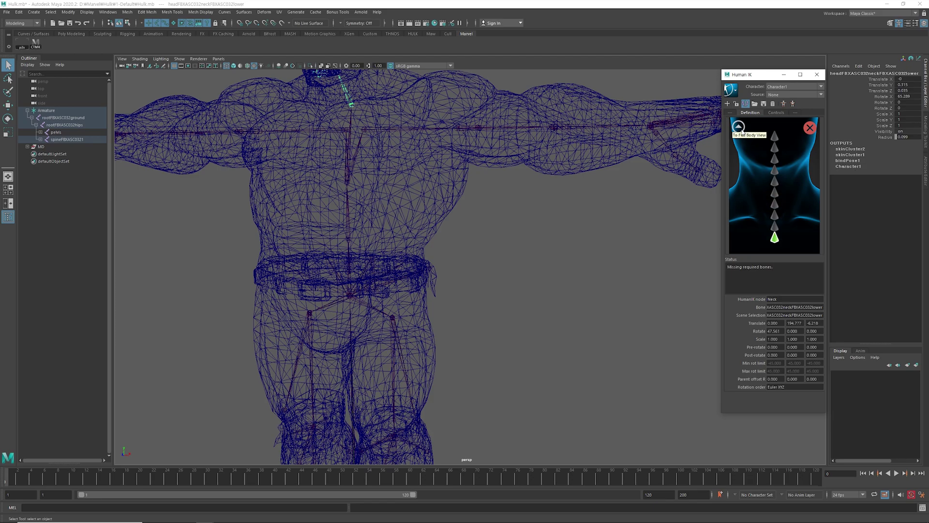
click(742, 131)
Assign the upper neck joint inside the head to the Head node of the character definition.
scroll(353, 149, down, 3)
alt+middle_drag(353, 150, 354, 244)
alt+drag(355, 244, 271, 251)
click(352, 200)
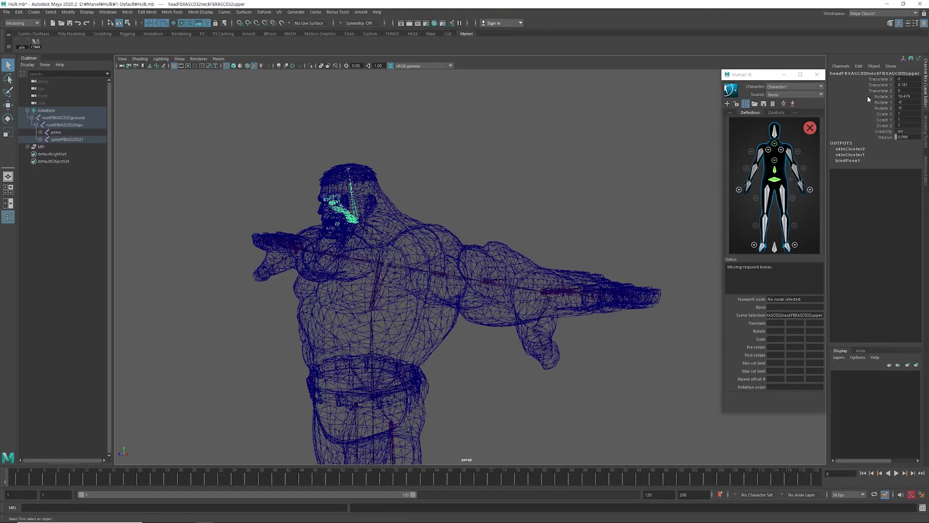
right_click(775, 130)
click(788, 135)
Assign the left thigh joint to the left upper leg node of the character definition.
alt+drag(434, 295, 480, 307)
scroll(480, 307, down, 1)
alt+middle_drag(480, 307, 415, 244)
scroll(411, 240, up, 2)
click(400, 235)
right_click(781, 191)
click(794, 195)
Assign the left knee joint to the LeftLeg node of the character definition.
click(403, 323)
right_click(785, 228)
click(797, 233)
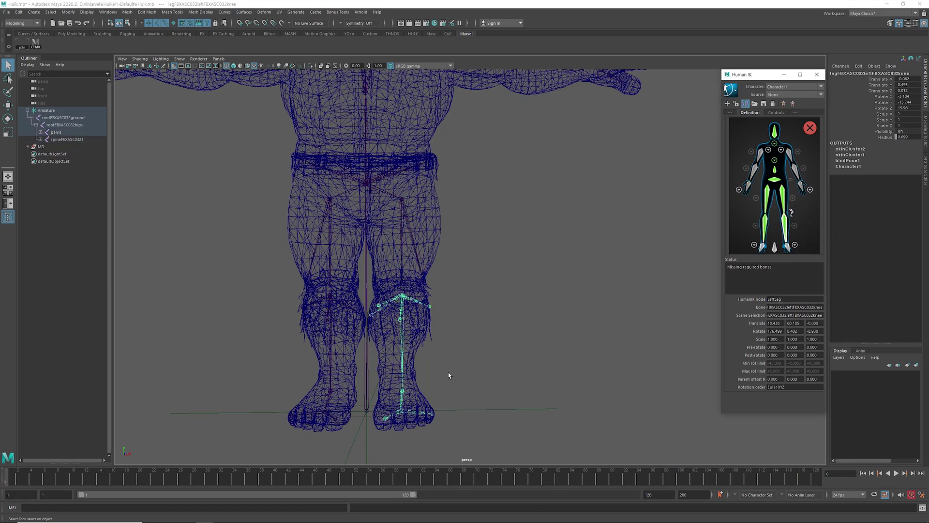
Assign the left ankle joint to the LeftFoot node of the character definition.
alt+drag(420, 395, 384, 401)
click(383, 402)
right_click(788, 247)
click(797, 253)
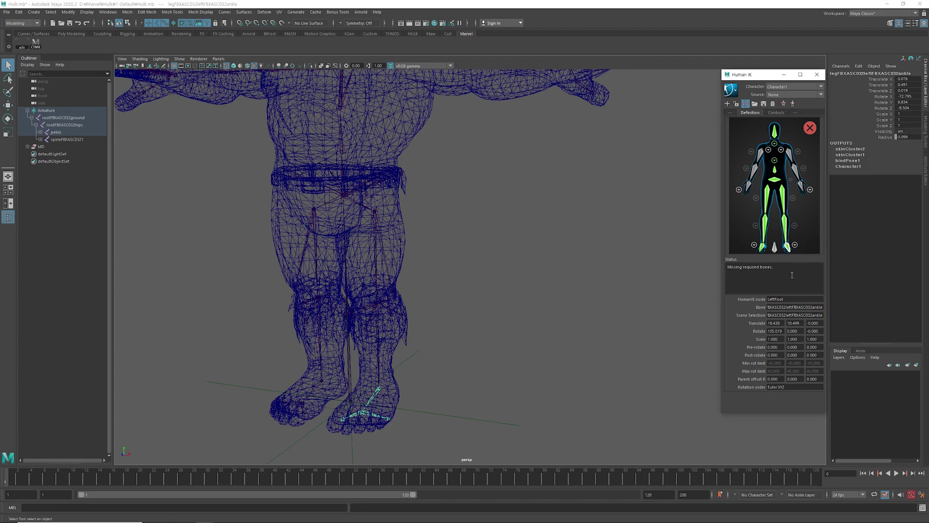
Assign the left toes joint to the LeftToeBase node in the detailed foot view and return to the full body view.
click(364, 412)
click(342, 420)
click(377, 416)
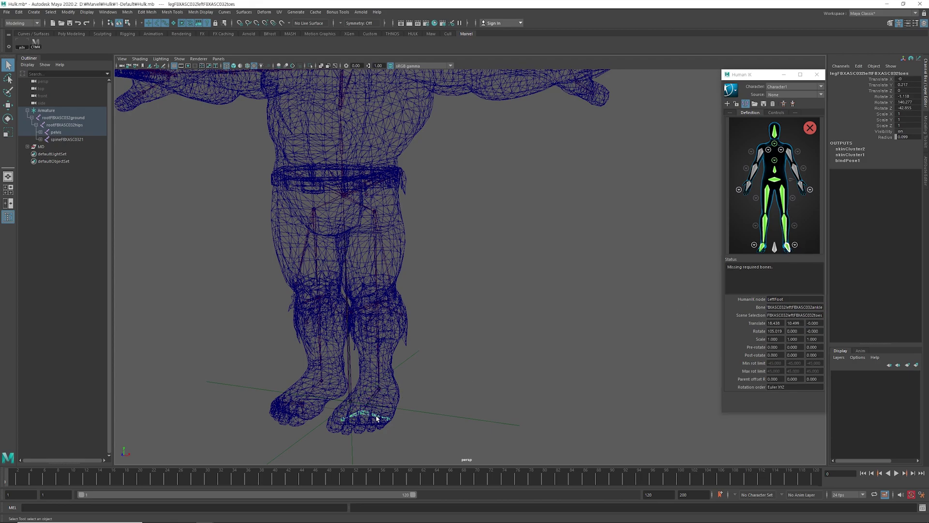
click(794, 245)
right_click(784, 223)
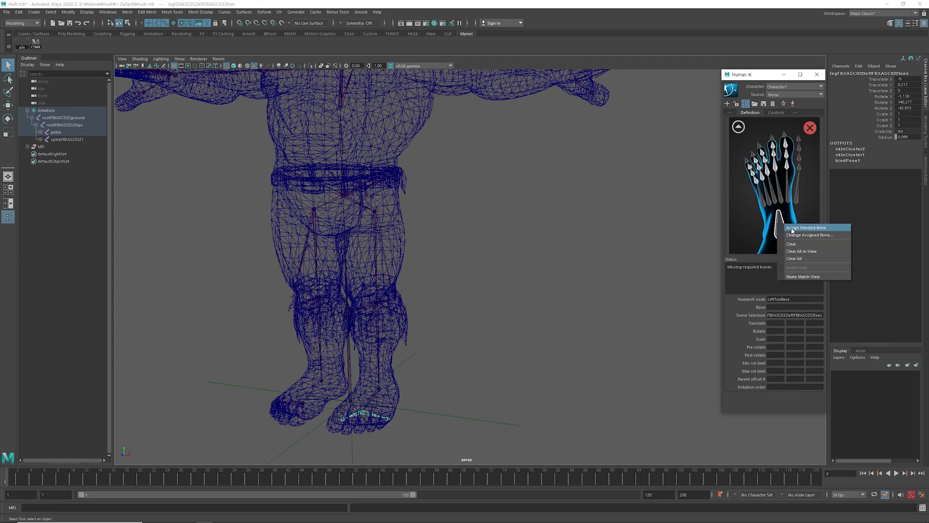
click(793, 228)
click(738, 128)
click(754, 245)
click(738, 127)
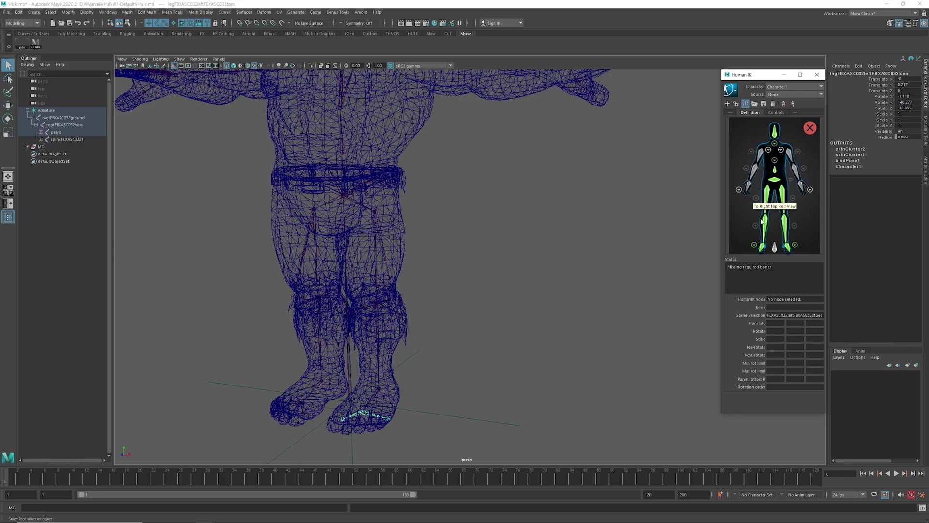
Assign the first left shoulder joint to the LeftShoulder node in the detailed shoulder view and return to the full body view.
alt+drag(381, 309, 390, 289)
click(399, 266)
click(396, 268)
scroll(397, 278, up, 2)
scroll(390, 289, down, 1)
alt+middle_drag(421, 73, 484, 283)
scroll(498, 282, up, 4)
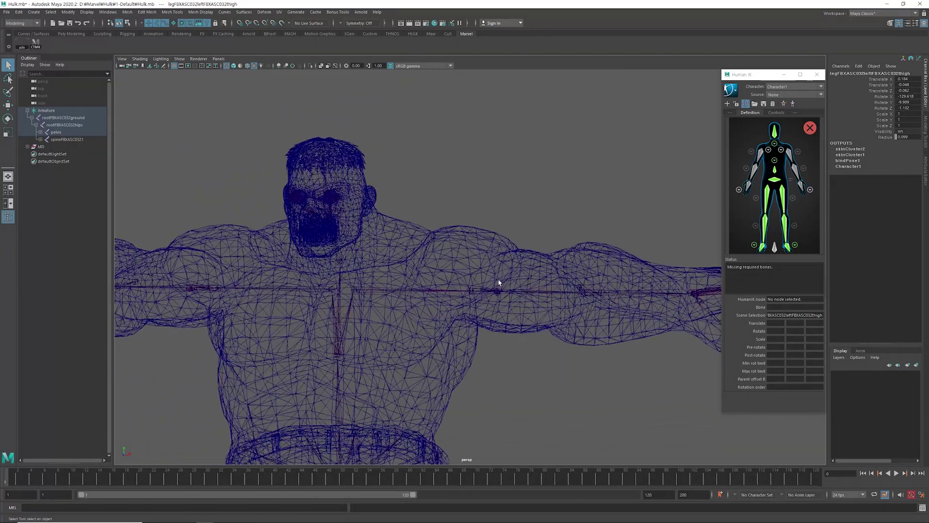
click(781, 149)
click(361, 292)
right_click(757, 192)
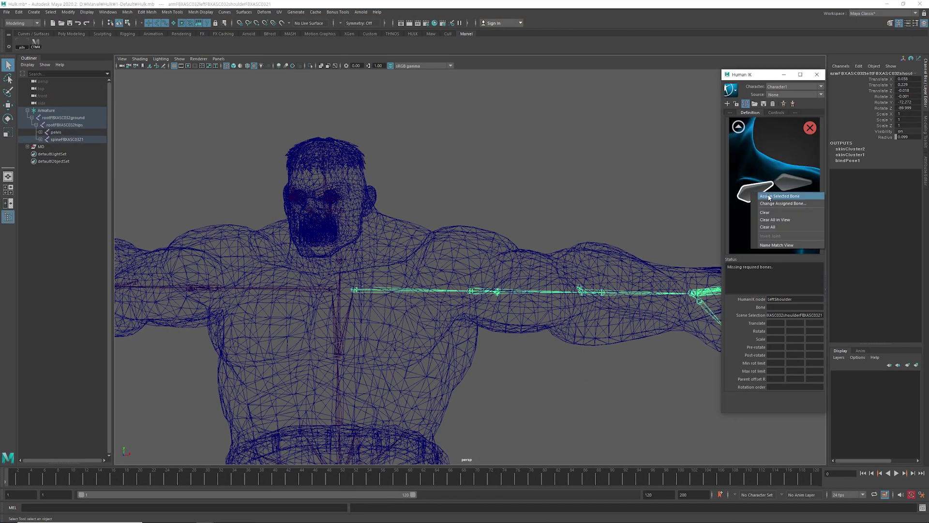
click(769, 195)
click(738, 127)
Assign the second left shoulder joint, at the upper arm, to the LeftArm node of the character definition.
click(531, 291)
alt+middle_drag(529, 289, 442, 254)
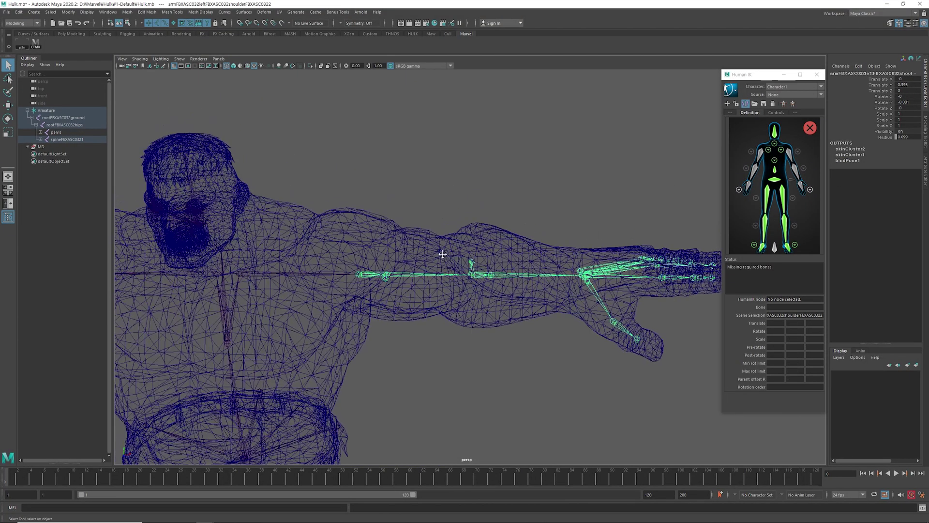
alt+drag(442, 253, 448, 279)
right_click(793, 153)
click(796, 156)
Assign the left elbow joint to the LeftForeArm node of the character definition.
click(542, 239)
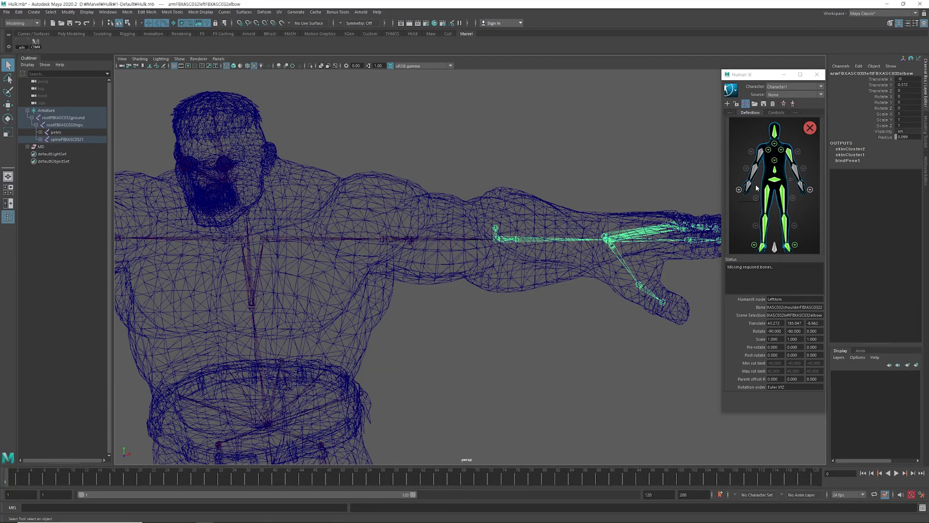
right_click(798, 169)
click(802, 173)
Assign the left wrist joint to the LeftHand node of the character definition.
alt+middle_drag(450, 253, 320, 262)
alt+drag(319, 262, 320, 281)
alt+middle_drag(470, 264, 506, 254)
scroll(506, 255, up, 3)
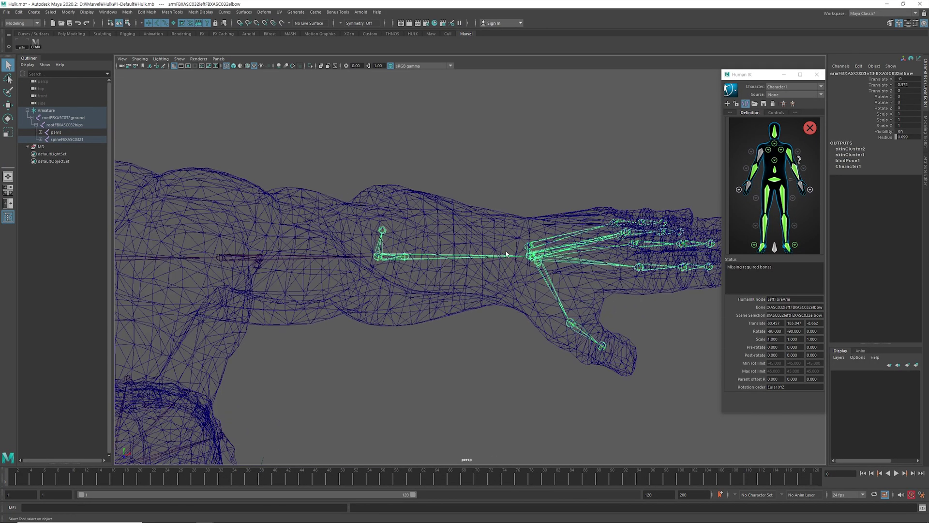
scroll(505, 256, up, 3)
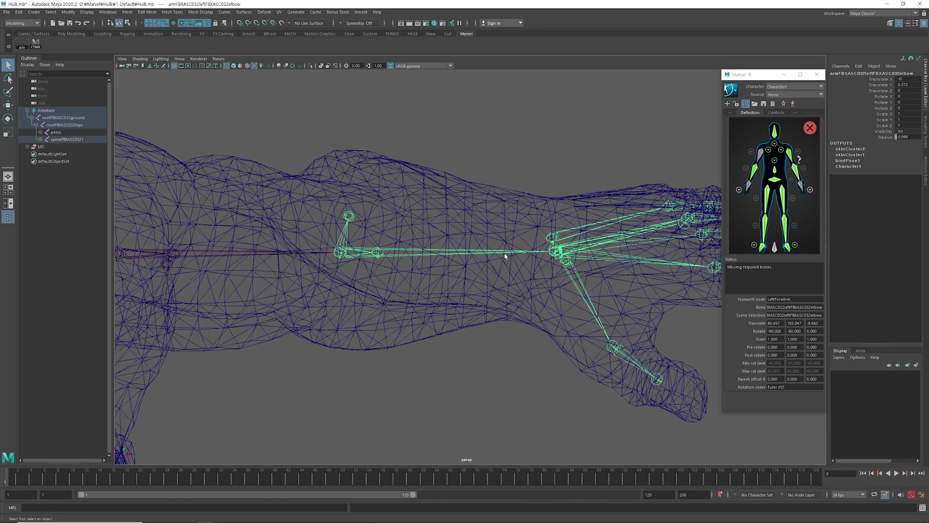
click(604, 249)
alt+middle_drag(605, 248, 491, 254)
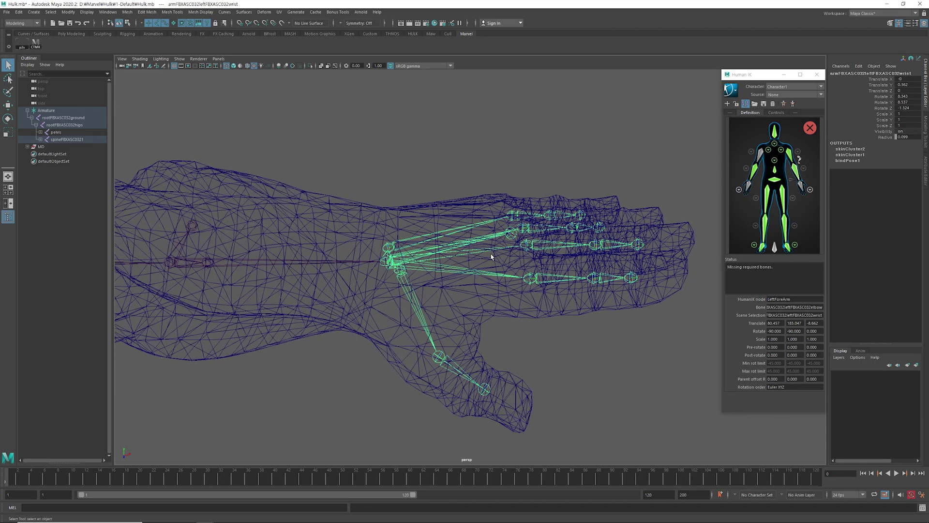
right_click(801, 186)
click(811, 189)
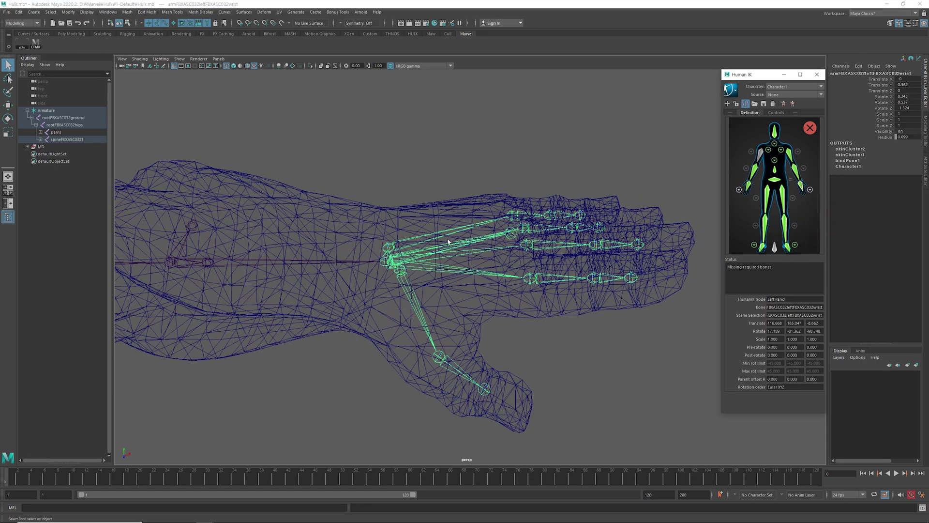
Identify the left lower-arm joint with a test rotation, undo it, and assign the joint to LeafLeftForeArmRoll1 in the detailed forearm view.
alt+middle_drag(450, 242, 582, 234)
click(341, 255)
key(e)
drag(330, 250, 328, 264)
key(ctrl+z)
click(803, 168)
right_click(761, 160)
click(776, 162)
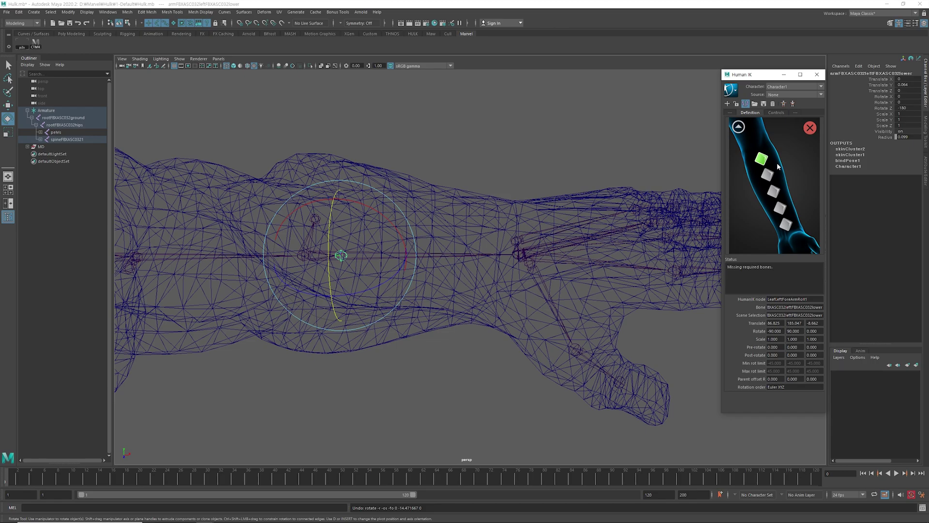
Assign the left wrist adjustment joint to the LeafLeftForeArmRoll2 node in the detailed forearm view.
alt+middle_drag(568, 241, 509, 234)
scroll(509, 233, up, 2)
mouse_move(510, 236)
alt+mouse_down()
mouse_move(521, 254)
mouse_move(503, 282)
mouse_move(497, 247)
alt+mouse_up()
key(q)
click(502, 269)
click(505, 272)
key(w)
key(ctrl+z)
right_click(771, 176)
click(786, 179)
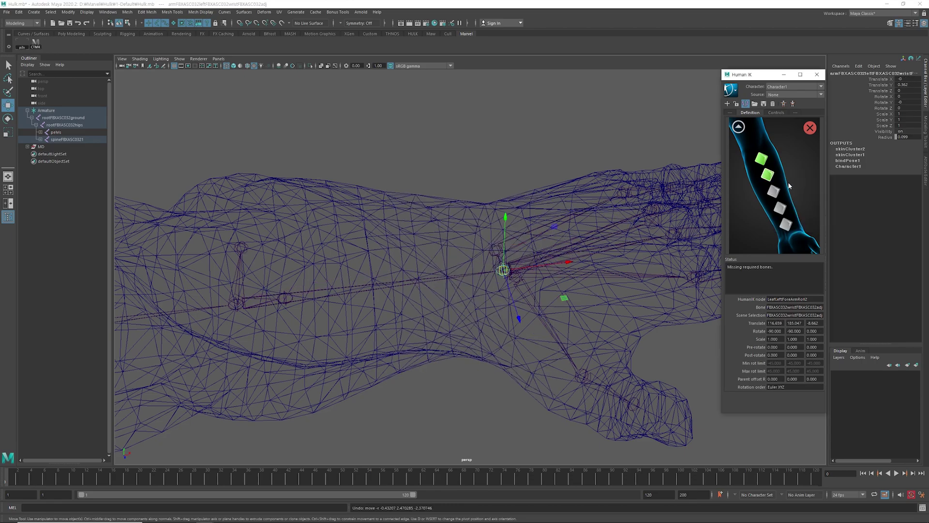
Return to the full body view and assign the second right shoulder joint, at the upper arm, to the RightArm node.
click(739, 128)
alt+right_drag(557, 246, 290, 242)
alt+middle_drag(232, 227, 531, 250)
alt+middle_drag(463, 309, 468, 253)
alt+right_drag(468, 253, 556, 252)
click(768, 150)
click(485, 199)
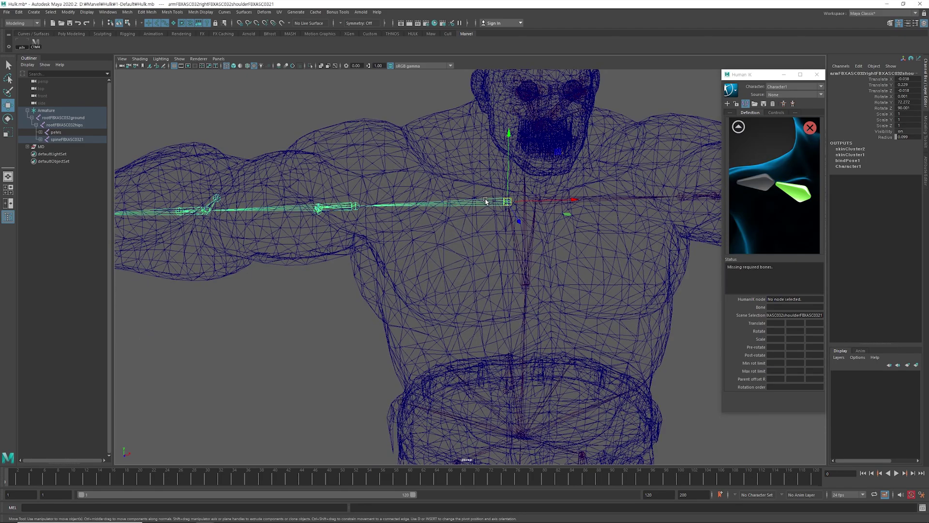
click(279, 209)
click(738, 127)
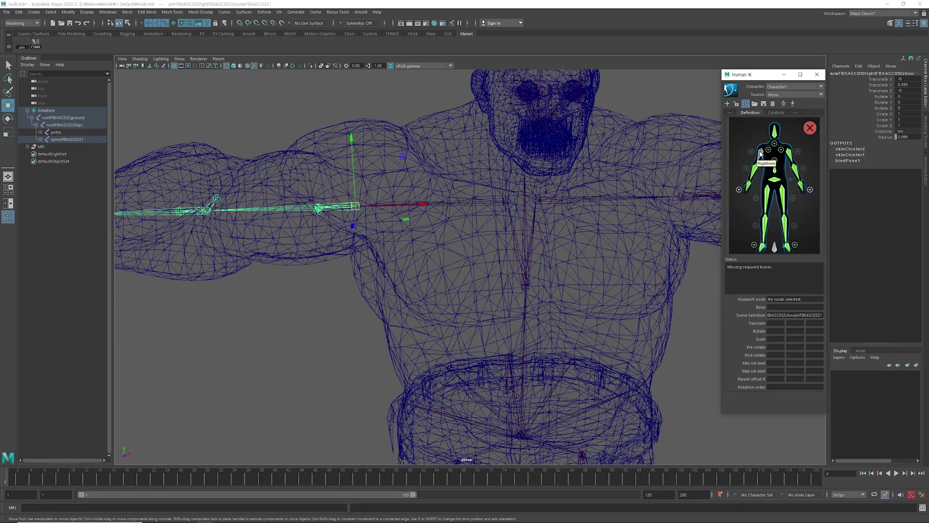
right_click(760, 155)
click(772, 160)
Check which joints are assigned to the right forearm roll nodes and the RightHand node.
click(746, 168)
click(784, 157)
alt+middle_drag(204, 213, 621, 220)
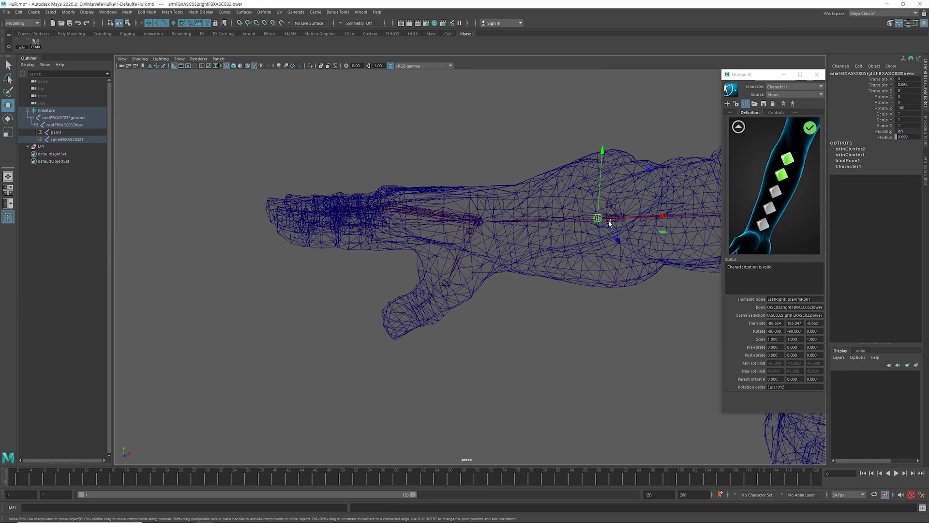
alt+drag(600, 220, 602, 242)
alt+middle_drag(602, 247, 501, 237)
click(781, 174)
click(738, 127)
click(748, 187)
Assign the first left thumb joint to the LeftHandThumb1 node in the detailed left hand view.
alt+right_drag(564, 216, 503, 216)
alt+middle_drag(677, 218, 473, 220)
alt+right_drag(473, 220, 542, 205)
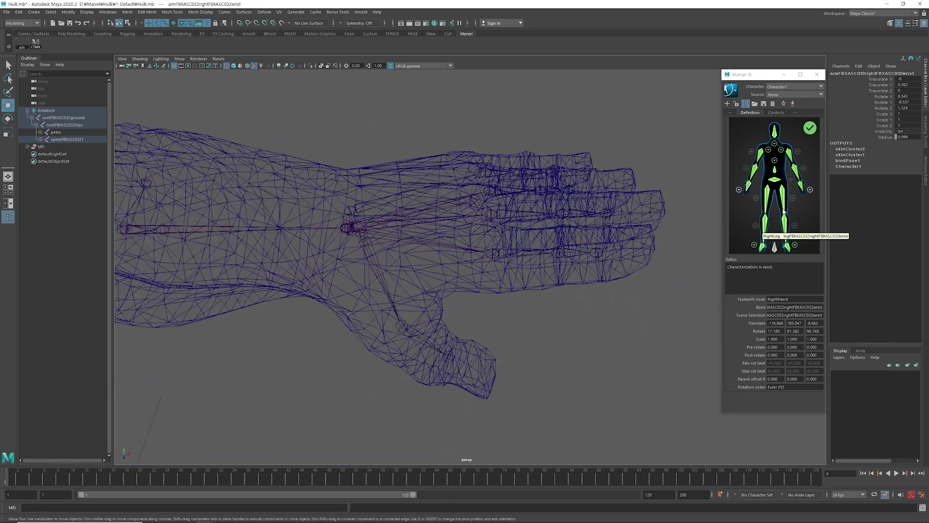
click(810, 189)
click(370, 255)
right_click(788, 218)
click(799, 221)
Assign the second and third left thumb joints to the LeftHandThumb2 and LeftHandThumb3 nodes, and clear the selection.
click(409, 331)
right_click(794, 206)
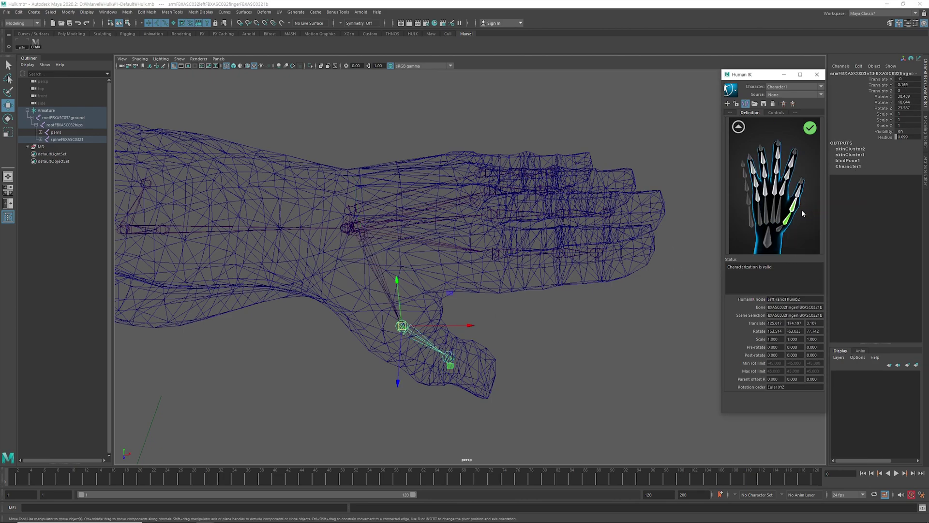
click(804, 211)
click(448, 357)
right_click(798, 191)
click(807, 194)
click(657, 223)
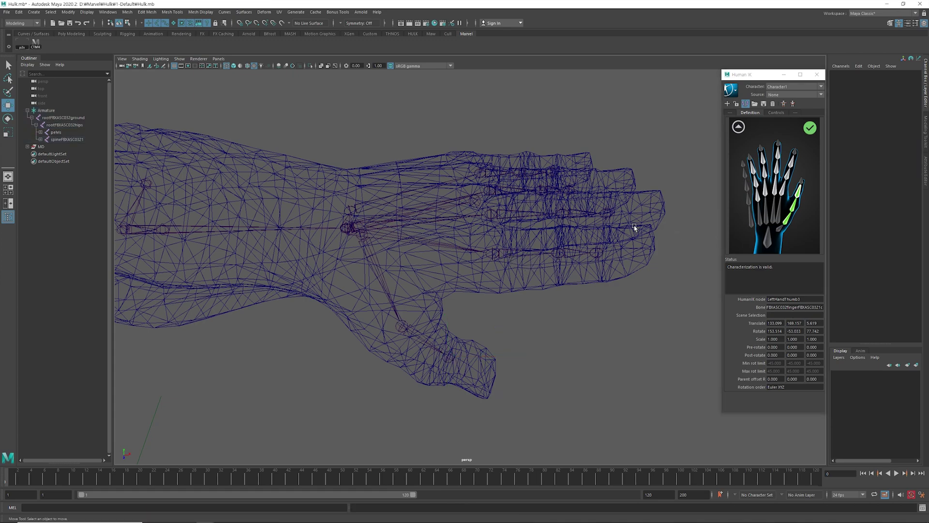
Assign the three left index finger joints to the LeftHandIndex1, LeftHandIndex2 and LeftHandIndex3 nodes.
click(493, 254)
right_click(784, 191)
click(794, 194)
click(558, 253)
right_click(787, 175)
click(798, 179)
click(596, 253)
right_click(791, 161)
click(802, 165)
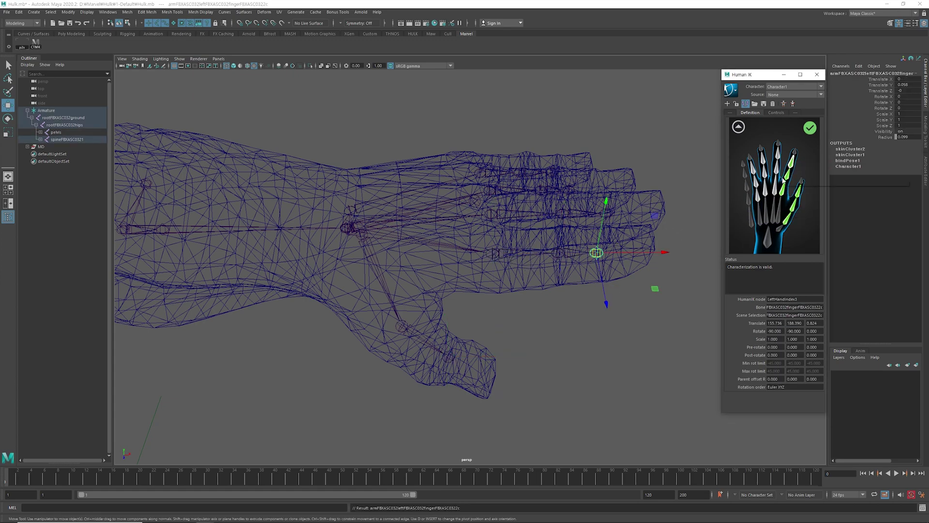
Assign the three left middle finger joints to the LeftHandMiddle1, LeftHandMiddle2 and LeftHandMiddle3 nodes.
click(508, 213)
right_click(775, 187)
click(790, 191)
click(563, 214)
right_click(777, 169)
click(791, 174)
click(605, 213)
right_click(778, 154)
click(791, 158)
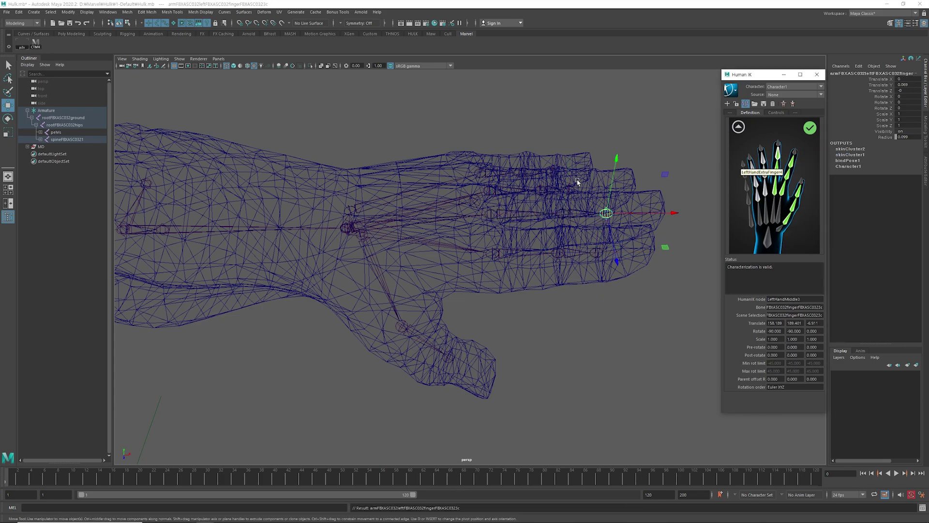
Assign the three left ring finger joints to the LeftHandRing1, LeftHandRing2 and LeftHandRing3 nodes.
click(515, 190)
right_click(764, 188)
click(778, 192)
click(542, 190)
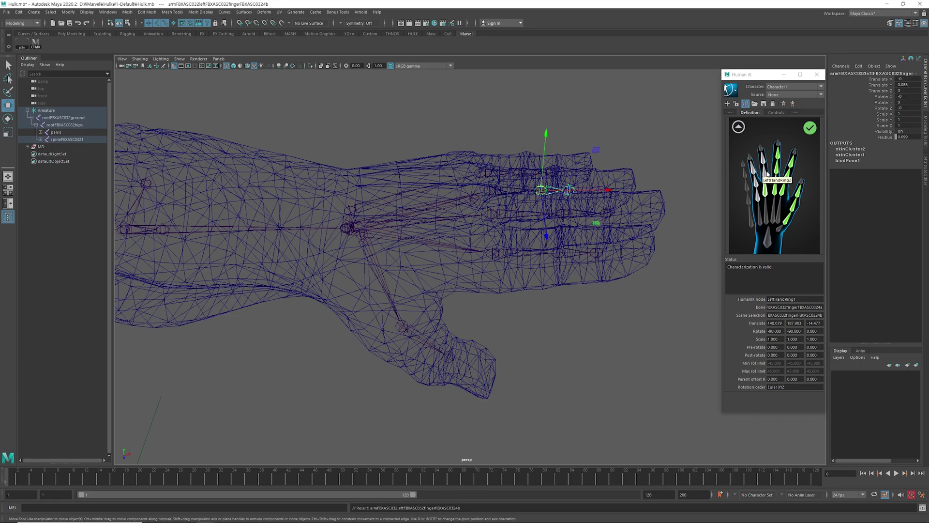
right_click(764, 169)
click(778, 174)
click(569, 190)
right_click(764, 158)
click(778, 163)
Assign the three left pinky joints to the LeftHandPinky1, LeftHandPinky2 and LeftHandPinky3 nodes.
alt+drag(618, 203, 616, 223)
alt+middle_drag(617, 223, 553, 198)
scroll(554, 197, up, 3)
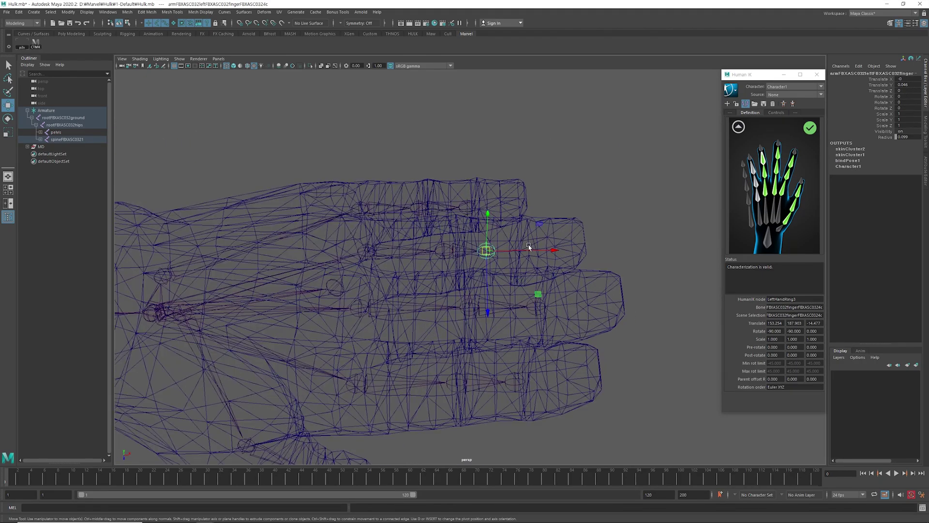
click(397, 208)
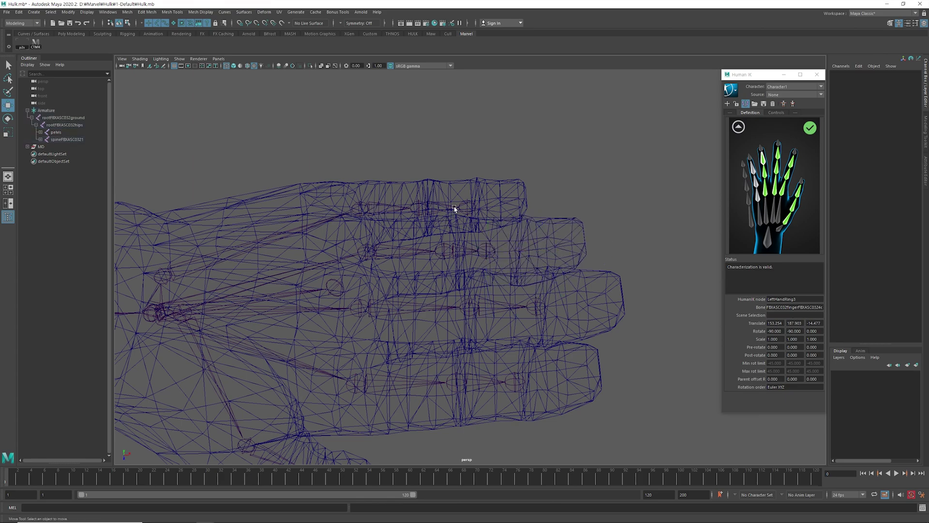
click(375, 207)
right_click(757, 197)
click(770, 201)
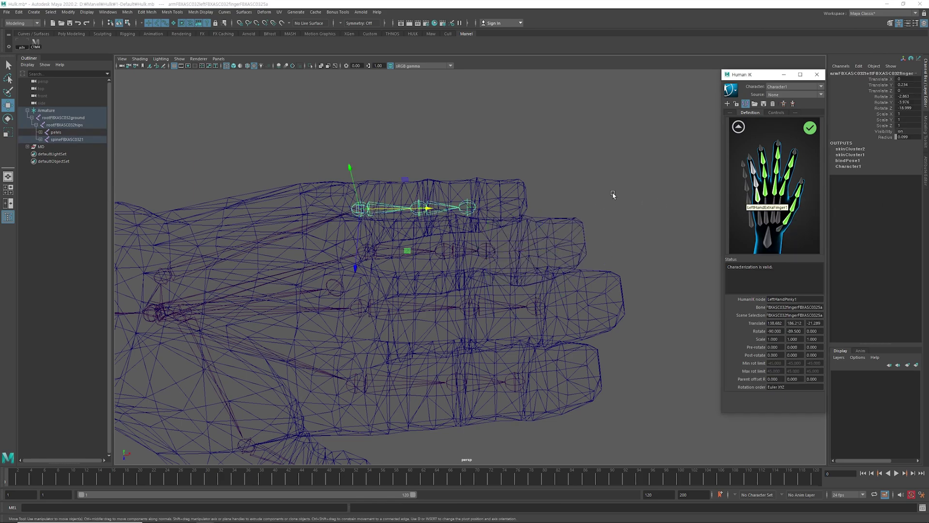
key(Down)
right_click(757, 182)
click(769, 186)
key(Down)
right_click(752, 169)
click(765, 173)
Check the joint assignments of the right hand's thumb and finger nodes in the detailed right hand view, and return to the full body view.
scroll(535, 189, down, 7)
alt+middle_drag(407, 246, 543, 239)
key(q)
alt+drag(555, 281, 568, 230)
click(736, 128)
scroll(319, 222, down, 4)
alt+middle_drag(320, 223, 731, 234)
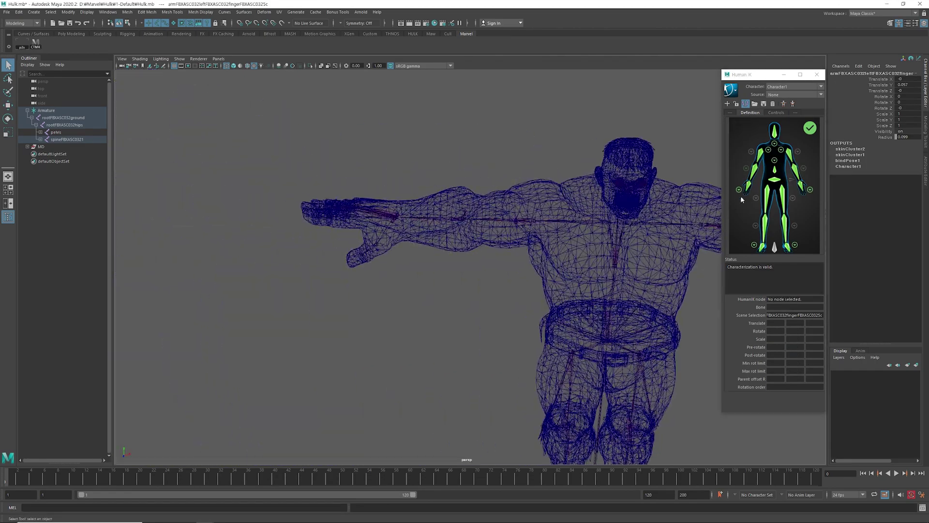
click(741, 196)
alt+drag(436, 237, 438, 254)
click(762, 219)
alt+drag(498, 233, 516, 286)
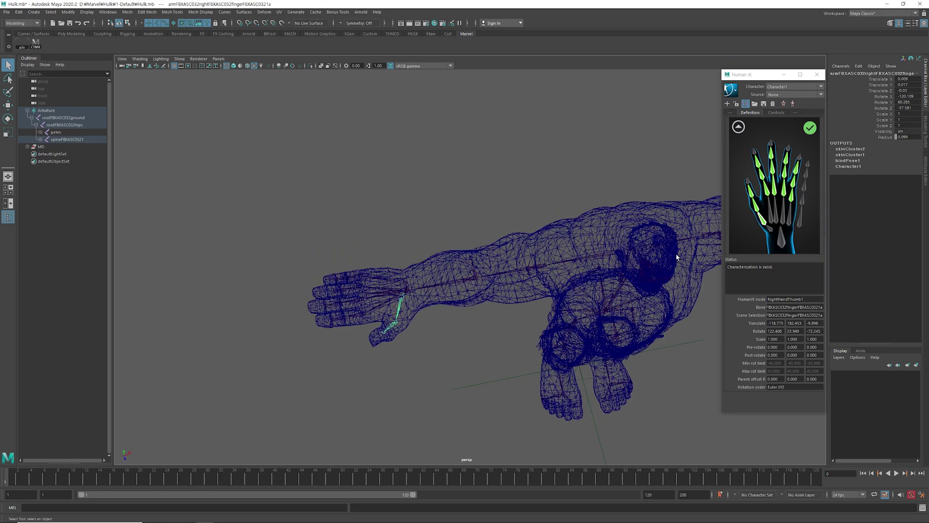
click(755, 190)
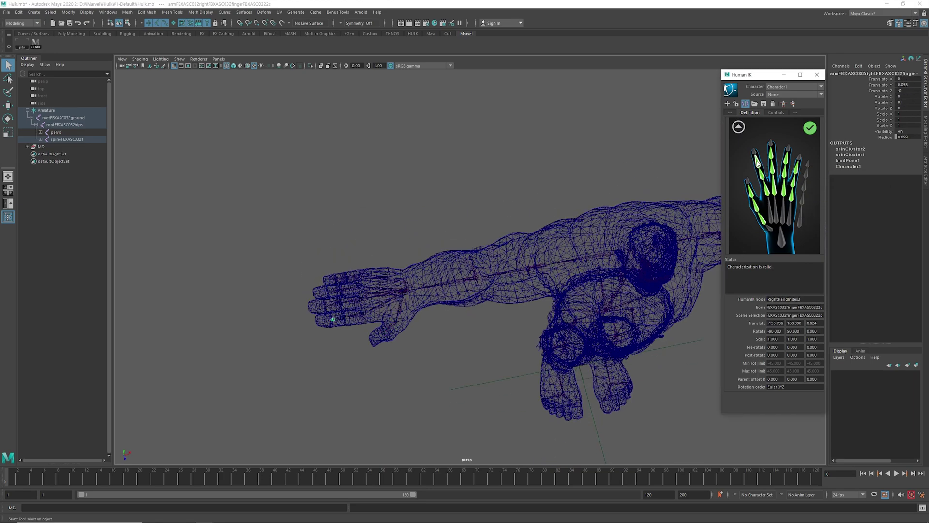
click(776, 188)
click(773, 168)
click(771, 154)
click(787, 164)
click(791, 195)
click(794, 181)
click(797, 172)
click(739, 126)
Clear the joint selection and save the scene under the new name Hulk_Definition.mb.
scroll(504, 260, down, 4)
alt+drag(503, 259, 506, 203)
alt+middle_drag(506, 242, 413, 251)
alt+drag(413, 252, 465, 260)
alt+middle_drag(465, 261, 461, 258)
scroll(461, 257, up, 2)
alt+drag(461, 258, 468, 259)
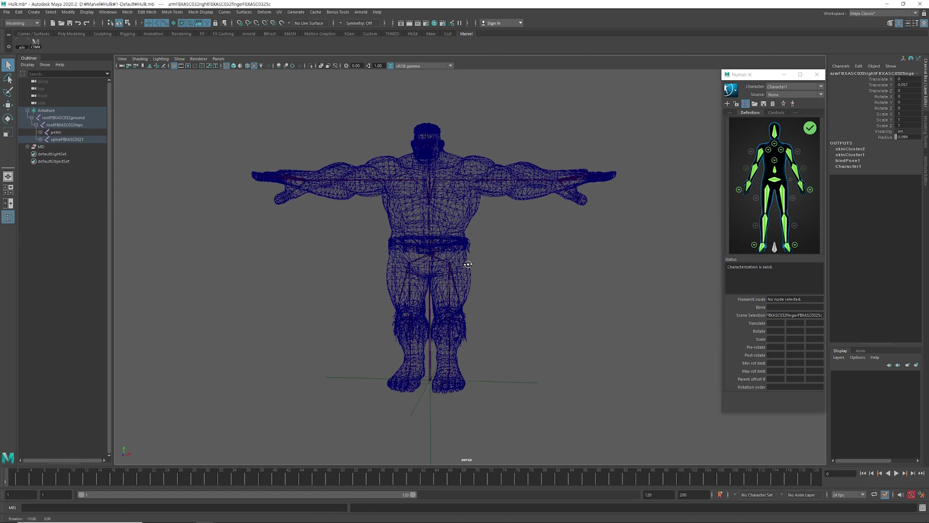
scroll(471, 264, down, 1)
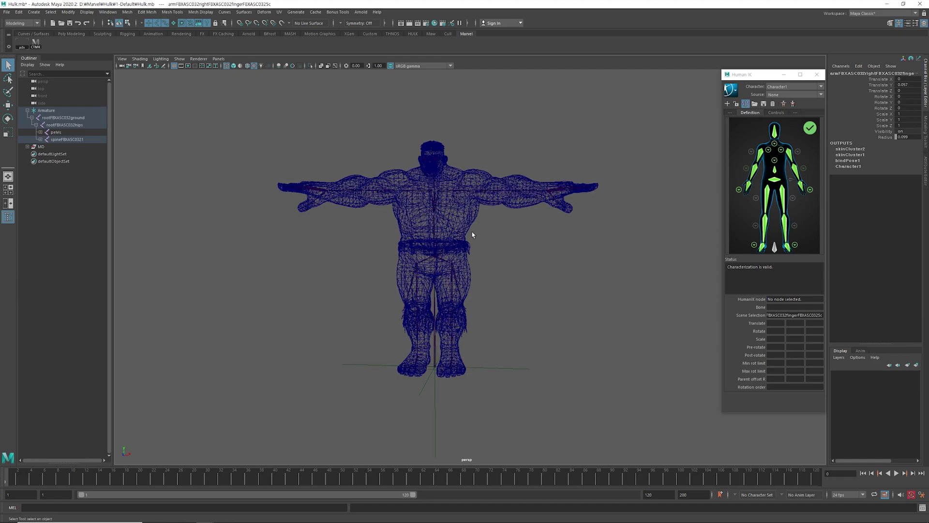
alt+middle_drag(471, 234, 476, 256)
click(301, 149)
click(7, 12)
click(29, 48)
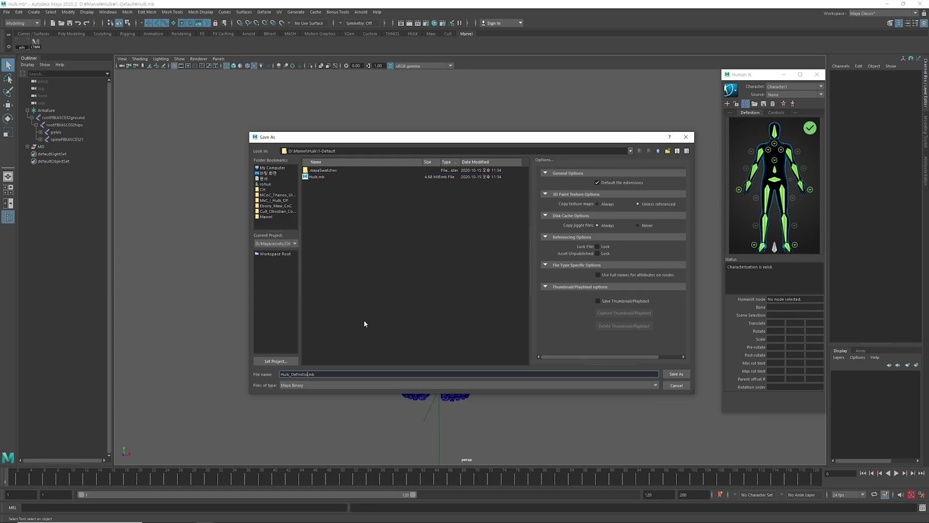
click(675, 373)
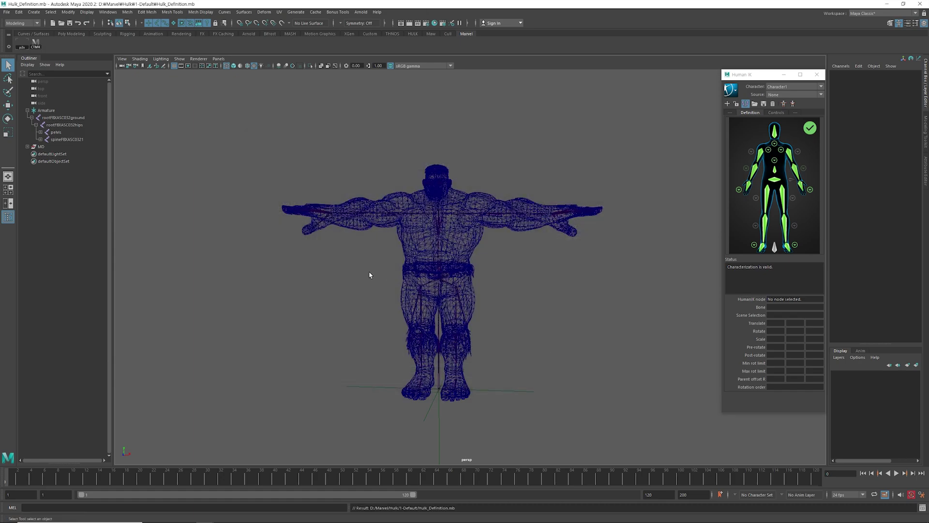
Try creating a control rig as the source of Character1 and examine the left shoulder's deformation in wireframe display.
click(790, 95)
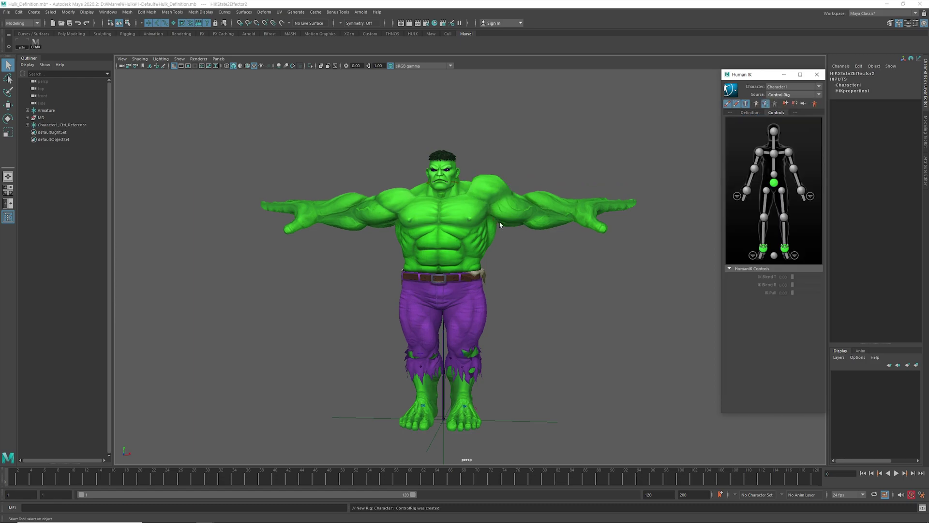
alt+middle_drag(521, 193, 480, 220)
alt+drag(484, 209, 496, 220)
alt+middle_drag(494, 210, 493, 222)
alt+right_drag(494, 221, 510, 220)
key(4)
mouse_move(509, 220)
alt+mouse_down()
mouse_move(475, 213)
mouse_move(547, 203)
mouse_move(507, 216)
alt+mouse_up()
Undo the control rig creation and step back through the preceding changes while examining the left shoulder.
key(ctrl+z)
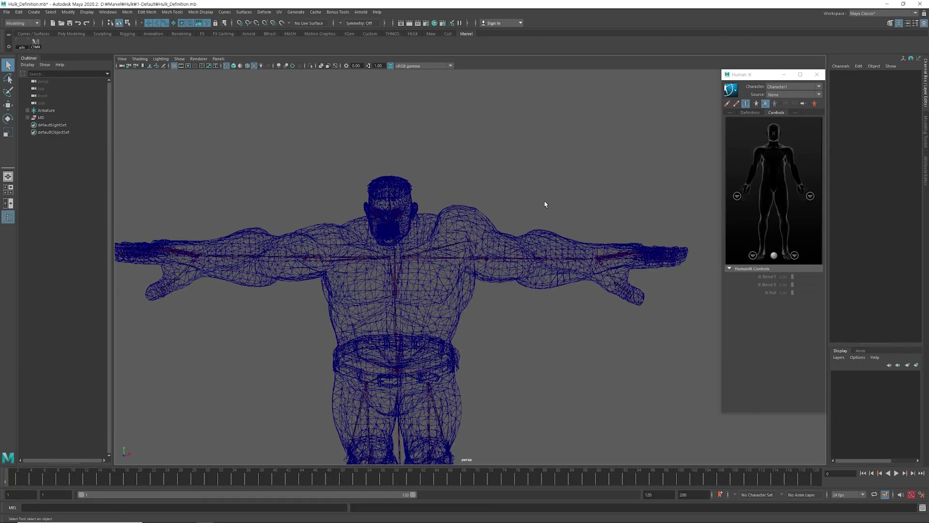
alt+drag(545, 205, 502, 257)
alt+middle_drag(501, 257, 523, 219)
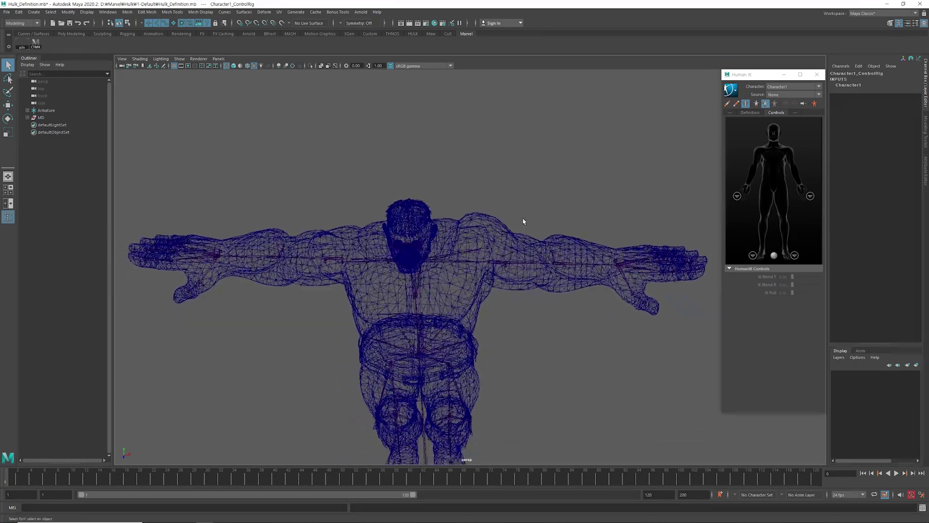
scroll(500, 235, up, 4)
click(498, 236)
scroll(507, 240, down, 3)
alt+drag(508, 263, 514, 239)
key(ctrl+z)
key(ctrl+z)
key(ctrl+z)
key(ctrl+z)
key(ctrl+z)
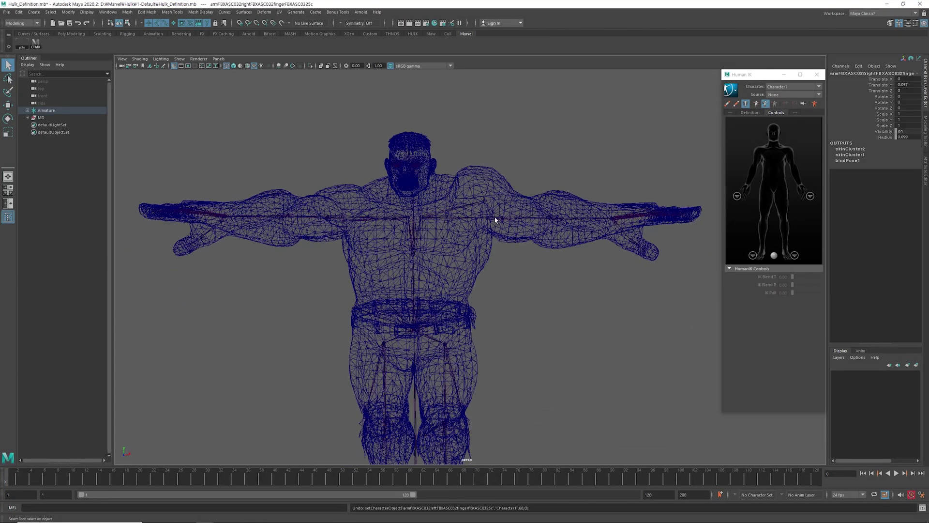
Reopen Hulk_Definition.mb, discarding the unsaved changes.
click(62, 23)
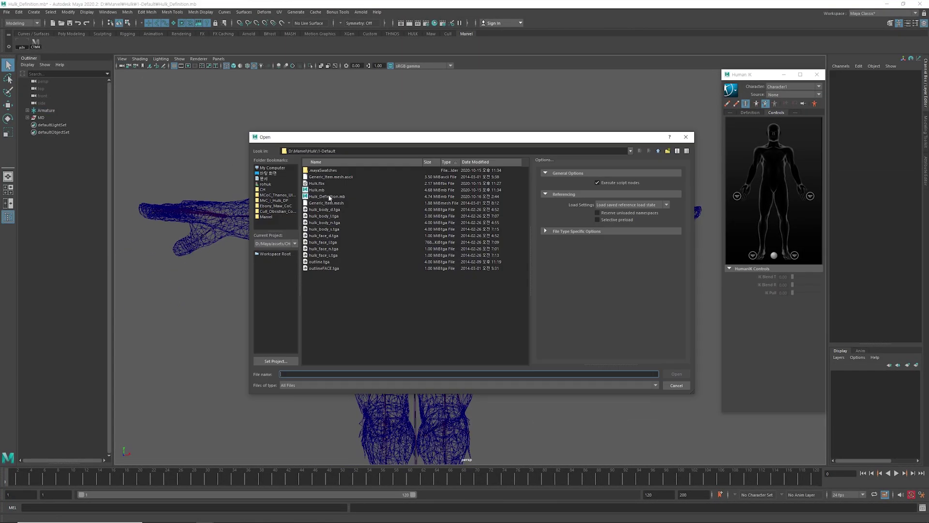
click(675, 374)
click(465, 265)
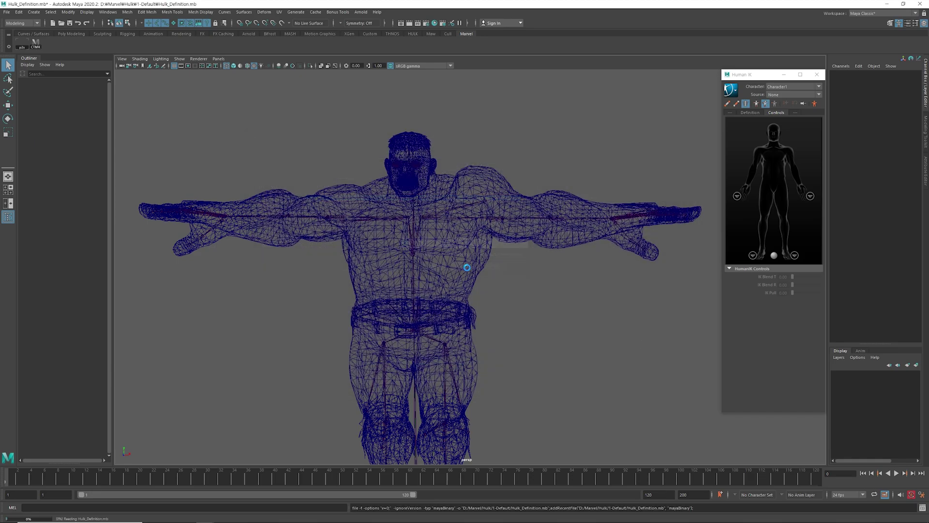
Set Rotate X to 0 on the left shoulder joint and on the matching right shoulder joint.
scroll(474, 242, down, 4)
mouse_move(488, 256)
alt+mouse_down()
mouse_move(501, 284)
mouse_move(495, 273)
alt+mouse_up()
scroll(495, 273, up, 5)
alt+middle_drag(494, 273, 438, 262)
scroll(438, 262, up, 4)
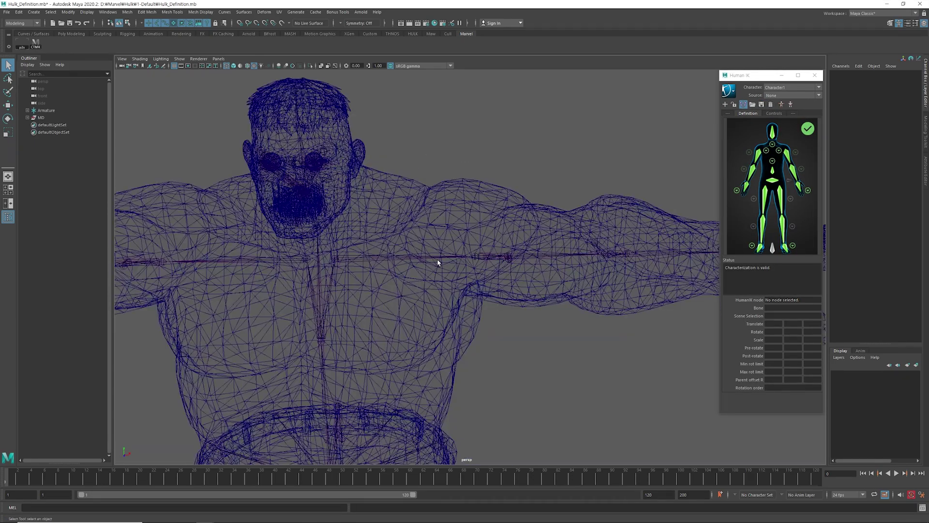
click(388, 260)
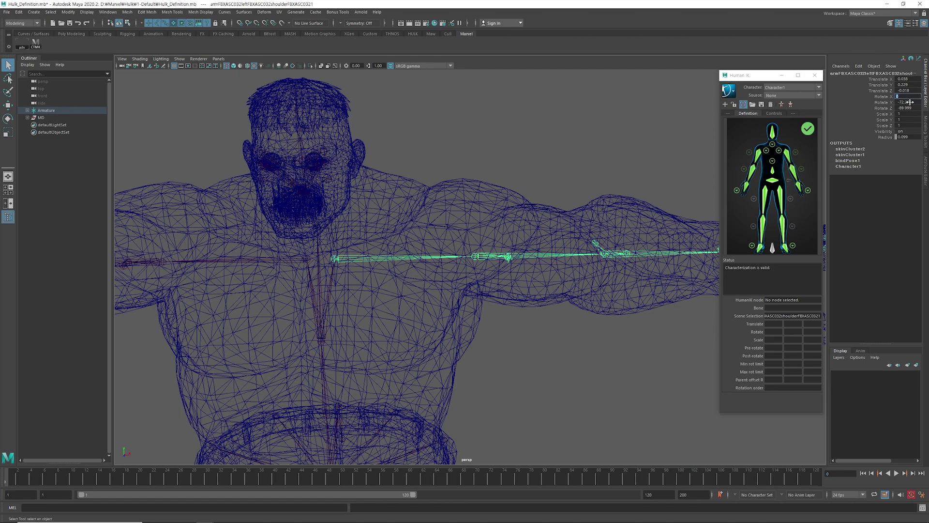
text(0)
key(Return)
click(306, 260)
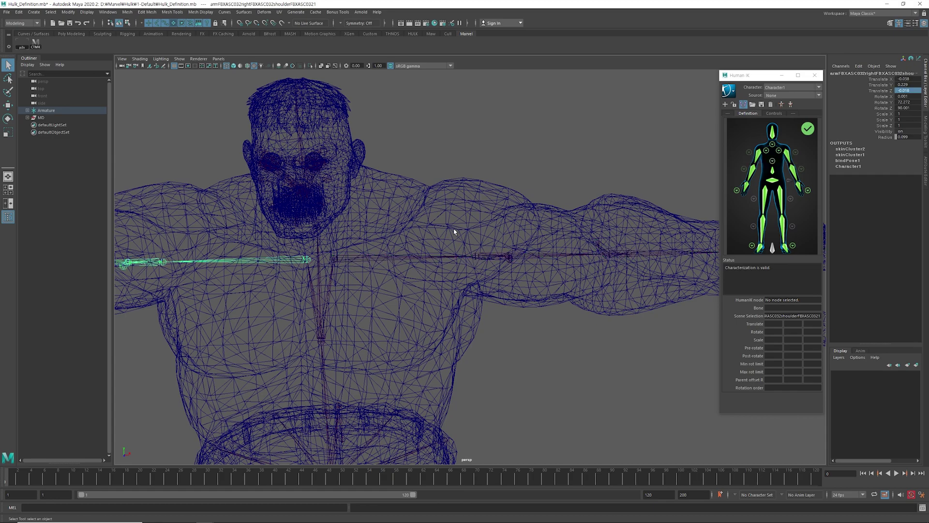
text(0)
key(Return)
Try setting another transform value of the right shoulder joint to 0, examine the shoulders, and undo it.
scroll(379, 272, down, 4)
alt+drag(379, 272, 464, 268)
text(0)
key(Return)
alt+drag(489, 197, 437, 211)
key(ctrl+z)
scroll(460, 216, up, 3)
scroll(512, 215, down, 3)
Clear the selection, save the scene, and create a control rig as the source of Character1.
click(512, 213)
scroll(437, 212, down, 3)
alt+middle_drag(438, 212, 433, 180)
scroll(434, 180, down, 3)
click(69, 24)
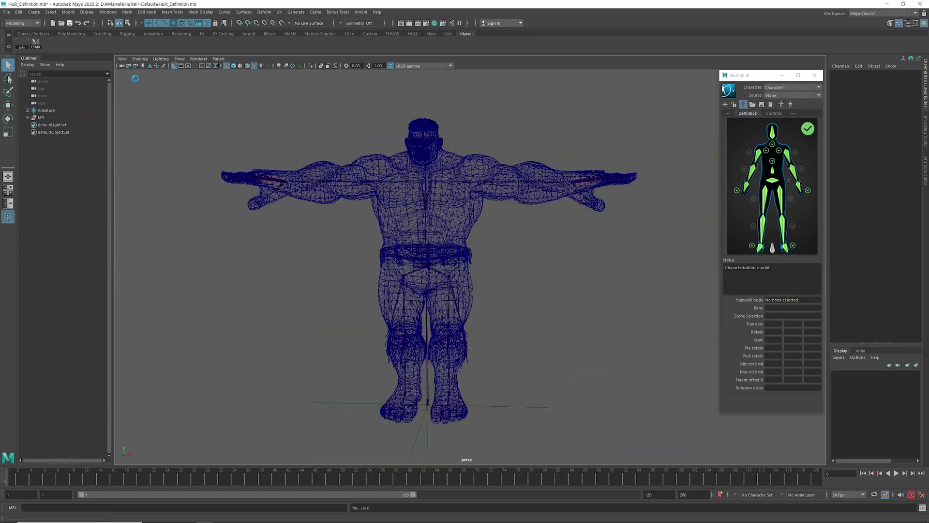
click(779, 96)
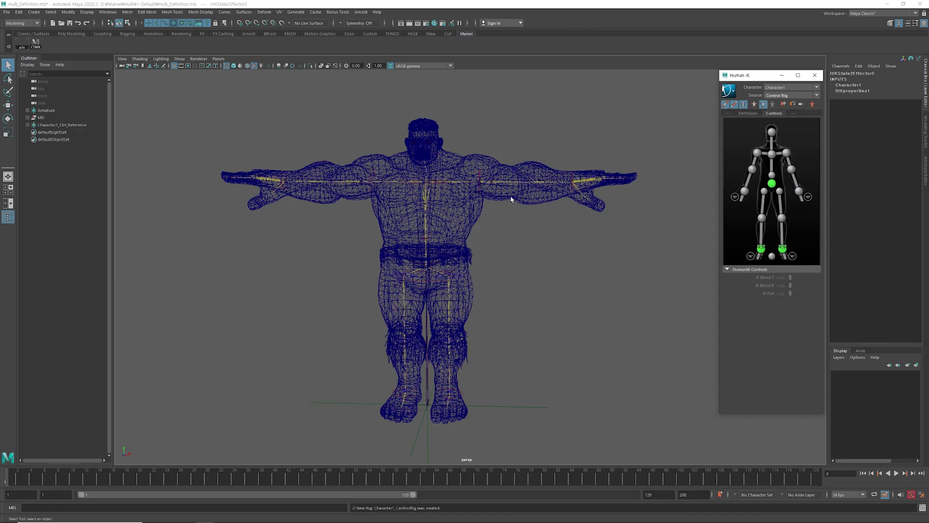
Try rotating the left shoulder effector to test the shoulder's deformation, and undo the rotation.
scroll(490, 205, up, 3)
alt+middle_drag(476, 184, 503, 262)
scroll(513, 242, up, 4)
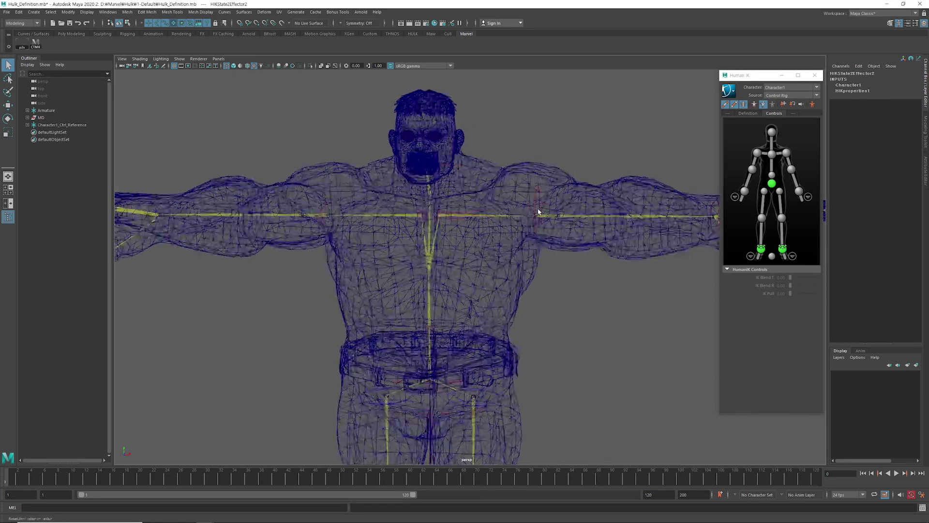
click(539, 212)
key(e)
drag(537, 182, 532, 194)
key(ctrl+z)
key(q)
Turn off surface selection so that the mesh cannot be picked, and clear the current selection.
scroll(595, 224, down, 5)
alt+middle_drag(595, 224, 521, 232)
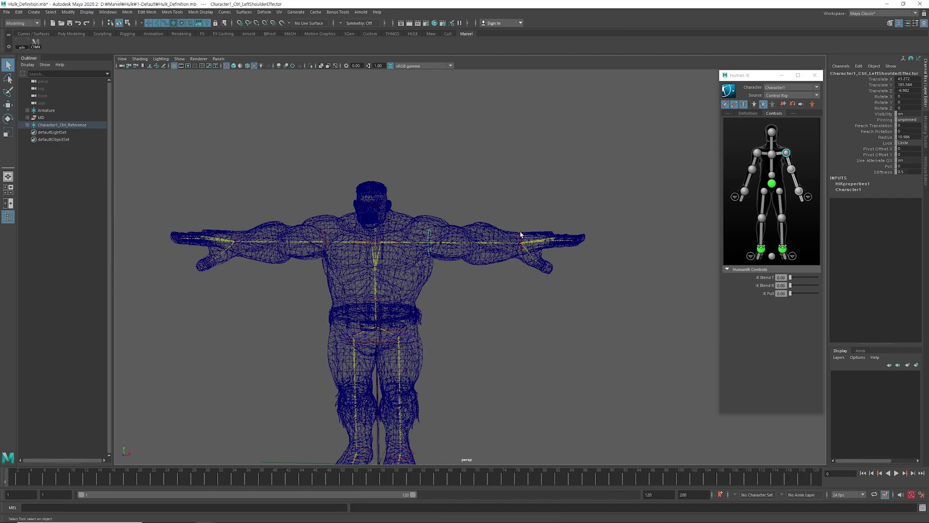
click(529, 236)
click(173, 23)
click(488, 206)
alt+middle_drag(487, 206, 514, 176)
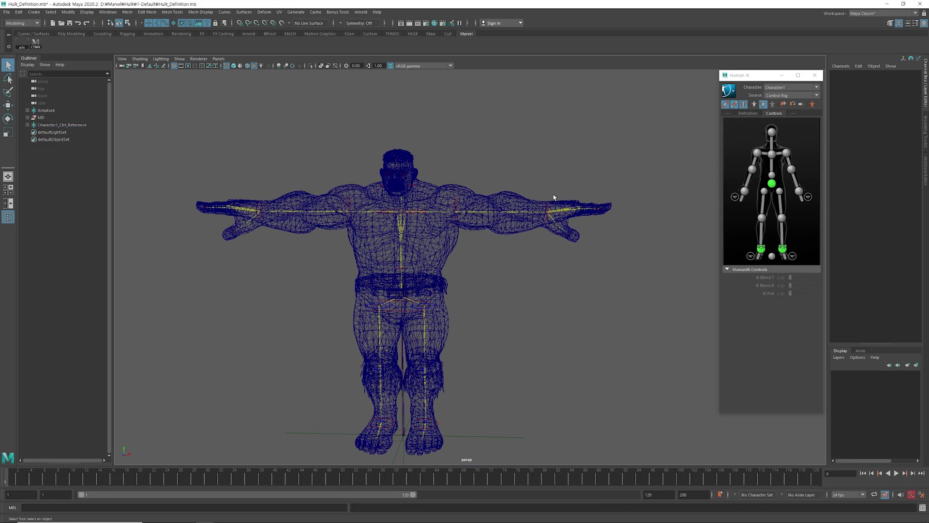
Try rotating the left wrist effector and undo the rotation.
click(548, 205)
key(e)
mouse_move(512, 157)
mouse_down()
mouse_move(495, 211)
mouse_move(562, 188)
mouse_up()
key(ctrl+z)
Enlarge the radius of the head, shoulder and wrist effectors so their circles surround the textured mesh.
key(6)
key(q)
key(4)
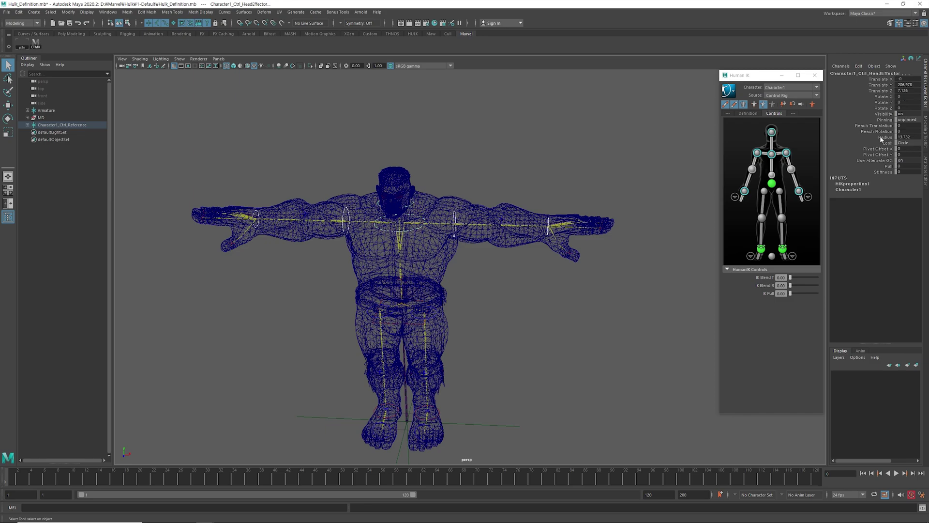
alt+drag(543, 208, 538, 177)
key(6)
middle_drag(536, 167, 545, 166)
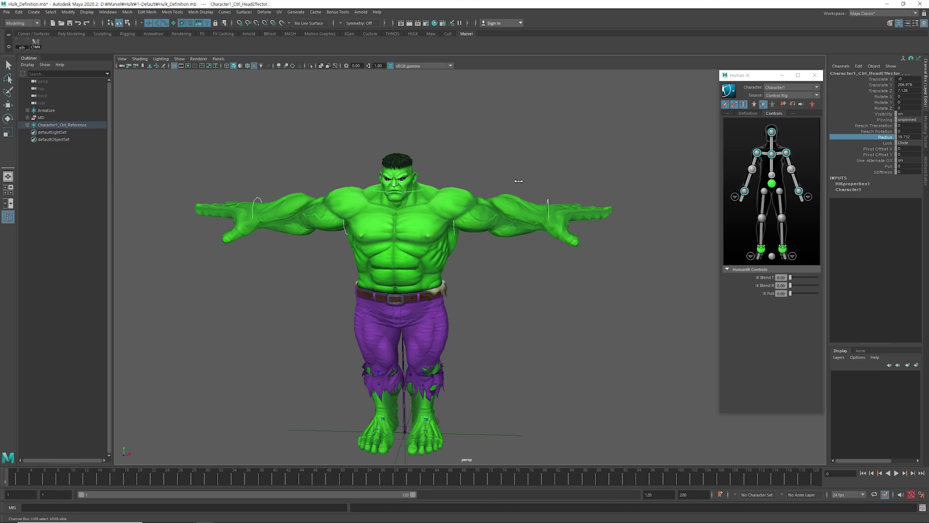
key(q)
click(482, 165)
Enlarge the radius of the upper chest effector to about 45.
key(4)
click(425, 213)
key(6)
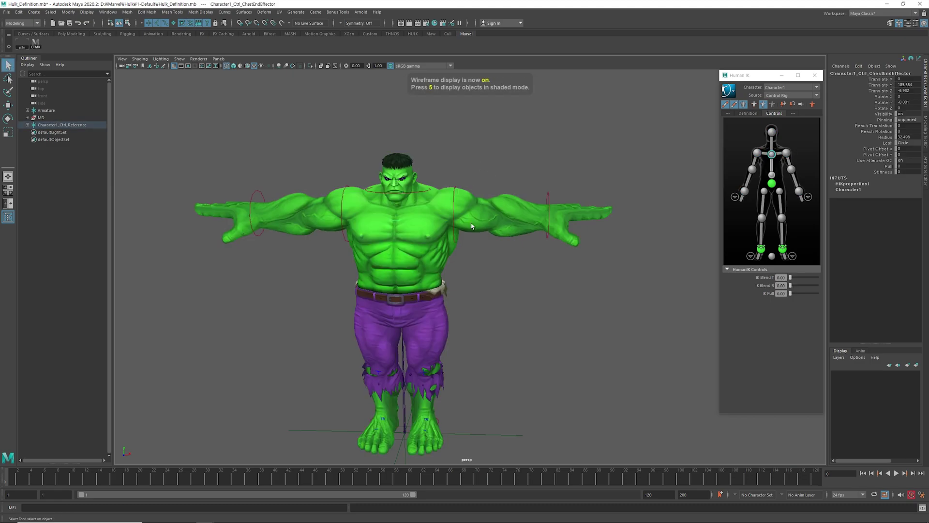
alt+drag(638, 184, 632, 173)
middle_drag(513, 207, 515, 207)
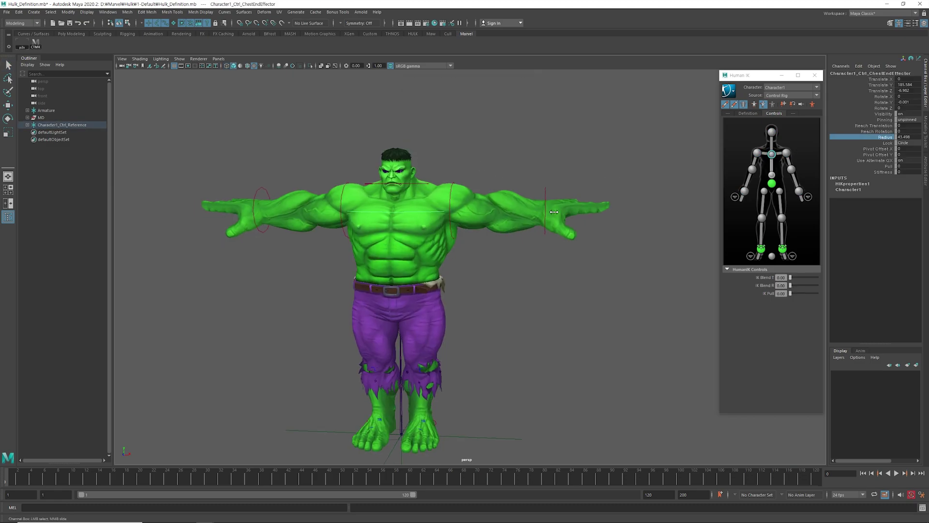
alt+middle_drag(515, 293, 522, 263)
key(q)
Enlarge the radius of the square hips effector to about 42.
key(4)
alt+drag(446, 264, 441, 277)
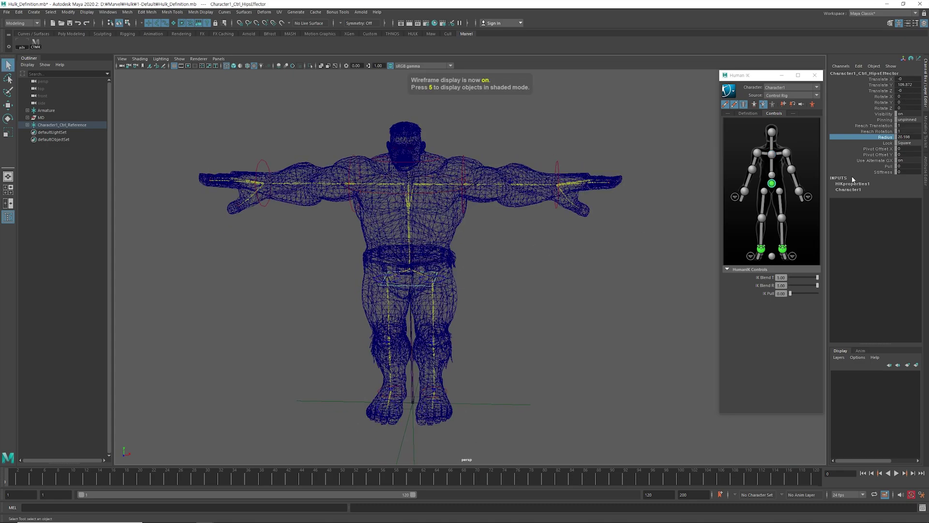
alt+middle_drag(563, 286, 560, 299)
key(6)
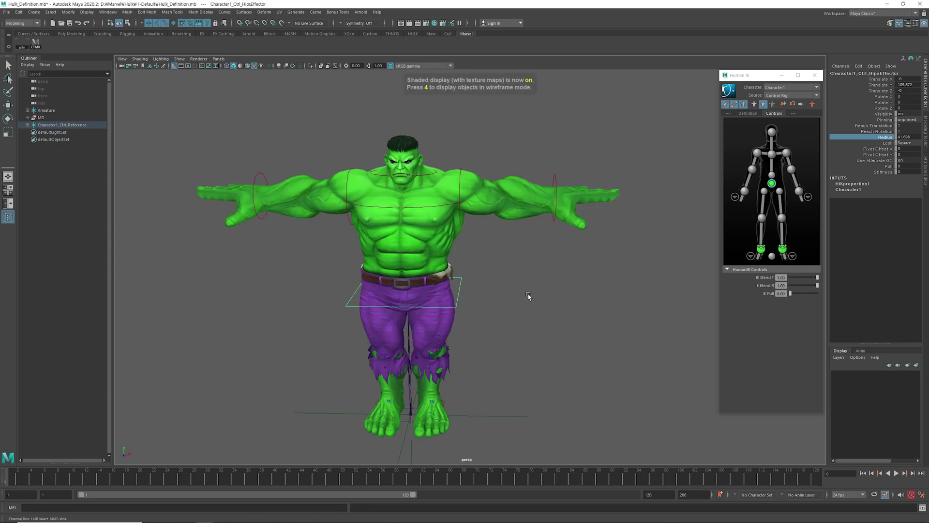
alt+drag(538, 295, 529, 291)
middle_drag(526, 291, 528, 292)
key(q)
Enlarge the radius of the left and right hip effectors to about 24.
alt+drag(484, 291, 477, 305)
alt+middle_drag(477, 305, 479, 281)
key(4)
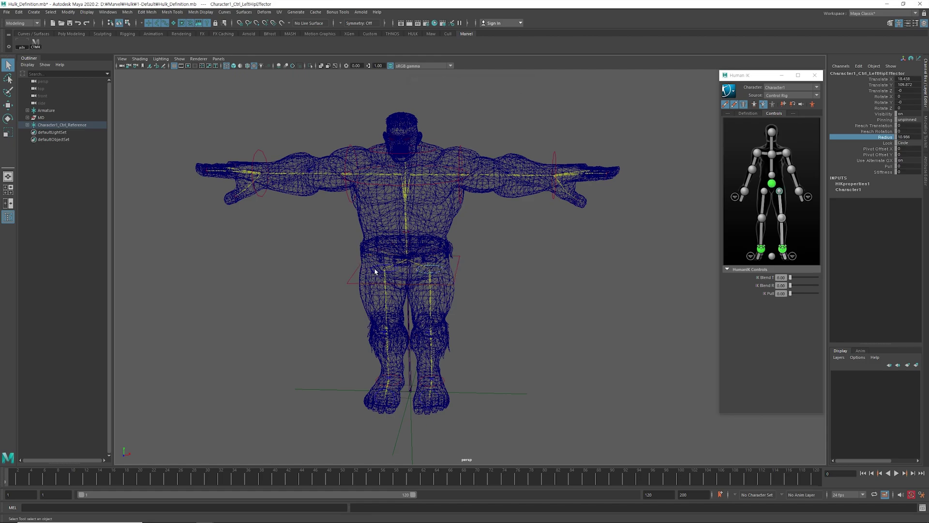
key(6)
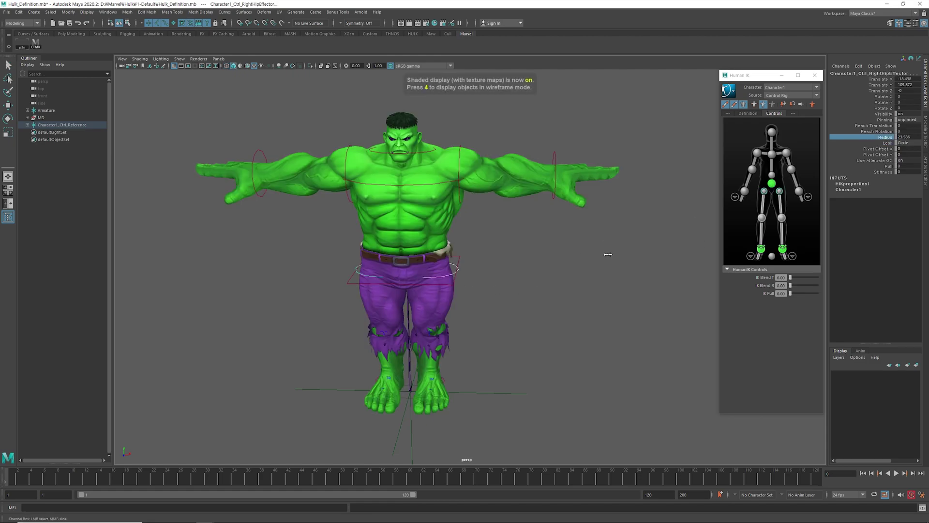
key(q)
Enlarge the radius of the left and right ankle effectors to about 17.
alt+middle_drag(451, 386, 483, 318)
scroll(483, 318, up, 3)
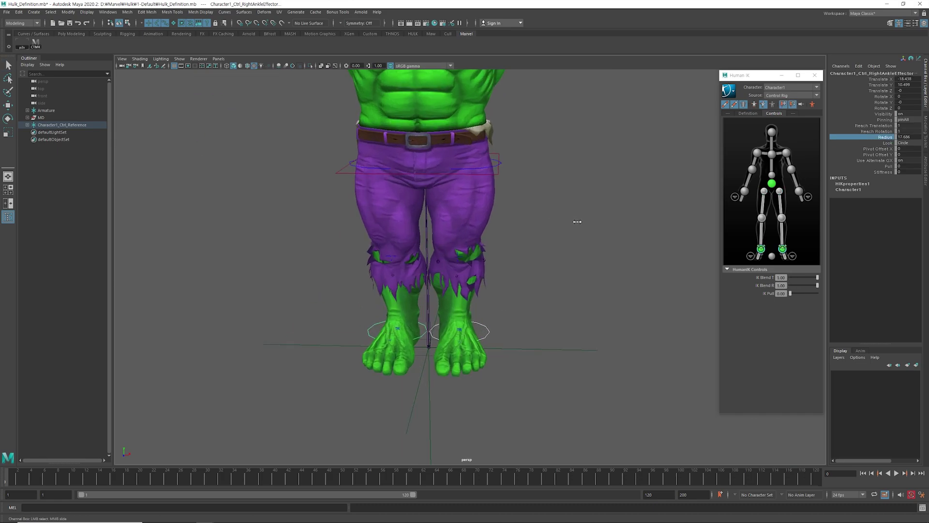
key(q)
Enlarge the radius of the lower chest effector so its circle surrounds the waist.
scroll(496, 216, down, 4)
alt+middle_drag(495, 216, 489, 298)
alt+drag(510, 229, 619, 248)
key(4)
click(492, 236)
click(424, 247)
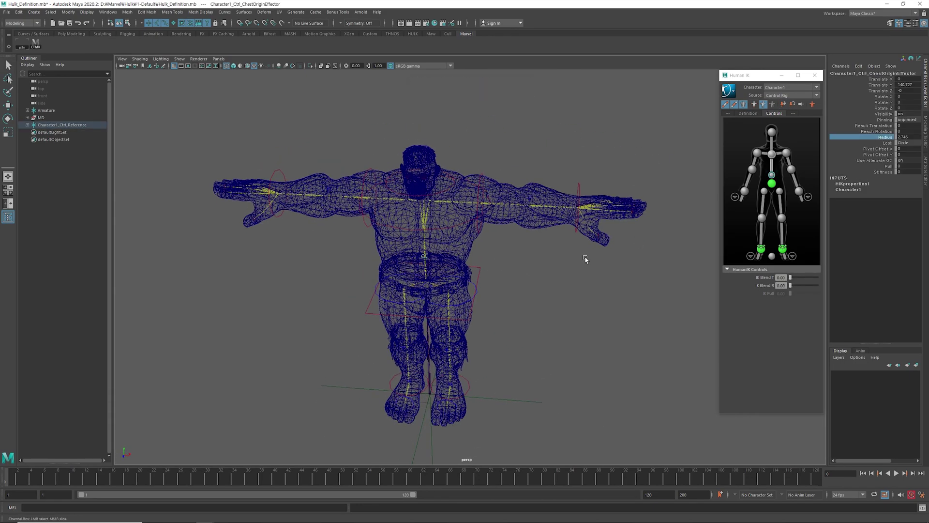
click(547, 307)
alt+drag(537, 313, 459, 269)
key(6)
Try moving the hips effector to test the body's response, and undo the move.
click(483, 274)
key(w)
mouse_move(422, 214)
mouse_down()
mouse_move(423, 200)
mouse_move(422, 218)
mouse_up()
key(ctrl+z)
key(ctrl+z)
Try moving the right ankle effector along the ground to test the leg, and undo the move.
alt+drag(460, 346, 477, 355)
alt+middle_drag(477, 355, 487, 277)
alt+drag(488, 278, 510, 296)
click(431, 338)
alt+drag(431, 337, 413, 329)
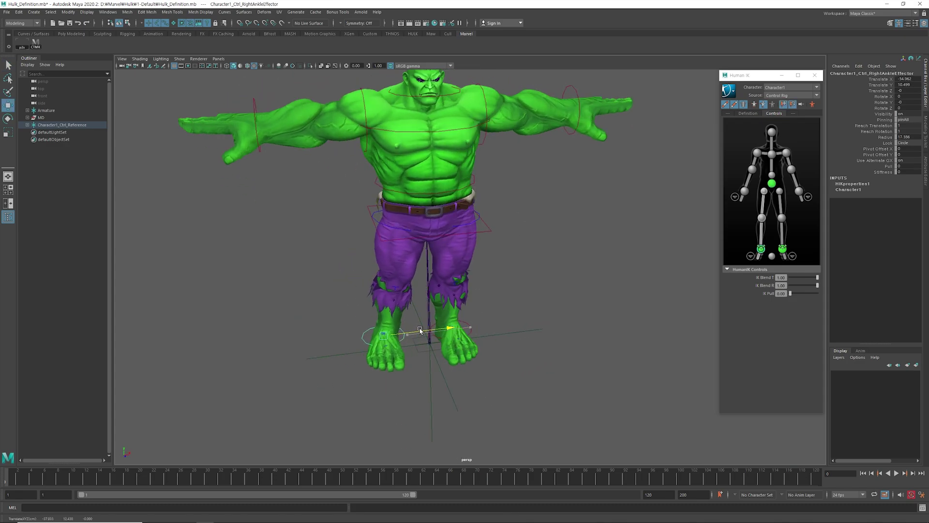
key(ctrl+z)
Try moving the left ankle effector outward and up to test the leg's bending, and undo the move.
alt+drag(472, 329, 456, 318)
key(w)
drag(510, 326, 490, 229)
key(ctrl+z)
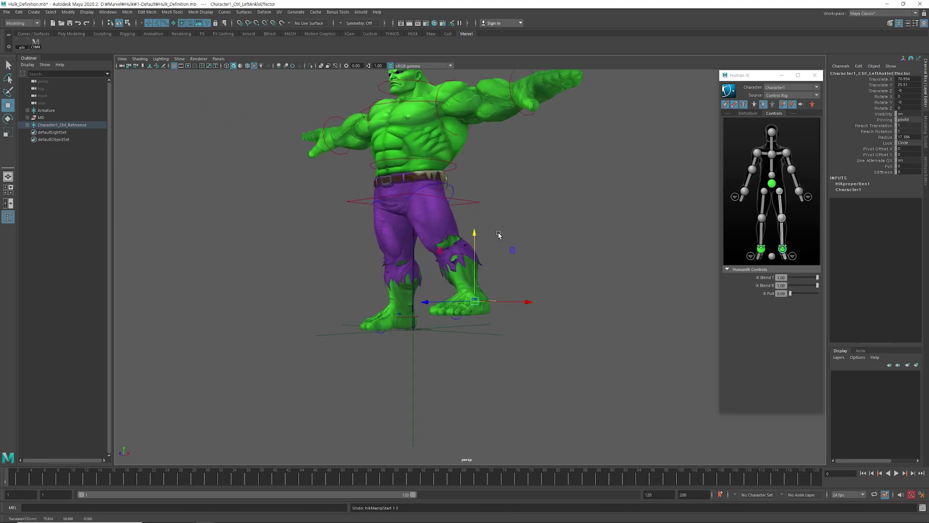
key(q)
alt+drag(445, 252, 500, 276)
key(ctrl+z)
Try moving the arm effectors, first one and then two together, and undo the moves.
alt+middle_drag(480, 141, 476, 258)
alt+drag(477, 257, 570, 269)
click(577, 230)
key(w)
key(ctrl+z)
shift+click(366, 231)
key(w)
alt+drag(369, 229, 367, 201)
key(ctrl+z)
Try rotating the selected upper-body effectors, examine the deformation, and undo the rotations.
key(e)
drag(396, 173, 422, 208)
key(ctrl+z)
ctrl+shift+right_click(368, 217)
drag(368, 219, 339, 207)
alt+drag(387, 179, 328, 182)
alt+drag(460, 265, 452, 244)
key(ctrl+z)
Clear the selection and examine the left hand and forearm up close from above.
key(q)
click(387, 228)
scroll(388, 228, down, 5)
scroll(433, 227, up, 5)
alt+middle_drag(441, 314, 447, 294)
mouse_move(447, 294)
alt+mouse_down()
mouse_move(477, 293)
mouse_move(439, 285)
alt+mouse_up()
alt+middle_drag(599, 174, 431, 227)
scroll(432, 226, up, 3)
alt+drag(455, 152, 471, 195)
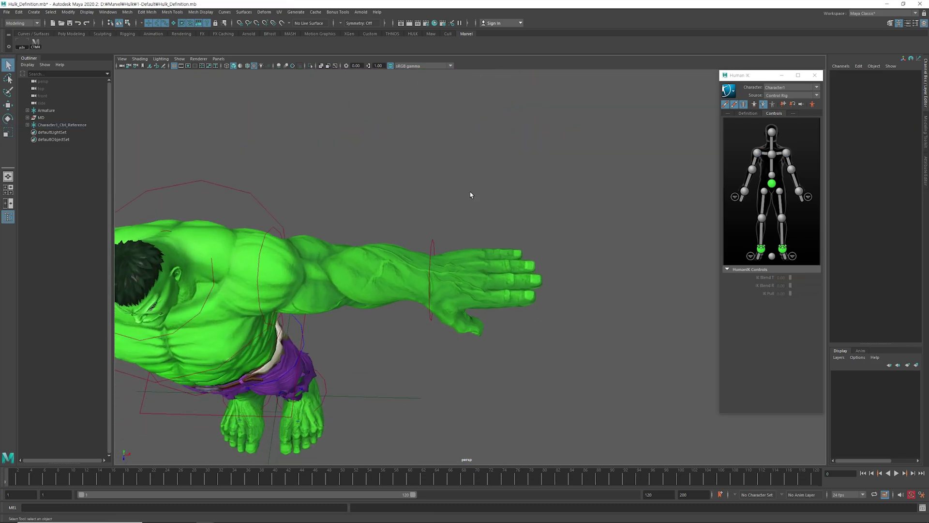
scroll(471, 195, up, 3)
Try rotating a control in the left hand to test the hand's deformation in textured display.
key(4)
click(497, 286)
key(e)
drag(519, 262, 449, 264)
mouse_move(449, 263)
alt+mouse_down()
mouse_move(439, 263)
mouse_move(460, 265)
mouse_move(482, 248)
alt+mouse_up()
key(6)
drag(495, 190, 618, 256)
Try rotating the left wrist effector about different axes, examine the forearm's deformation, and undo the rotations.
click(428, 207)
key(e)
drag(435, 266, 422, 171)
drag(433, 246, 489, 245)
key(ctrl+z)
key(ctrl+z)
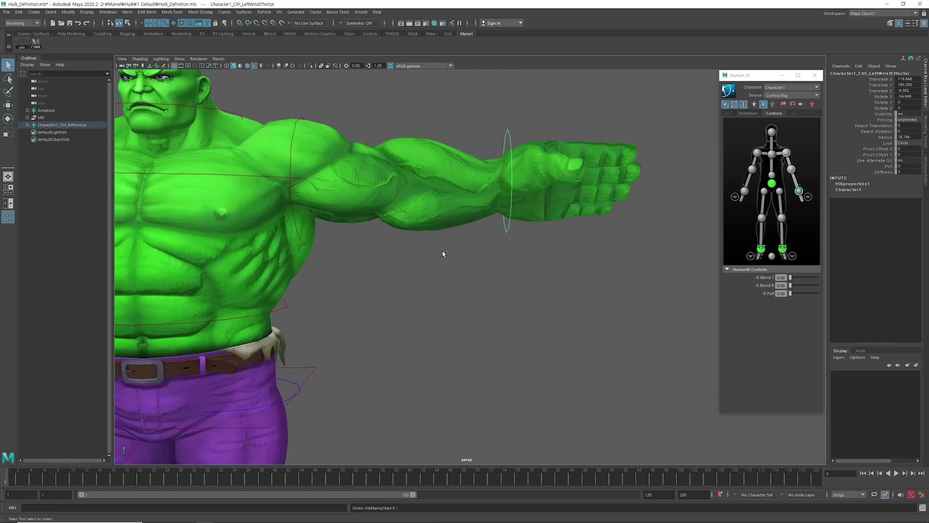
key(ctrl+z)
alt+right_drag(443, 250, 370, 266)
alt+middle_drag(370, 266, 447, 222)
key(e)
drag(518, 138, 576, 101)
key(ctrl+z)
key(ctrl+z)
key(q)
Enlarge the radius of the left and right foot effectors to about 11.
alt+middle_drag(488, 336, 487, 253)
click(487, 253)
alt+drag(459, 332, 432, 336)
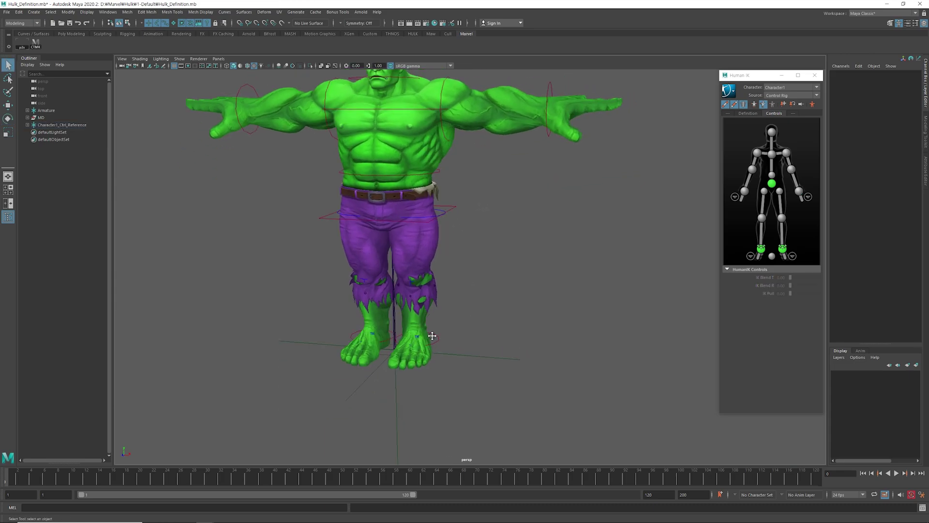
scroll(432, 336, up, 5)
key(4)
click(416, 352)
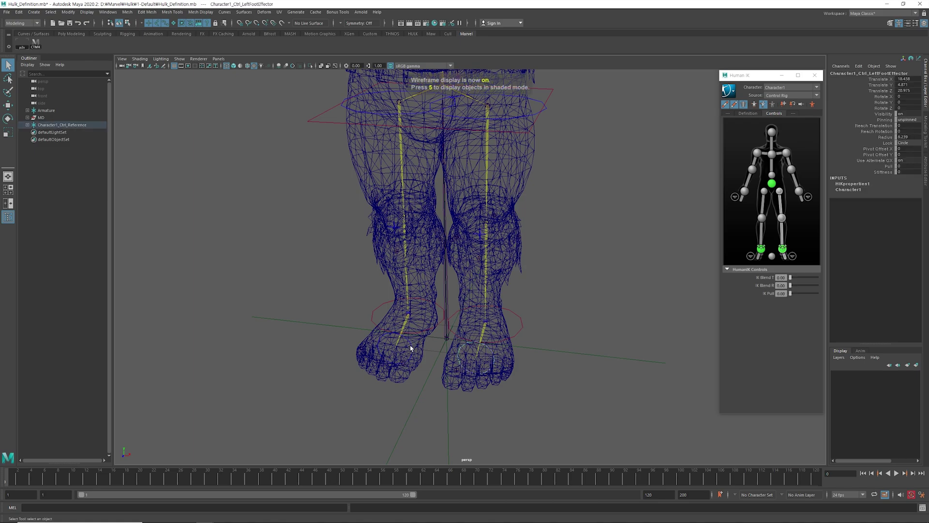
key(6)
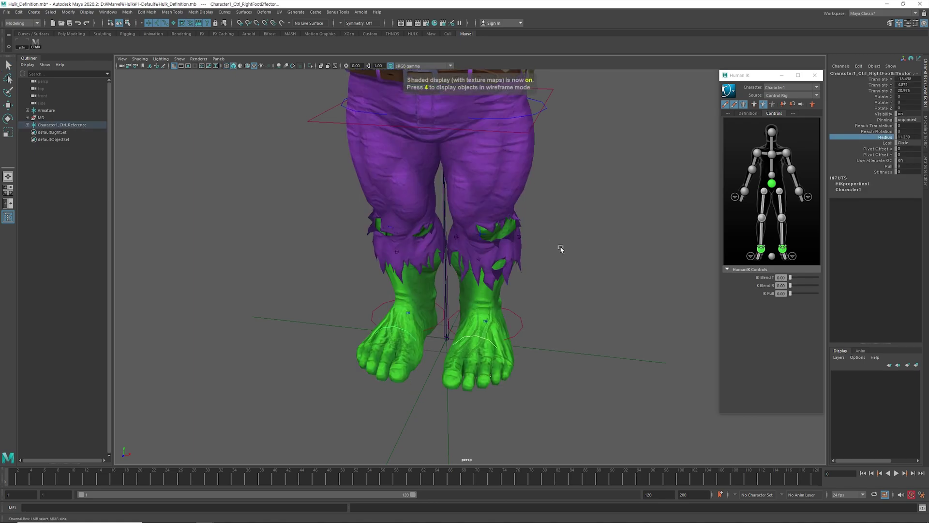
Tilt the toes by rotating both foot effectors about Z and examine the deformation of the feet up close.
alt+drag(424, 347, 411, 347)
key(e)
drag(354, 330, 403, 282)
key(q)
alt+drag(438, 317, 395, 316)
alt+middle_drag(394, 316, 461, 304)
scroll(461, 303, up, 5)
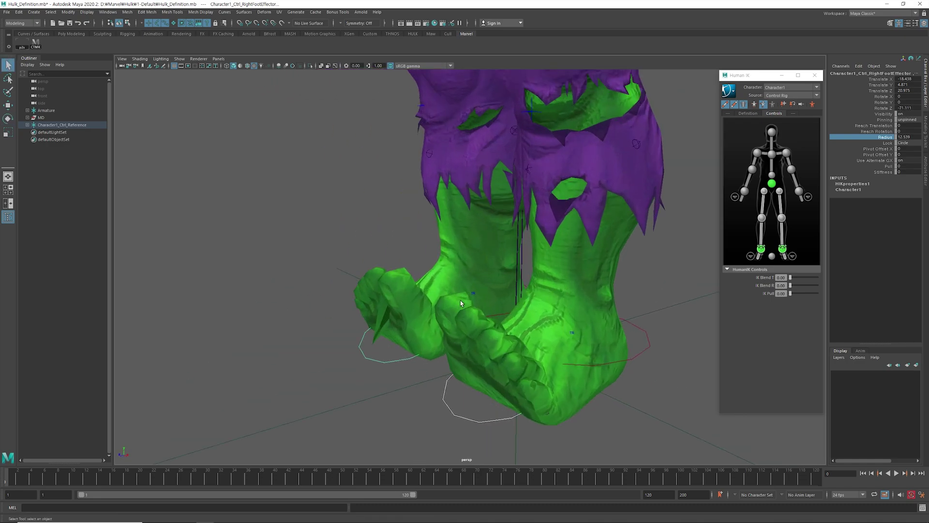
Select the stray body-mesh vertex sticking out beneath the right foot's toes in component mode.
click(173, 24)
click(393, 317)
alt+middle_drag(392, 317, 431, 295)
scroll(431, 295, up, 3)
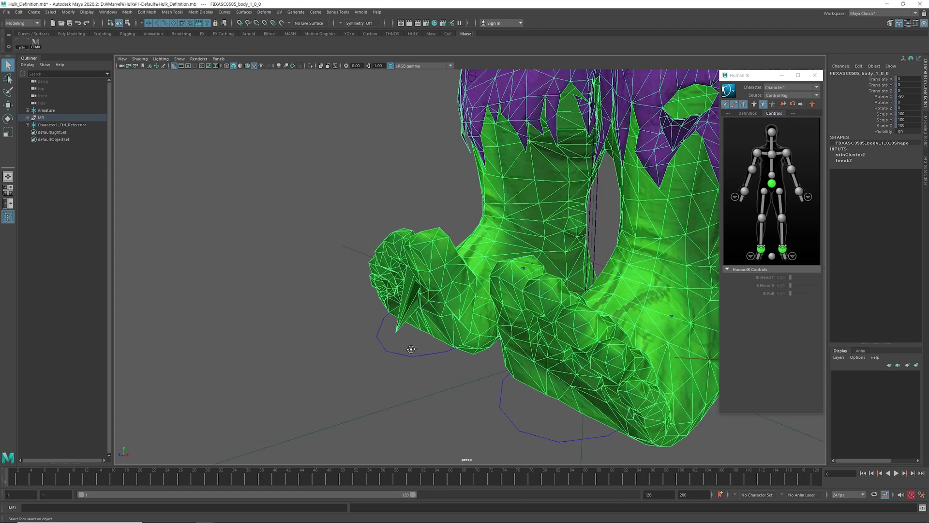
alt+drag(411, 349, 401, 356)
key(F8)
click(385, 352)
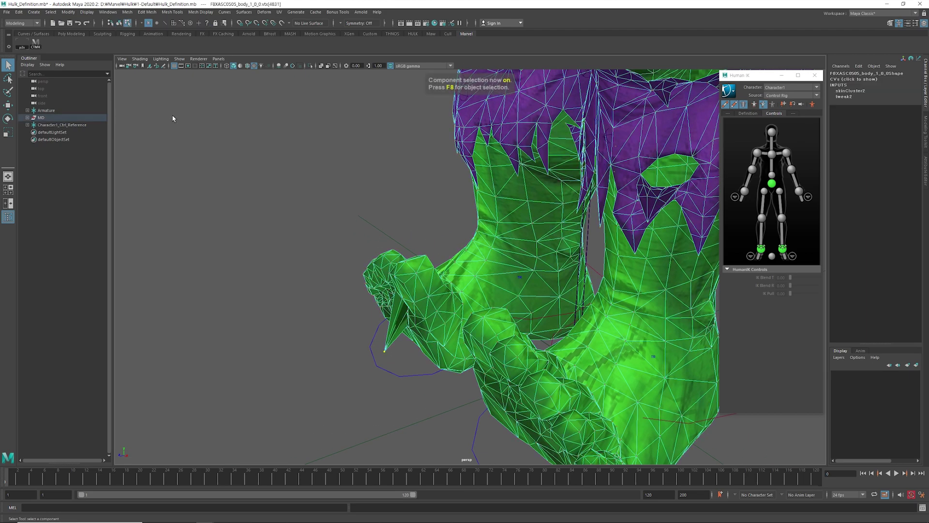
Start the Paint Skin Weights tool with its settings shown and reveal the right foot's toe influences.
click(147, 12)
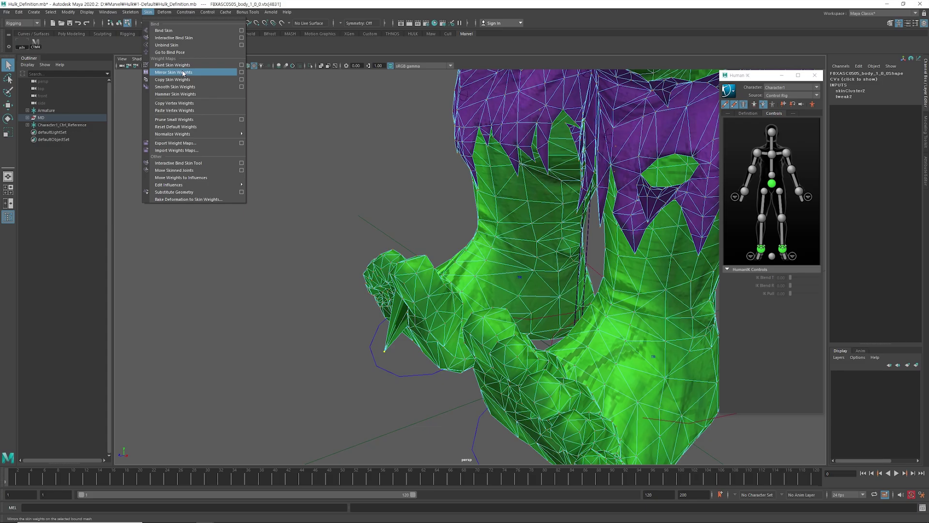
click(242, 65)
drag(210, 99, 174, 91)
alt+drag(400, 209, 411, 242)
right_drag(476, 251, 483, 228)
alt+drag(484, 227, 521, 247)
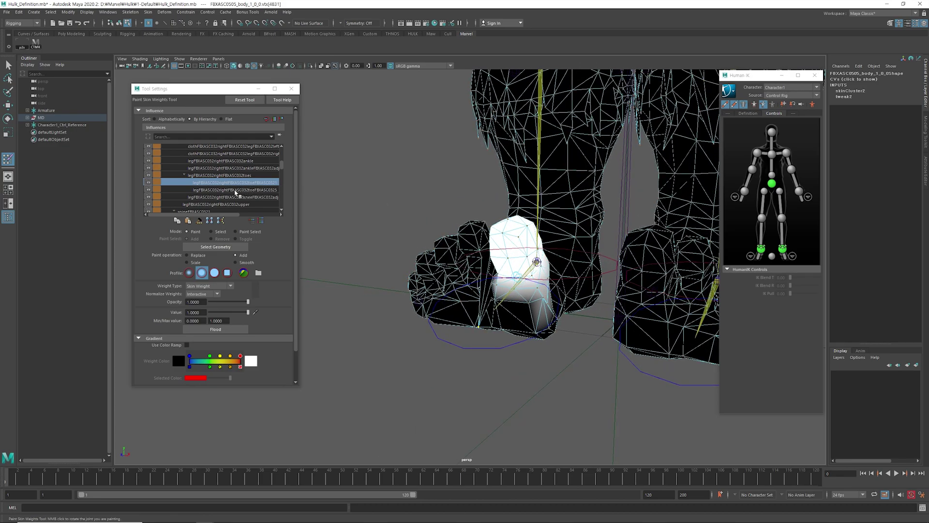
Flood the stray vertex with the right toes influence, using the Add operation at value 1 and opacity 0.1.
click(234, 189)
click(231, 183)
click(227, 176)
alt+middle_drag(487, 278, 471, 259)
scroll(472, 259, up, 4)
mouse_move(505, 279)
alt+mouse_down()
mouse_move(550, 282)
mouse_move(506, 282)
alt+mouse_up()
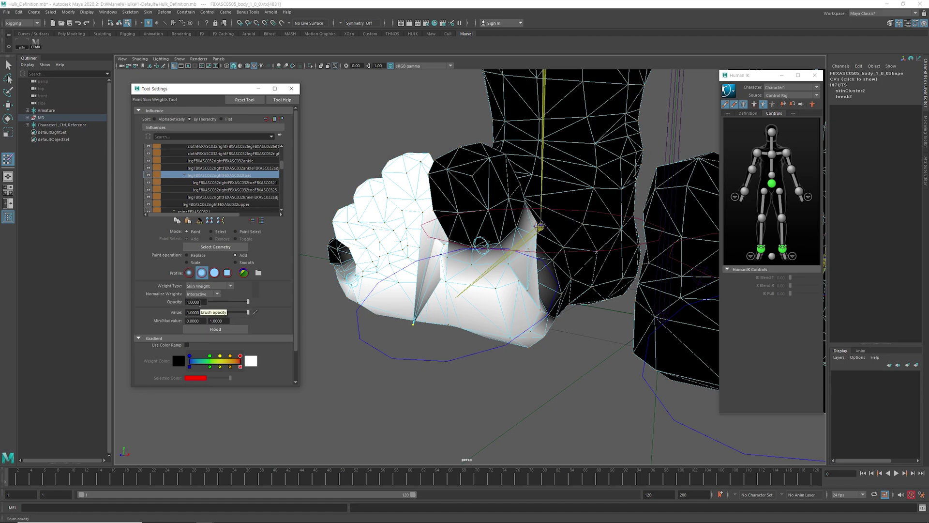
click(215, 329)
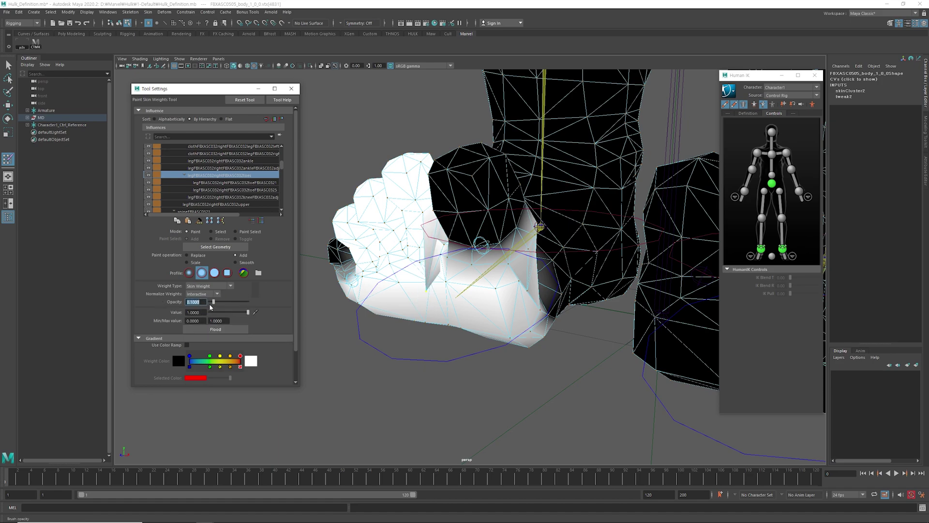
click(216, 331)
Leave weight painting, return to object selection, check the toe deformation by using the left foot effector, and close the tool settings.
scroll(431, 279, down, 4)
alt+drag(431, 279, 457, 285)
key(q)
click(387, 290)
scroll(397, 292, down, 2)
alt+drag(399, 292, 477, 320)
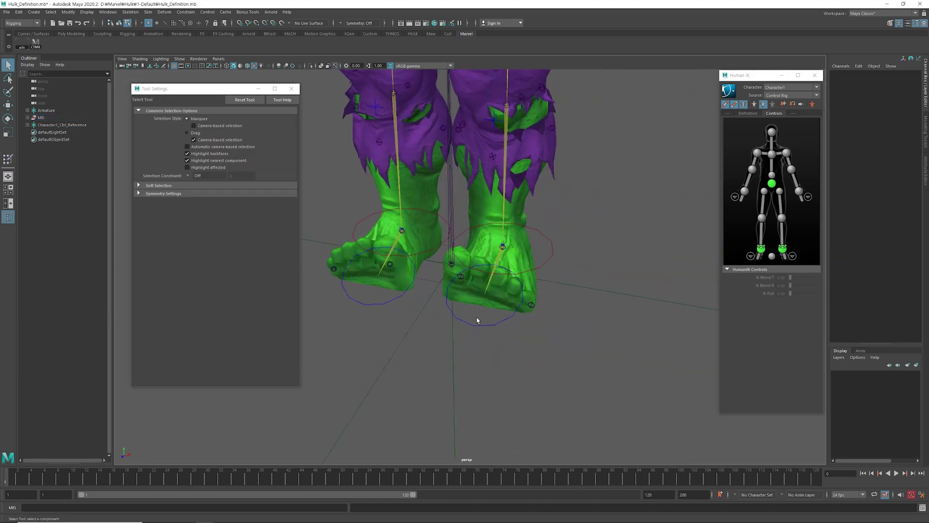
key(e)
click(474, 328)
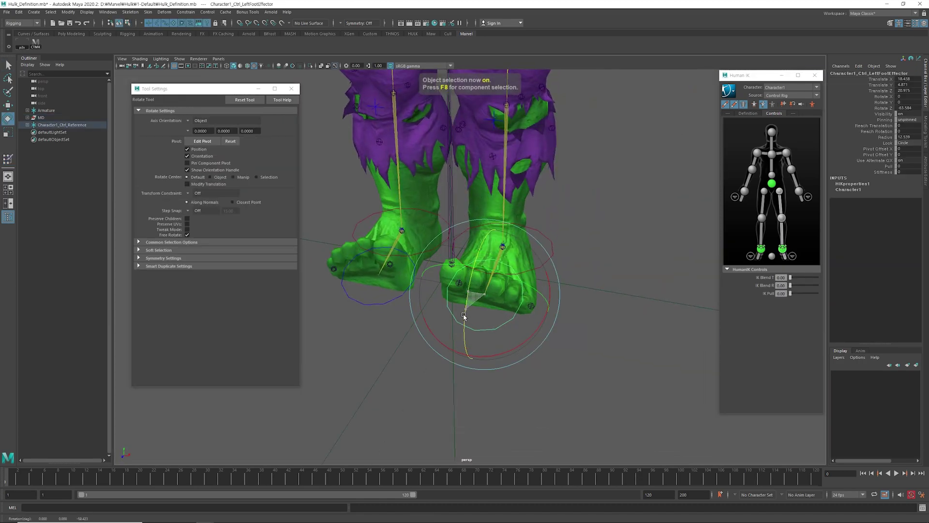
click(292, 89)
alt+drag(304, 126, 354, 145)
key(q)
click(639, 145)
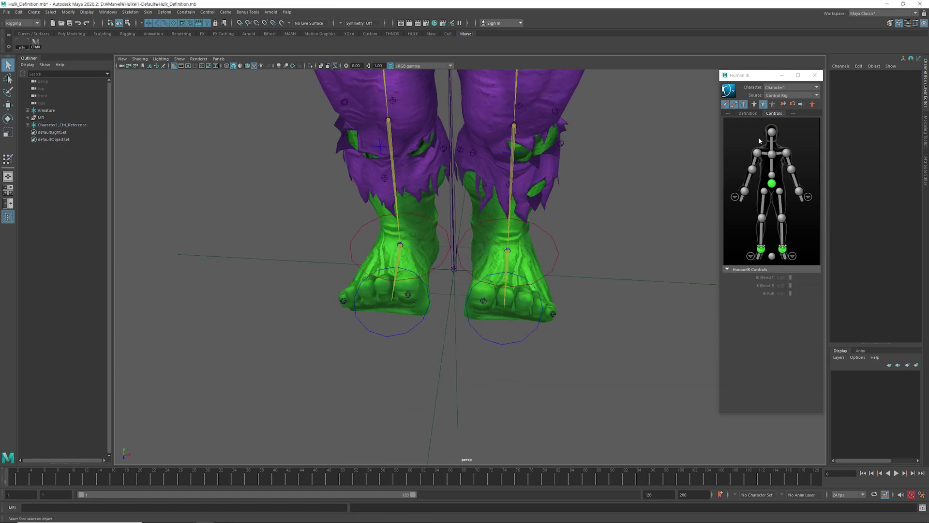
Return the character to its stance pose and bring the full body into view.
click(813, 104)
scroll(561, 247, down, 5)
alt+middle_drag(561, 246, 513, 300)
scroll(513, 300, down, 5)
alt+drag(513, 300, 514, 259)
alt+middle_drag(514, 260, 507, 270)
click(506, 268)
Try rotating both shoulder effectors together to test the arms, undo the rotation, and clear the selection.
click(758, 153)
shift+click(786, 153)
key(e)
drag(486, 159, 467, 155)
key(ctrl+z)
key(q)
click(508, 271)
scroll(508, 269, up, 4)
mouse_move(474, 262)
alt+mouse_down()
mouse_move(557, 264)
mouse_move(479, 254)
alt+mouse_up()
scroll(475, 258, up, 3)
scroll(429, 267, down, 2)
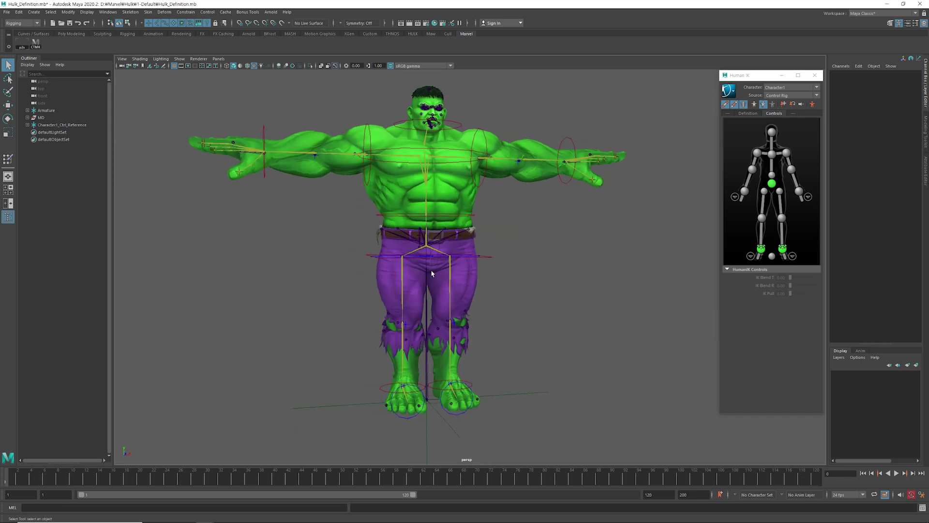
Save the scene as Hulk_rig.mb in the 1-Default folder.
alt+middle_drag(429, 268, 429, 278)
click(6, 12)
click(30, 48)
click(323, 185)
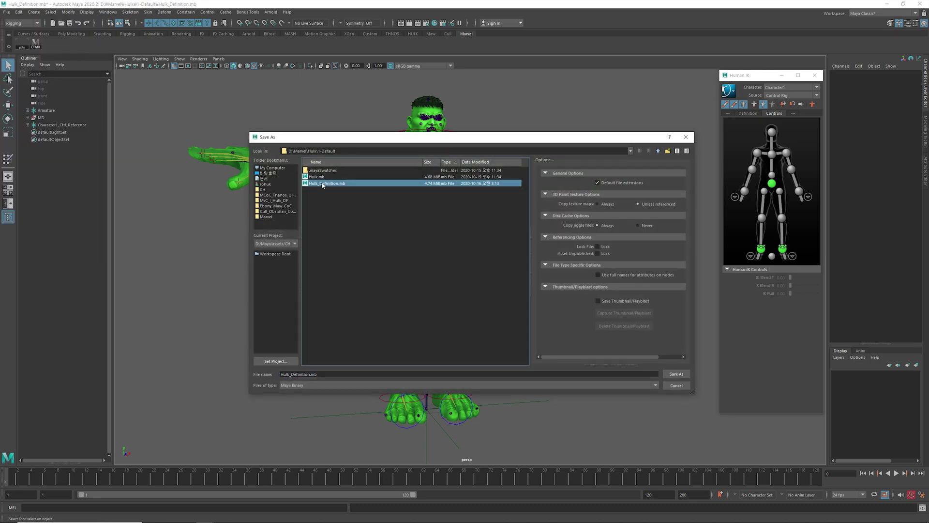
drag(292, 374, 303, 374)
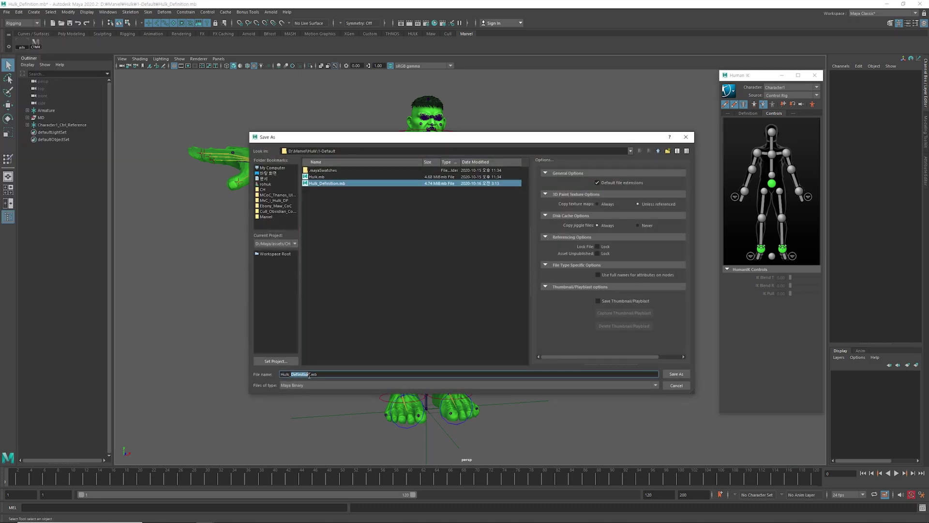
text(fi)
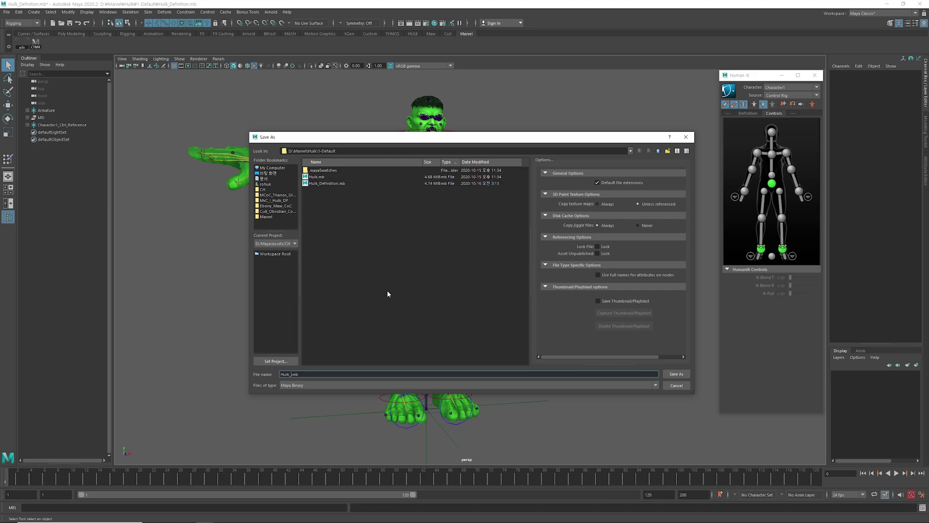
click(676, 375)
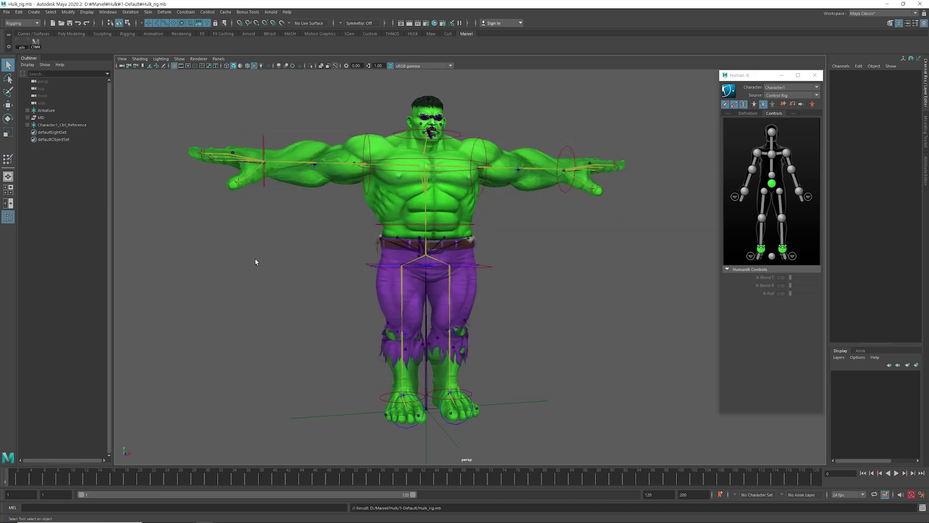
Try moving the right and left wrist effectors downward to test the arms, undoing each move.
alt+drag(300, 176, 253, 133)
click(247, 159)
key(w)
drag(249, 182, 272, 246)
key(ctrl+z)
click(564, 170)
drag(560, 181, 514, 243)
key(ctrl+z)
key(q)
Try rotating an upper-body effector to test the torso, undo the rotation, and clear the selection.
click(419, 173)
key(e)
drag(417, 177, 431, 154)
key(ctrl+z)
key(q)
click(297, 230)
Try moving the middle eyebrow joint upward to test the facial deformation, and undo the move.
alt+middle_drag(430, 154, 422, 218)
alt+right_drag(422, 218, 465, 193)
alt+middle_drag(464, 193, 431, 218)
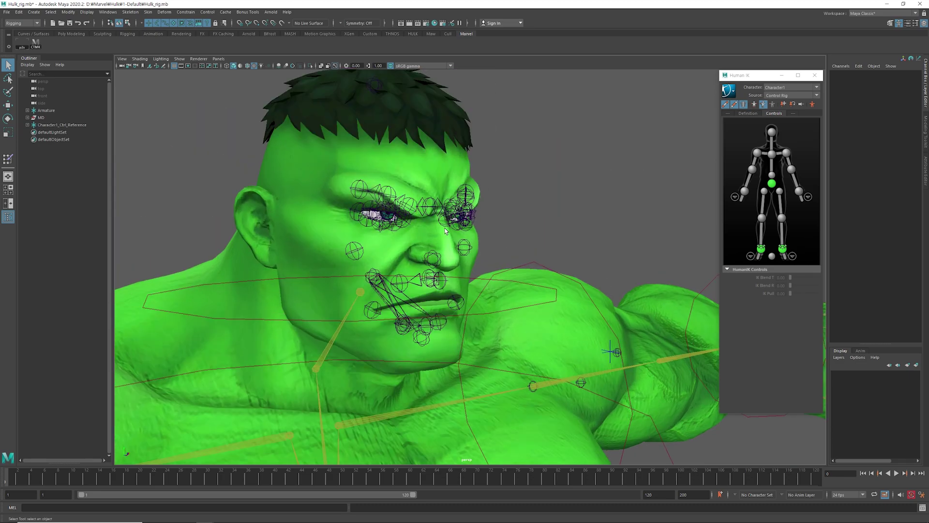
alt+right_drag(430, 218, 451, 206)
click(417, 185)
key(w)
drag(416, 185, 422, 154)
key(ctrl+z)
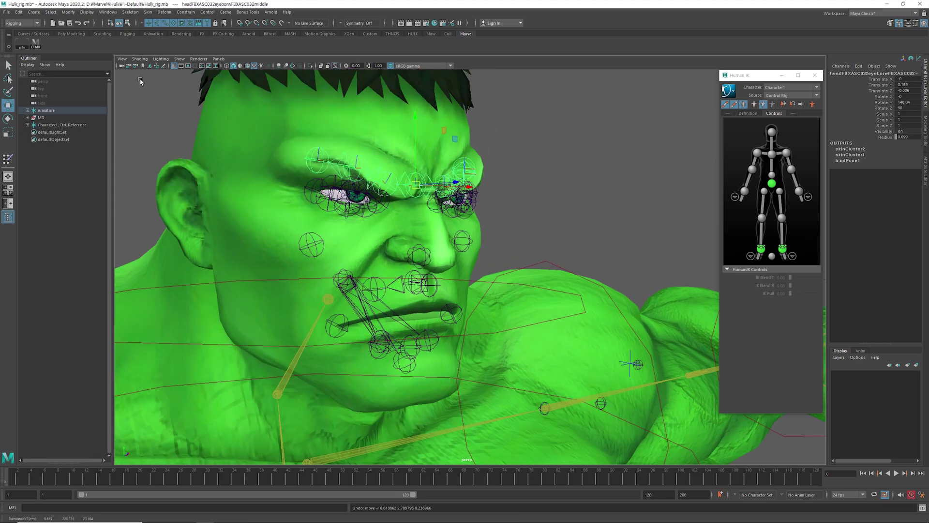
Reduce the joint display size, trying 0.1 and settling on 0.03.
click(87, 12)
mouse_move(204, 119)
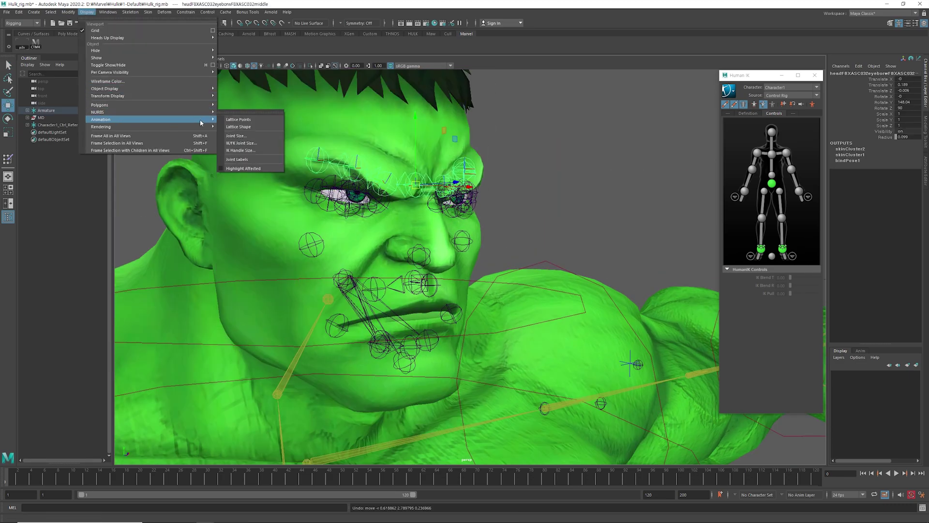
click(247, 144)
drag(183, 292, 136, 291)
text(0.1)
key(Return)
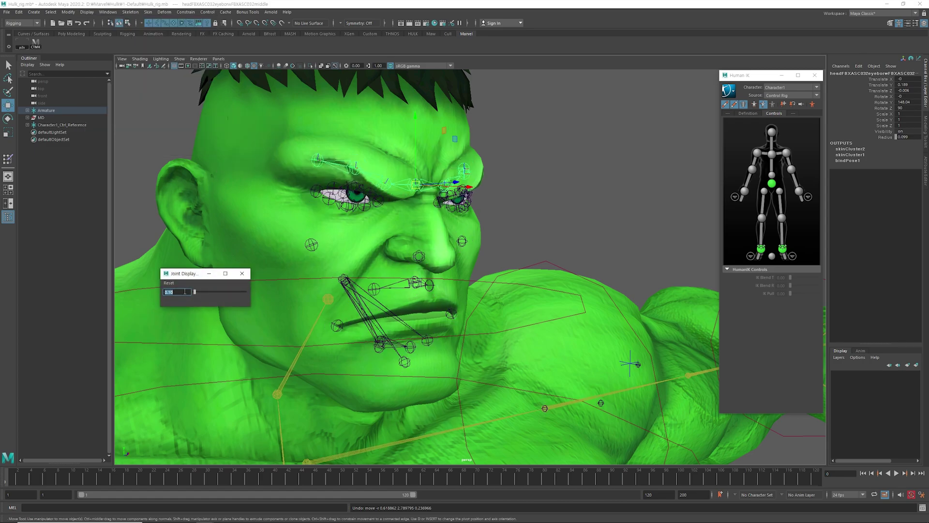
key(Return)
text(.03)
key(Return)
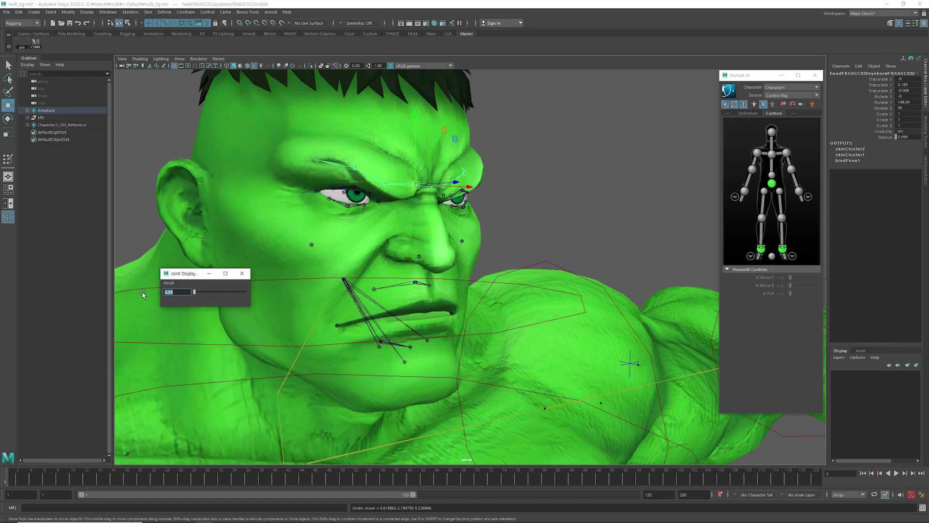
Expand the armature's spine and neck hierarchy and select the upper neck joint that parents the facial joints.
scroll(505, 236, down, 5)
alt+drag(505, 235, 426, 228)
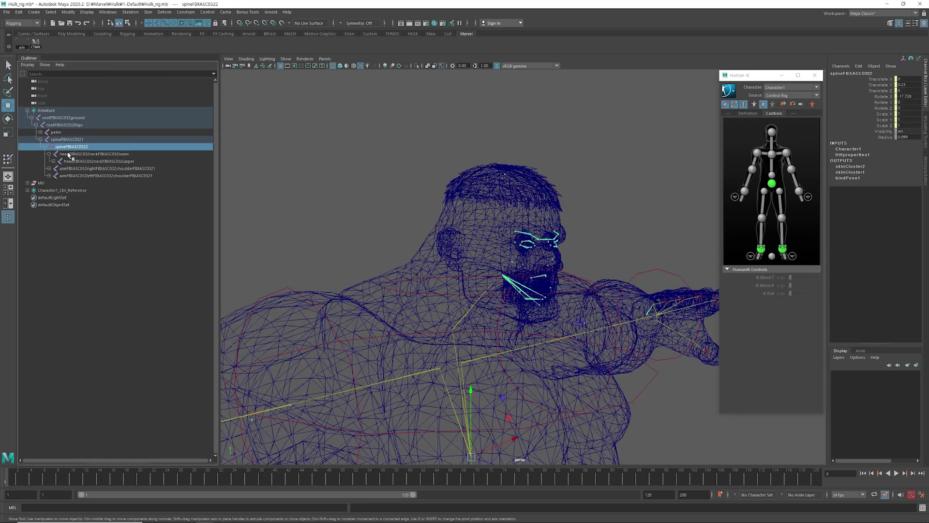
click(69, 154)
click(70, 161)
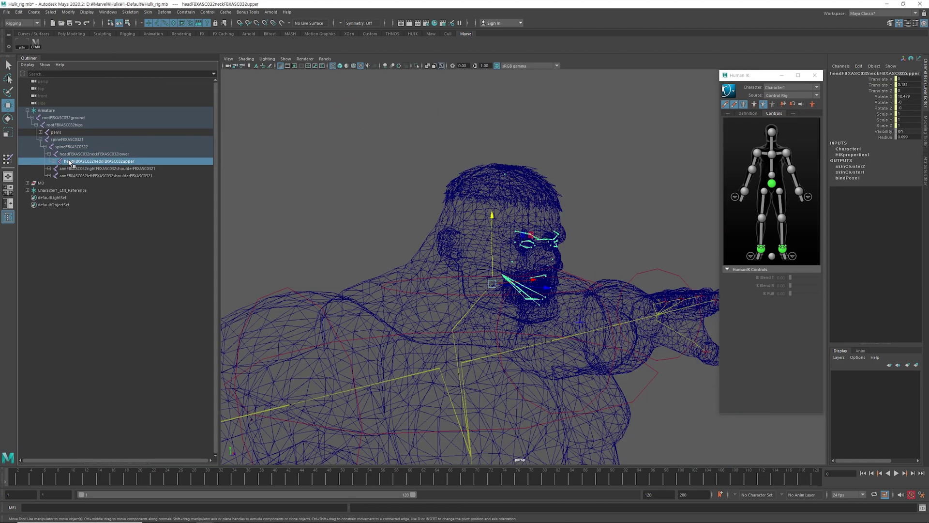
click(55, 162)
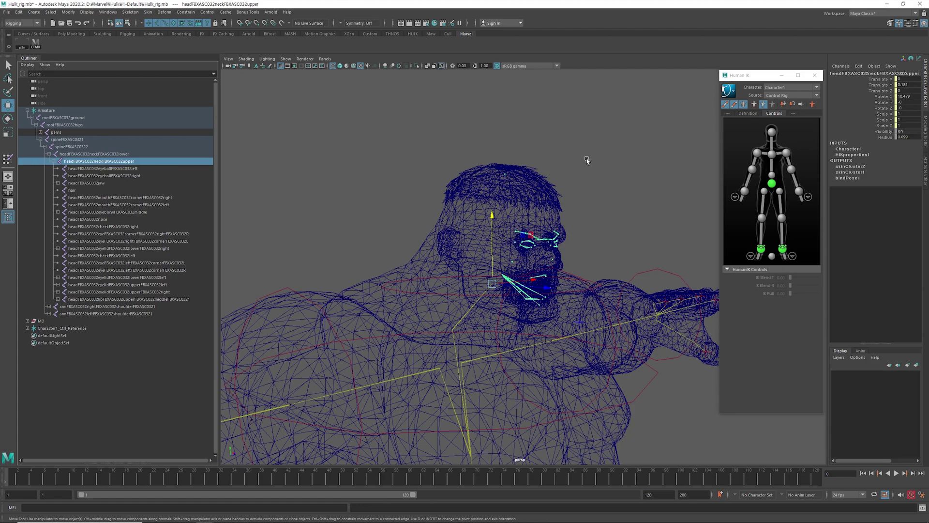
Set the upper neck joint's Draw Style to Bone in its joint attributes and restore the channel display.
drag(759, 77, 695, 83)
alt+middle_drag(454, 135, 379, 146)
key(ctrl+a)
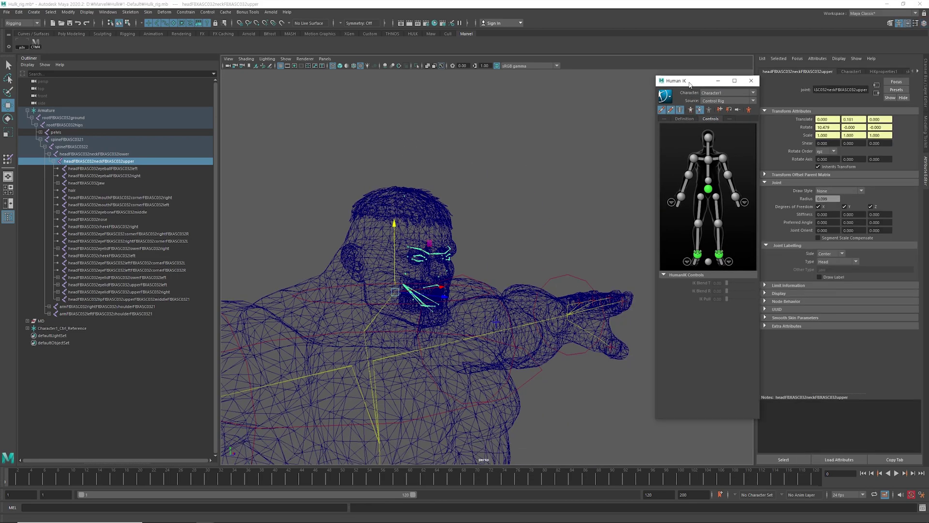
drag(689, 83, 651, 82)
click(838, 190)
click(830, 197)
alt+drag(512, 224, 528, 222)
alt+middle_drag(528, 222, 508, 238)
scroll(508, 238, up, 4)
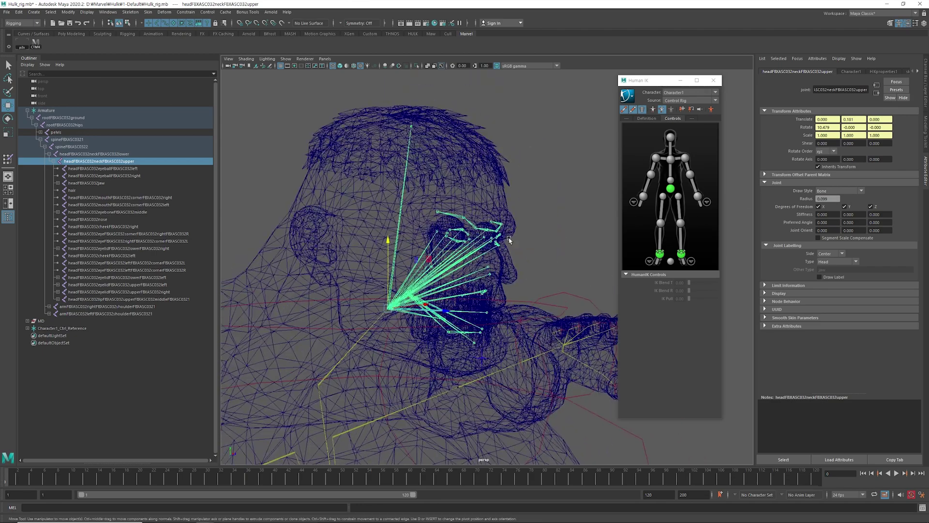
alt+drag(509, 239, 500, 236)
click(925, 78)
Select the whole joint hierarchy under the upper neck joint, leaving the upper neck joint itself out of the selection.
alt+middle_drag(491, 238, 533, 215)
key(q)
click(532, 216)
alt+middle_drag(433, 217, 437, 244)
click(394, 245)
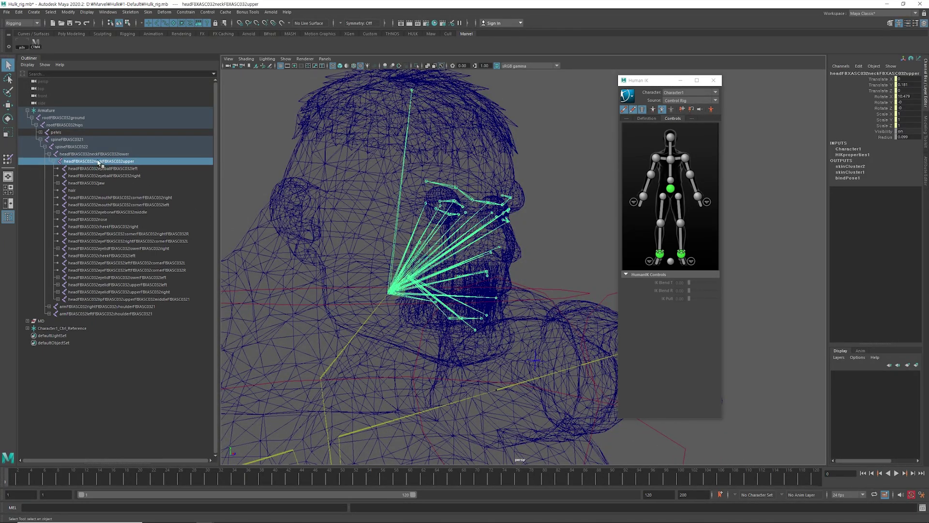
click(50, 11)
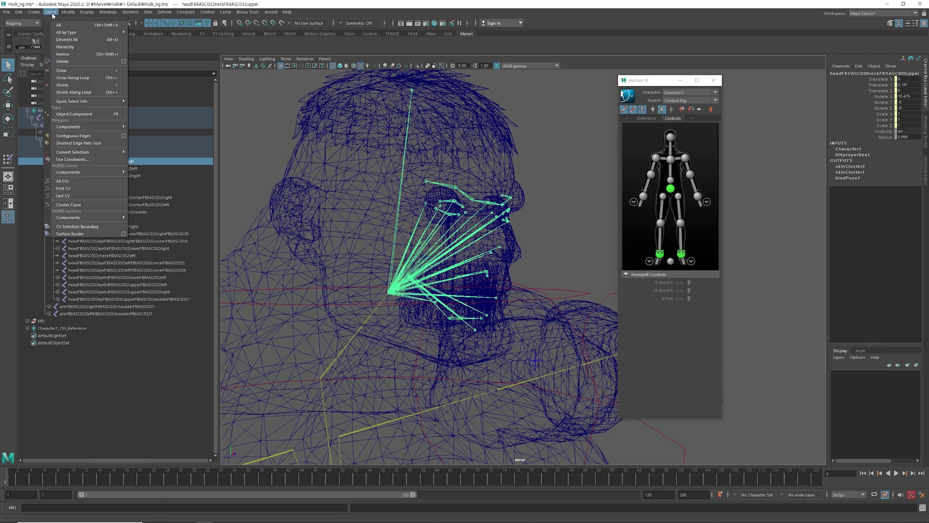
click(66, 46)
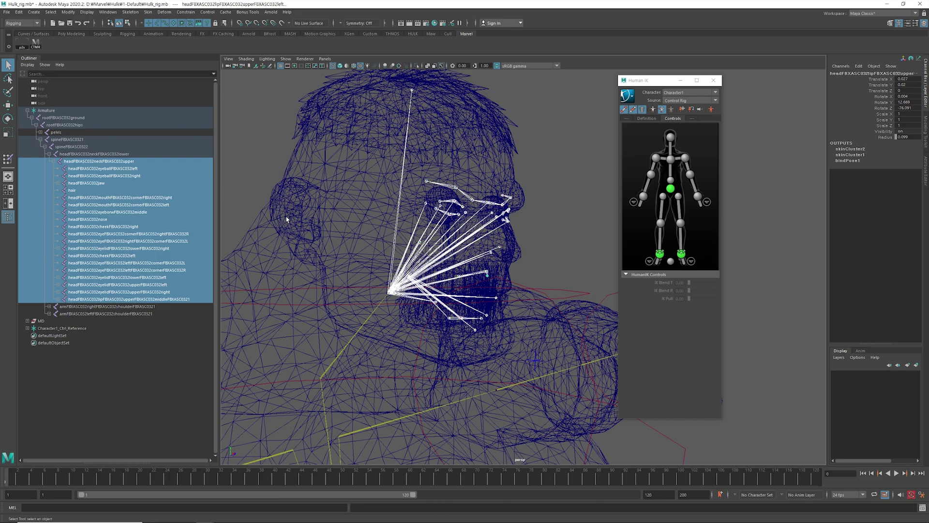
ctrl+click(118, 162)
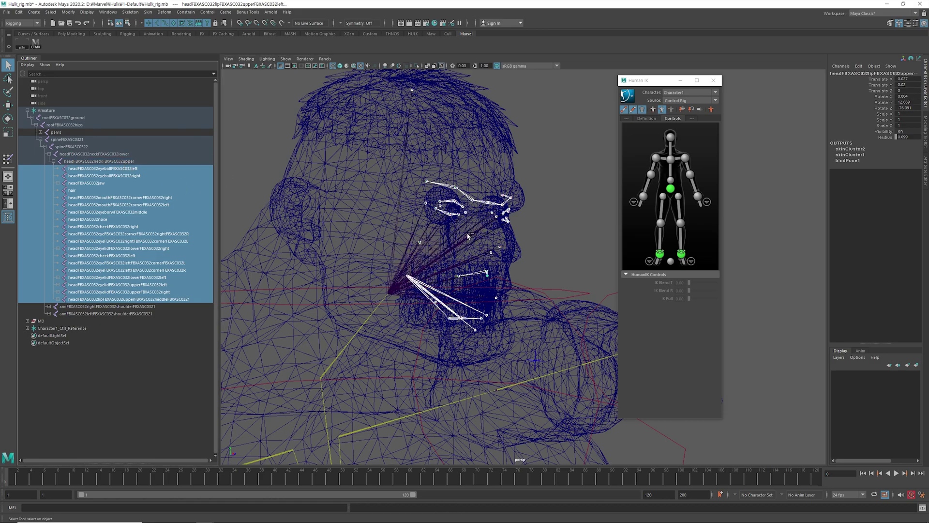
Create light yellow Nurbs Cube controls with Point/Orient Constraint at scale 0.1 for the selected facial joints, using Control Maker.
scroll(468, 236, down, 5)
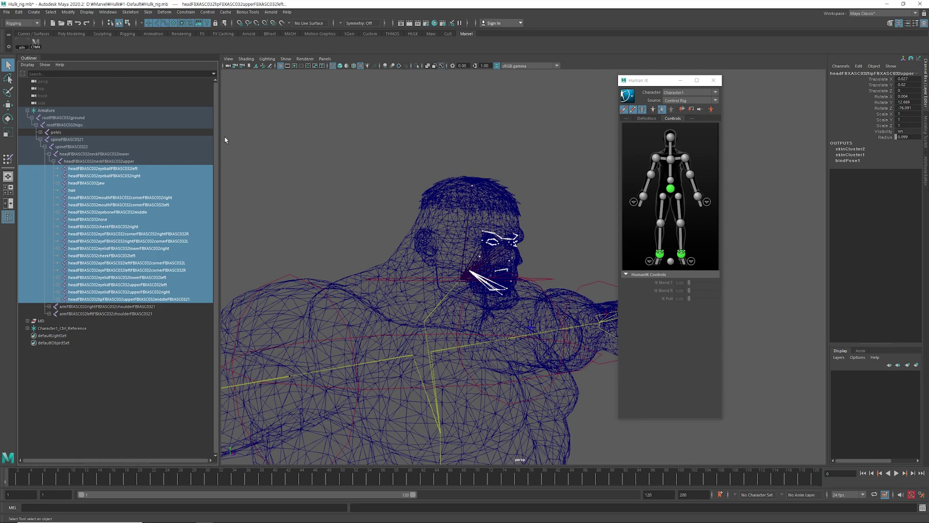
click(36, 47)
drag(153, 76, 270, 78)
click(244, 102)
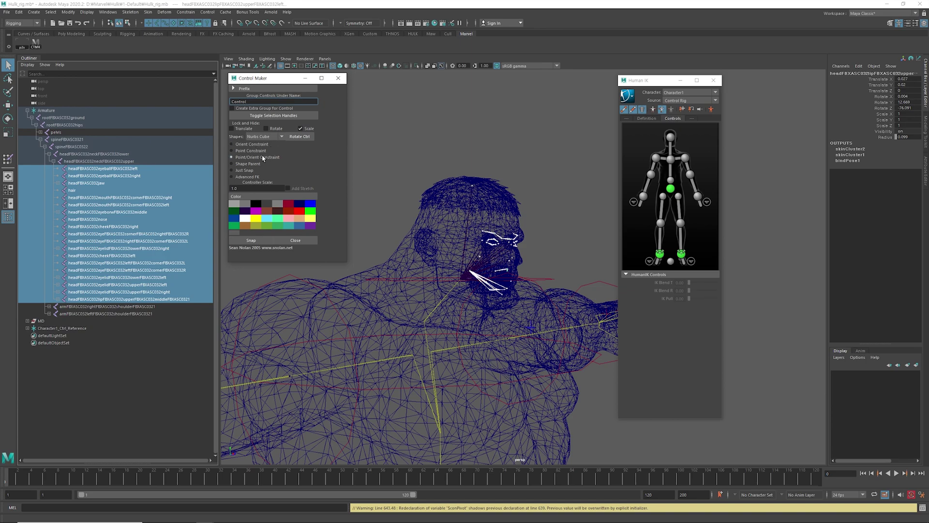
click(257, 188)
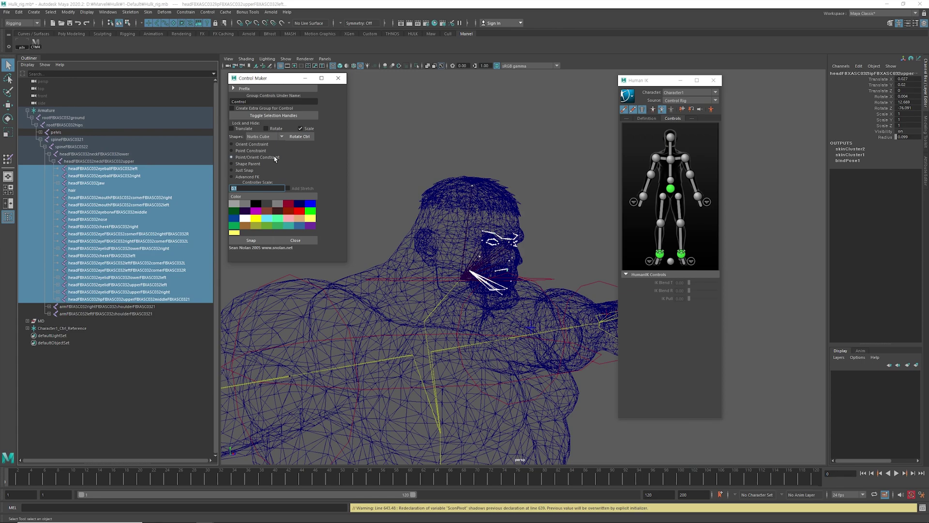
click(280, 138)
click(280, 138)
click(256, 242)
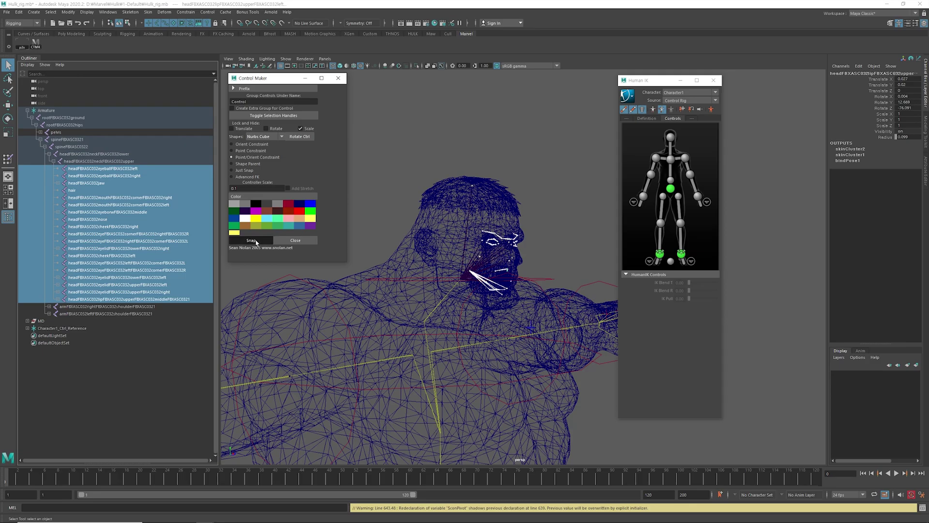
Try moving the hair control upward from the head, and undo the move.
alt+drag(547, 237, 503, 258)
scroll(504, 244, up, 4)
click(512, 155)
key(w)
drag(510, 115, 510, 90)
key(ctrl+z)
key(ctrl+z)
Hide the joints and IK handles in the viewport so the facial controls stand clear.
scroll(526, 192, down, 4)
alt+middle_drag(526, 192, 424, 168)
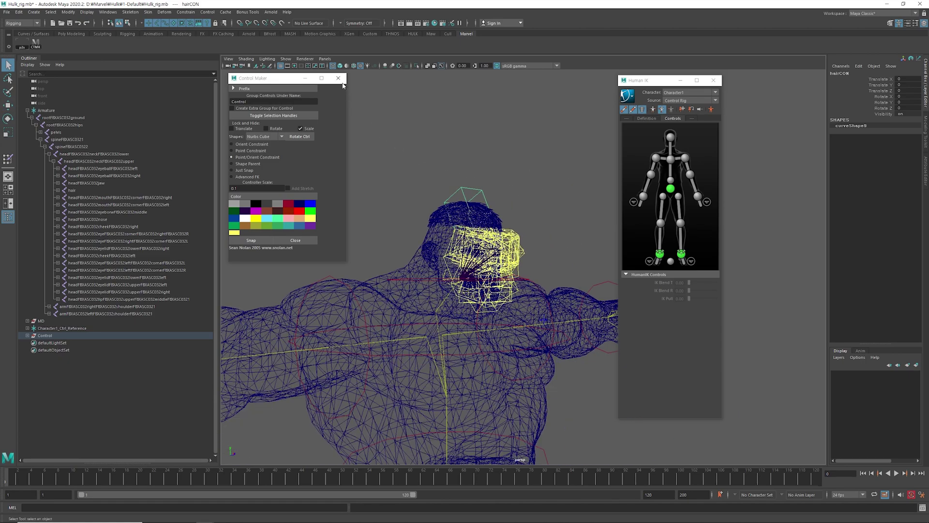
alt+drag(473, 232, 458, 224)
click(421, 116)
click(286, 59)
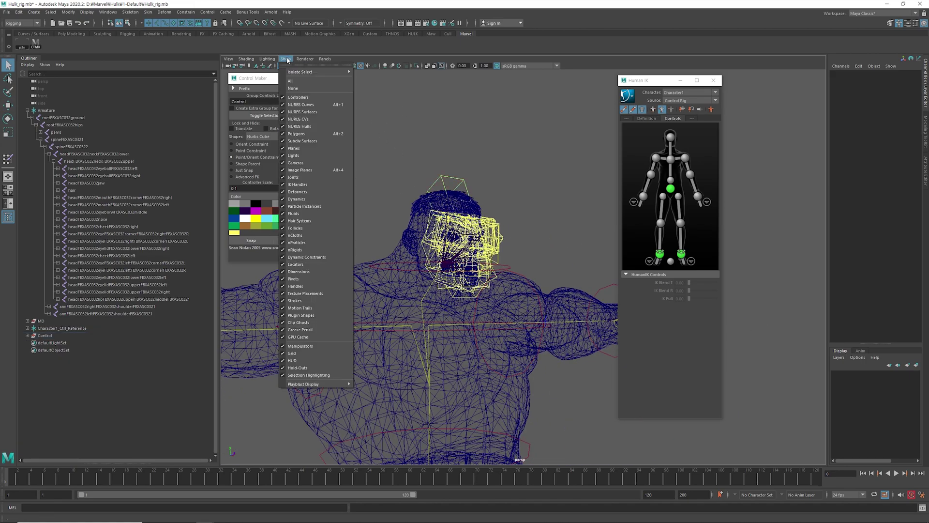
click(301, 172)
click(285, 59)
click(306, 185)
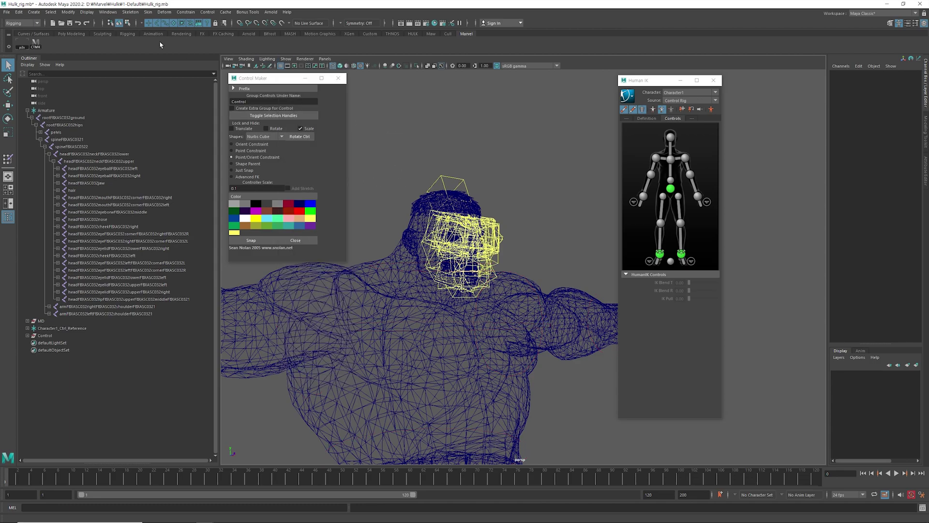
Select the CVs of all facial and hair controls and scale them down to tiny cubes.
drag(391, 166, 532, 343)
scroll(503, 308, down, 5)
scroll(483, 300, up, 5)
alt+drag(479, 299, 486, 300)
key(F8)
drag(387, 178, 595, 385)
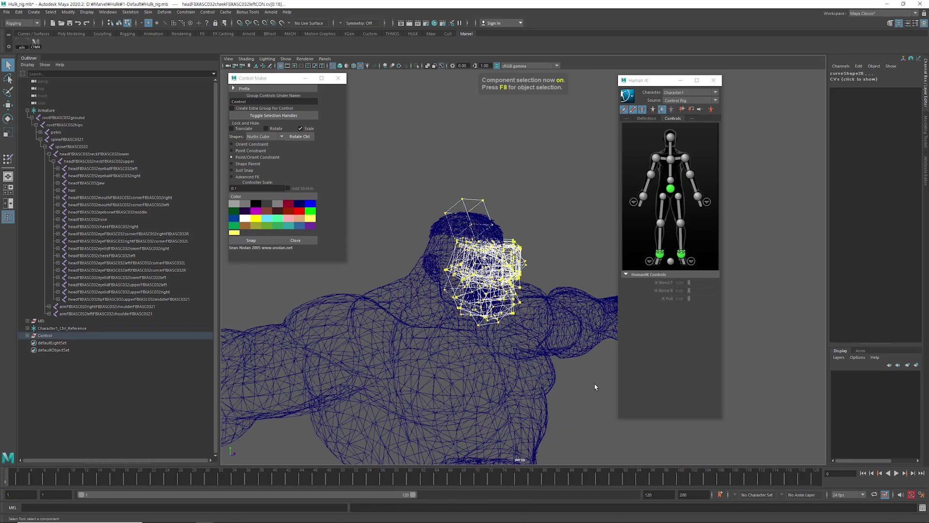
alt+drag(474, 311, 464, 320)
key(r)
mouse_move(453, 288)
mouse_down()
mouse_move(369, 314)
mouse_move(438, 316)
mouse_move(426, 300)
mouse_up()
key(w)
key(6)
alt+right_drag(426, 300, 460, 291)
mouse_move(465, 257)
mouse_down()
mouse_move(436, 291)
mouse_move(412, 300)
mouse_up()
key(4)
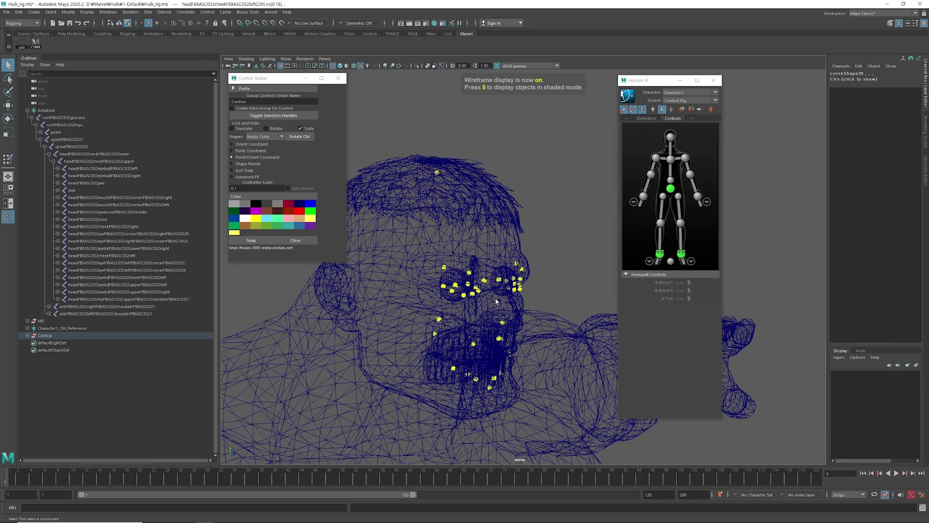
Set the drawing override color of the eyebrow controls to blue.
drag(850, 320, 855, 319)
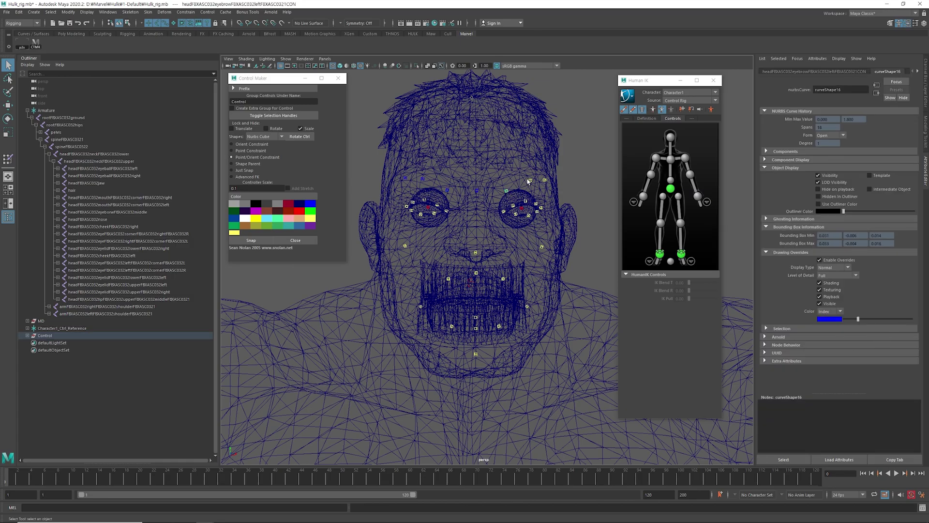
drag(861, 321, 859, 321)
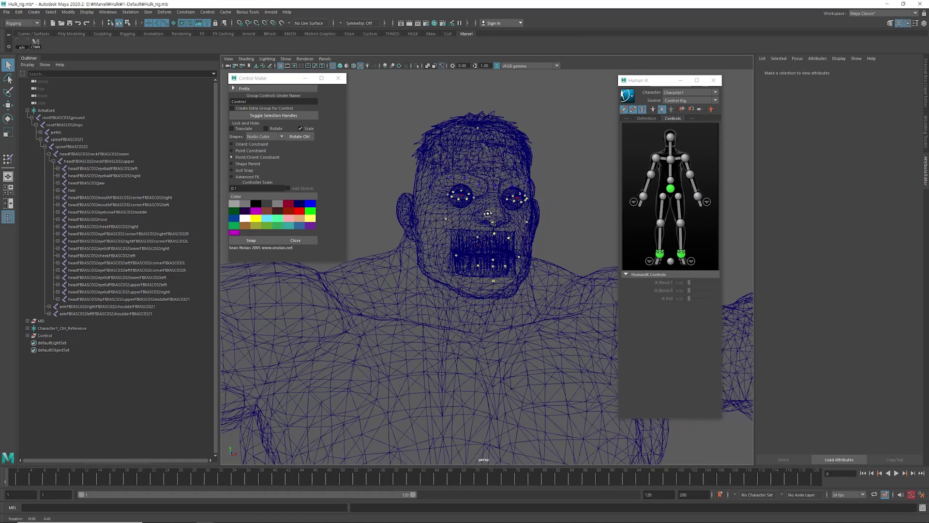
Try moving the middle controls of the lower lip, and undo the moves.
scroll(484, 232, up, 4)
alt+drag(474, 232, 509, 238)
click(498, 261)
key(w)
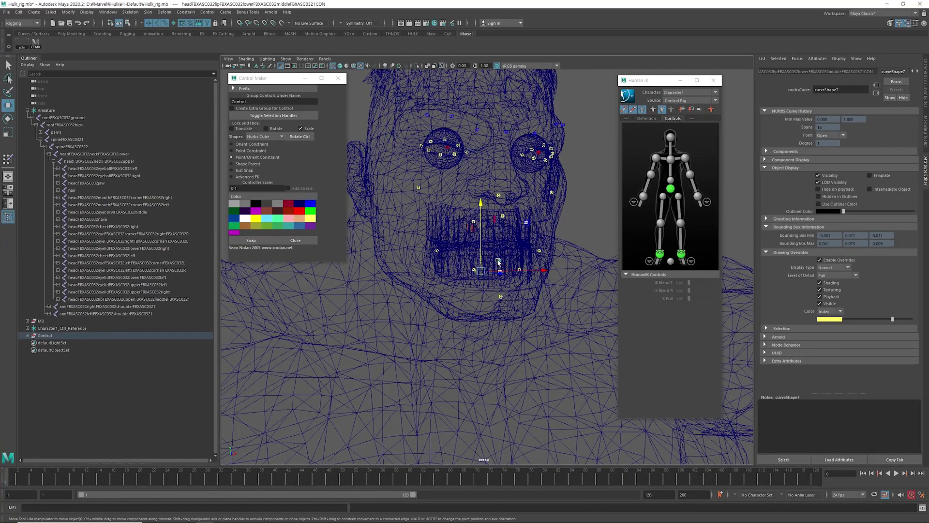
drag(480, 203, 528, 215)
key(ctrl+z)
key(q)
click(500, 274)
key(w)
key(ctrl+z)
Try rotating the chin control, and undo the rotation.
scroll(503, 223, up, 3)
alt+drag(464, 227, 489, 234)
click(468, 310)
key(e)
drag(476, 265, 488, 279)
key(ctrl+z)
Try moving the control just above the chin downward, and undo the move.
key(q)
click(465, 275)
key(w)
drag(422, 198, 423, 209)
key(ctrl+z)
key(q)
scroll(479, 256, up, 3)
alt+drag(479, 256, 460, 246)
key(F8)
key(w)
key(q)
key(w)
click(487, 209)
key(ctrl+z)
key(q)
scroll(479, 286, down, 2)
key(F8)
Try moving the lower left lip control downward with textured shading shown, and undo the move.
click(492, 270)
alt+drag(492, 272, 459, 298)
key(w)
key(6)
drag(471, 197, 470, 207)
key(ctrl+z)
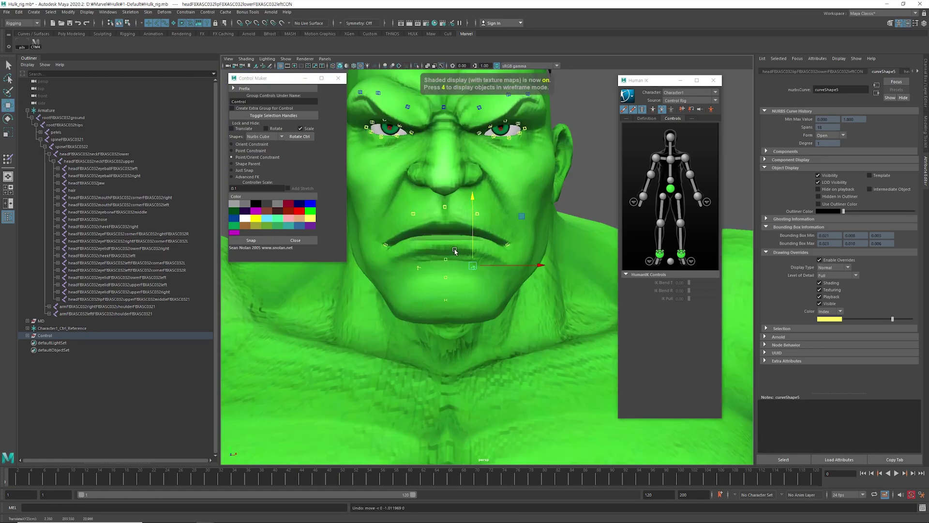
Try moving the left mouth corner control upward with textured shading shown, and undo the move.
key(4)
click(507, 245)
key(6)
drag(505, 176, 506, 167)
key(ctrl+z)
Try rotating both eyeball controls together, and undo the rotation.
key(q)
click(501, 128)
shift+click(390, 128)
alt+middle_drag(392, 136, 412, 161)
key(e)
click(412, 162)
mouse_move(412, 164)
mouse_down()
mouse_move(420, 173)
mouse_move(417, 156)
mouse_move(415, 166)
mouse_up()
key(ctrl+z)
key(q)
Clear the selection and close the Control Maker window.
scroll(487, 196, down, 8)
scroll(487, 196, down, 8)
alt+drag(489, 217, 516, 234)
alt+middle_drag(516, 234, 515, 196)
scroll(515, 197, up, 4)
alt+drag(508, 234, 475, 238)
scroll(492, 230, down, 3)
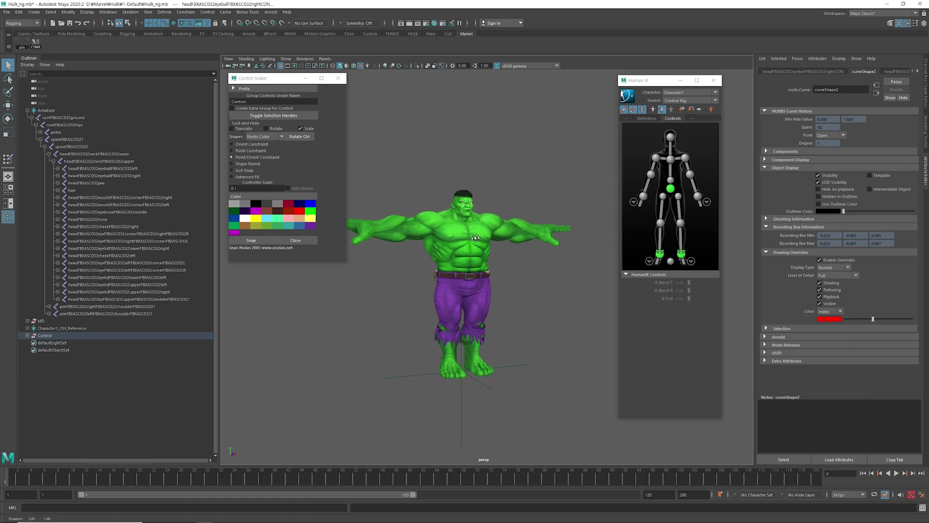
click(392, 125)
click(338, 78)
scroll(438, 187, up, 3)
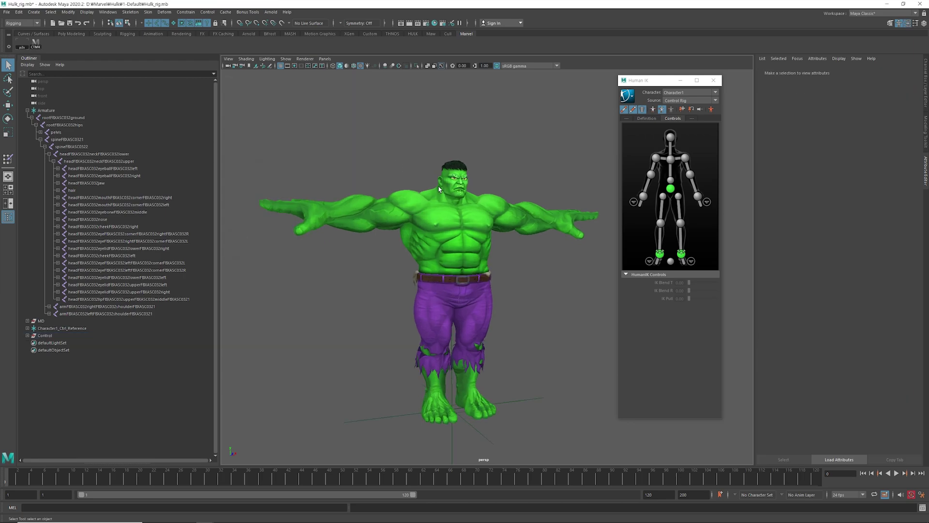
Restore the channel display and place the HumanIK window clear of the character.
alt+middle_drag(441, 216, 435, 195)
click(926, 79)
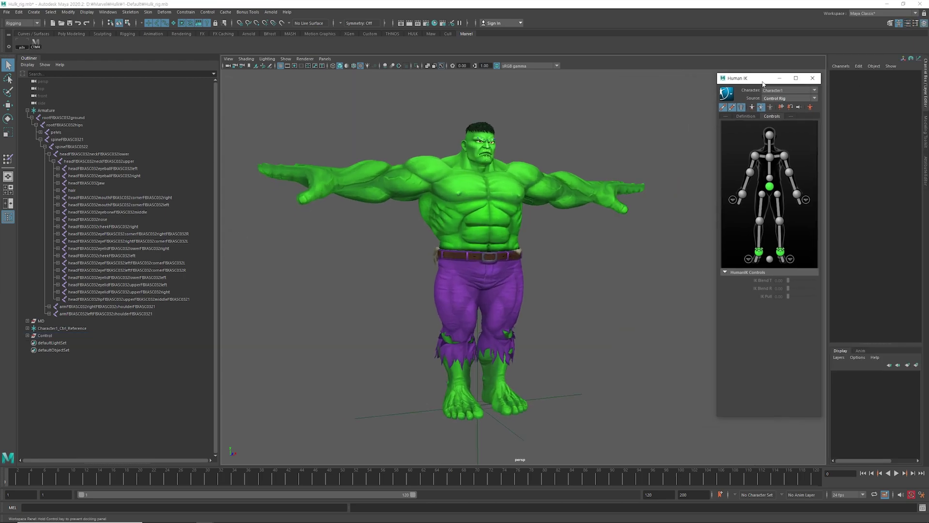
click(384, 119)
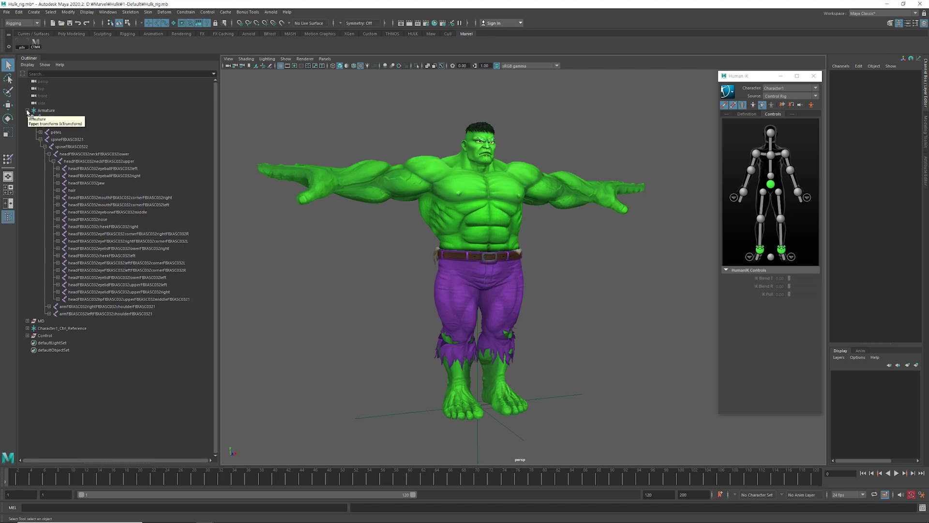
Collapse the Armature hierarchy and show all object types in the viewport.
click(27, 110)
click(443, 142)
click(286, 59)
click(297, 81)
Try rotating the HumanIK head effector, undo the rotation and clear the selection.
click(500, 154)
scroll(500, 152, up, 8)
alt+middle_drag(500, 150, 522, 240)
key(e)
drag(517, 232, 494, 212)
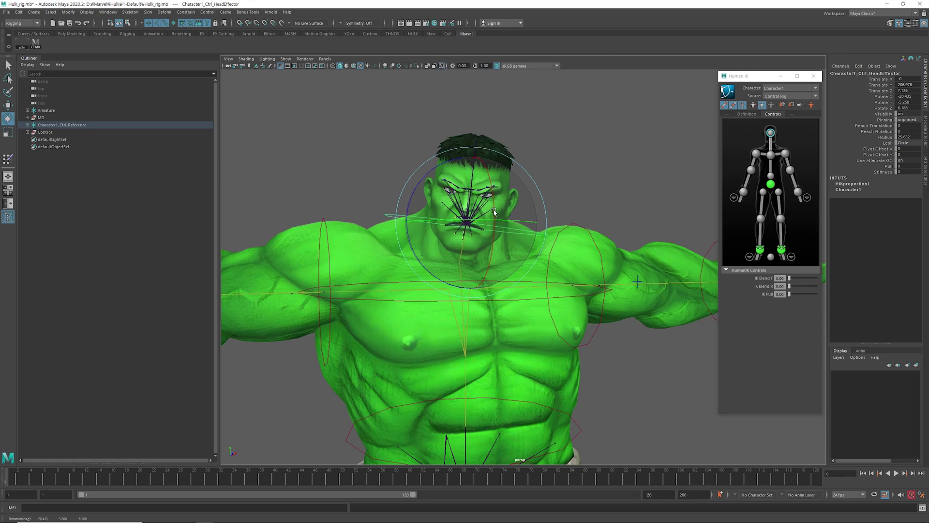
key(ctrl+z)
key(q)
click(351, 173)
Parent the MD group under Armature and the Control group under Character1_Ctrl_Reference.
click(41, 118)
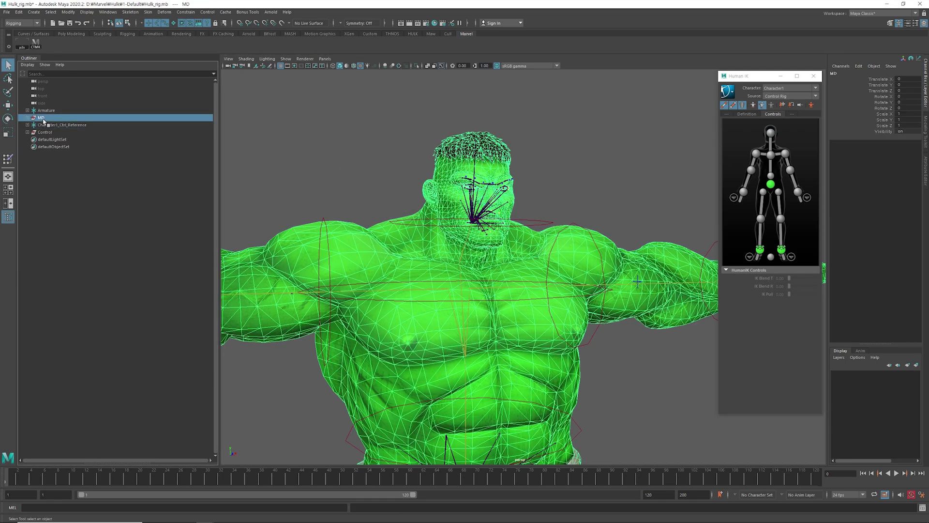
drag(46, 114, 48, 121)
click(45, 111)
click(28, 110)
click(32, 118)
click(52, 124)
click(27, 132)
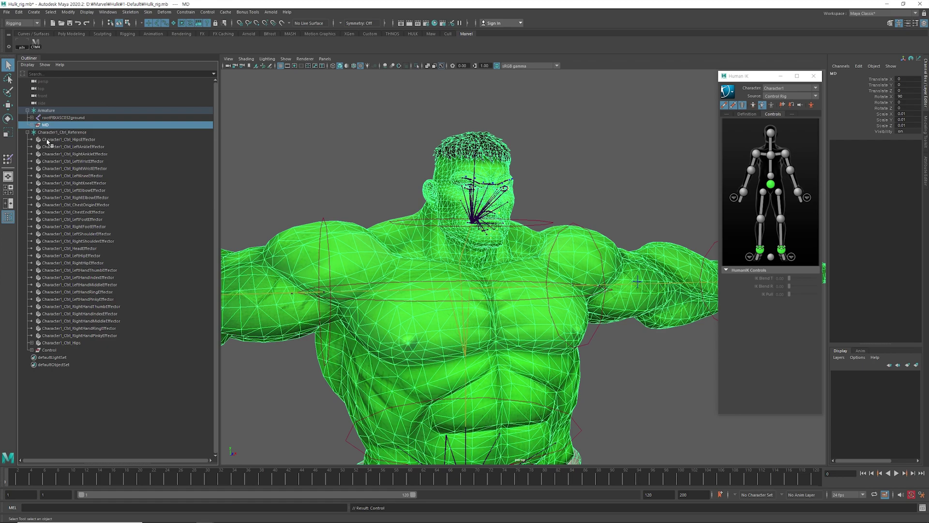
click(47, 350)
click(259, 170)
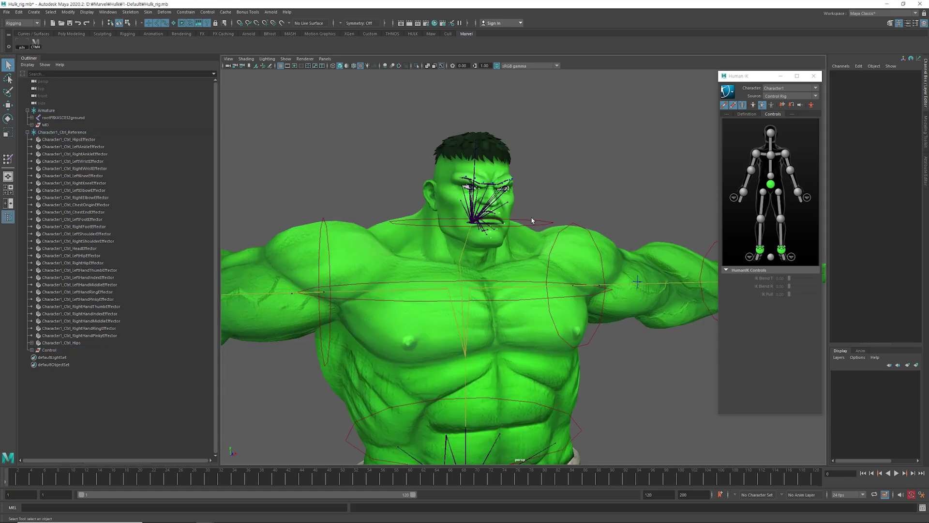
Try rotating the head effector with the regrouped hierarchy, and undo the rotation.
click(532, 220)
key(e)
drag(491, 213, 506, 198)
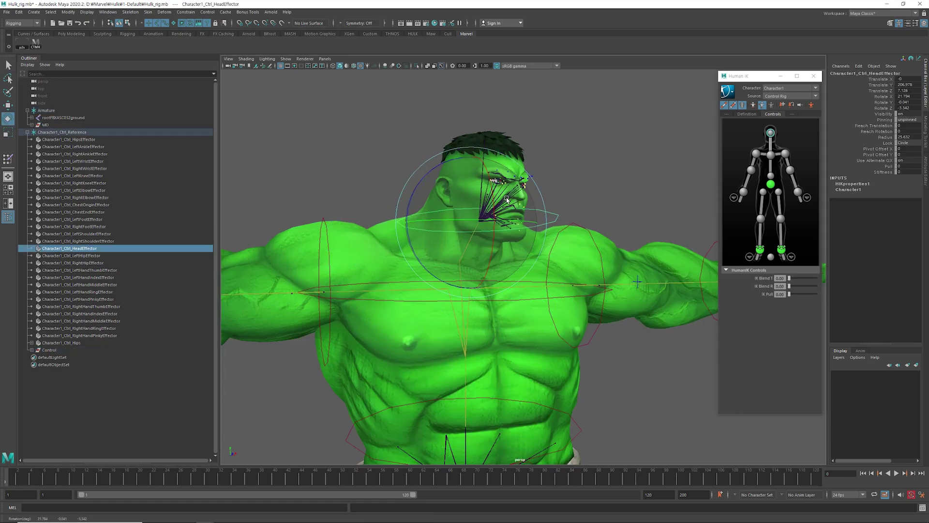
key(ctrl+z)
key(q)
click(347, 166)
Check the contents of Armature and Character1_Ctrl_Reference in the Outliner and collapse both hierarchies.
click(28, 132)
click(52, 111)
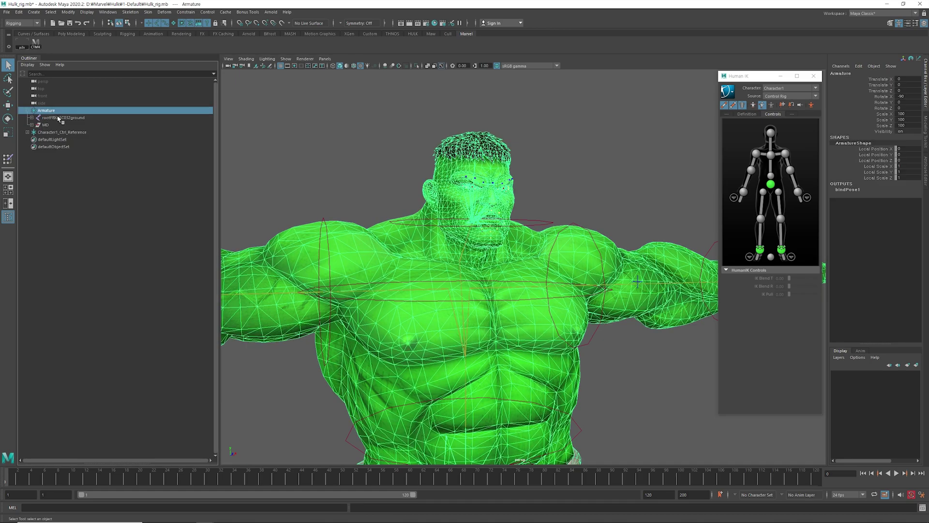
click(60, 119)
click(46, 126)
click(28, 111)
click(47, 119)
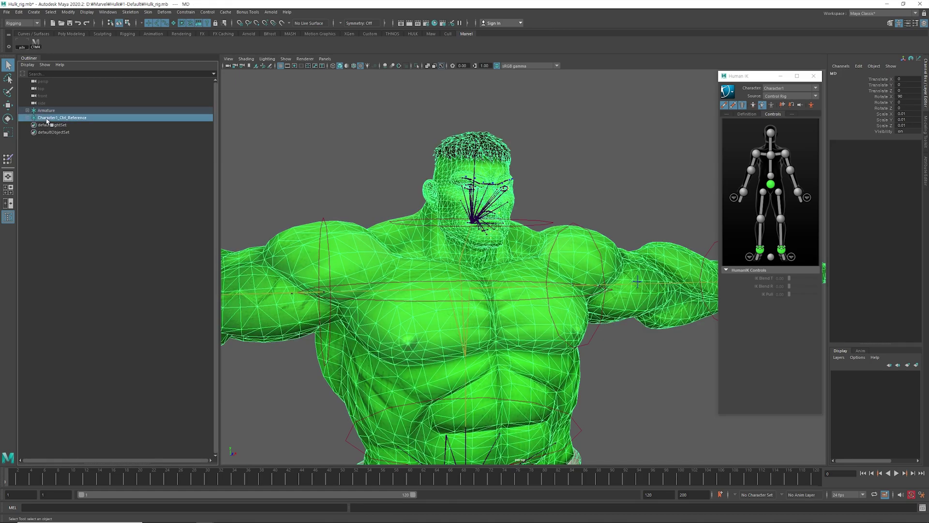
Clear the selection, bring the whole character into view and save the Hulk_rig scene.
click(406, 182)
scroll(427, 195, down, 8)
alt+middle_drag(472, 247, 450, 201)
scroll(426, 179, up, 3)
alt+middle_drag(373, 145, 393, 146)
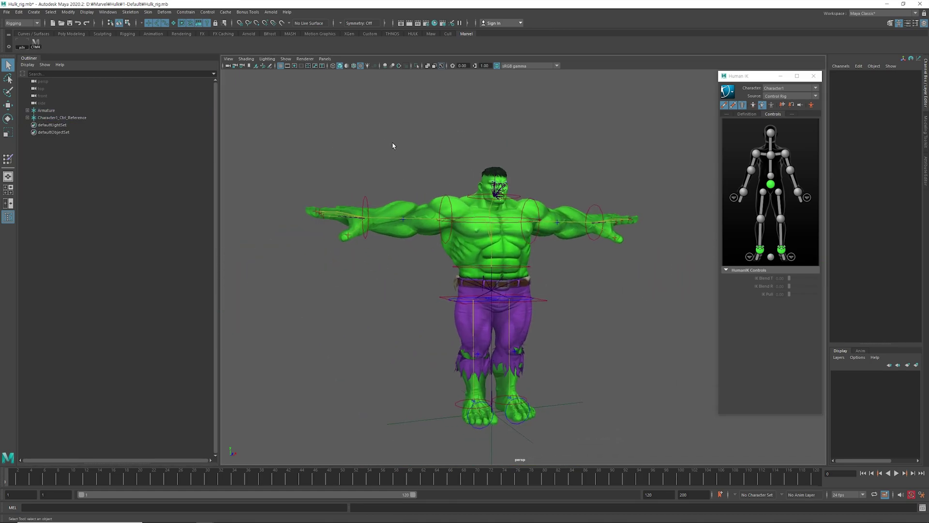
click(6, 12)
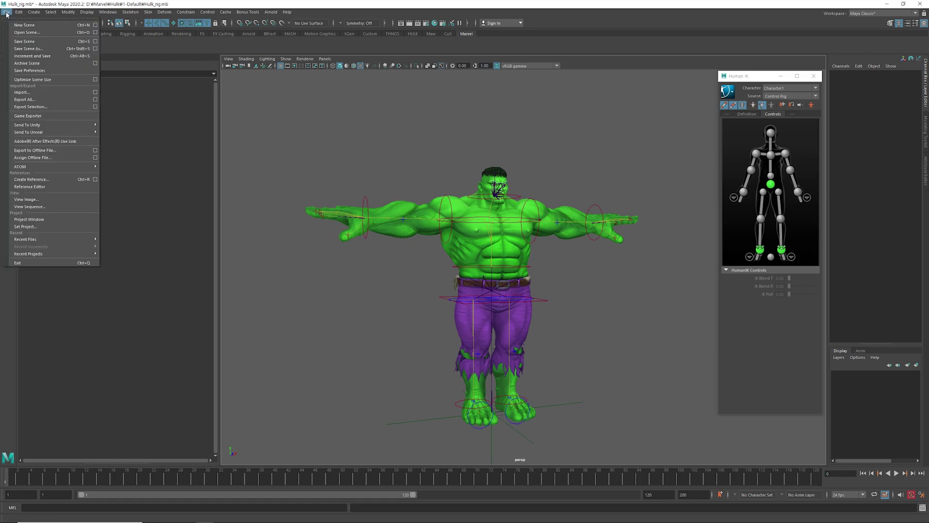
click(22, 43)
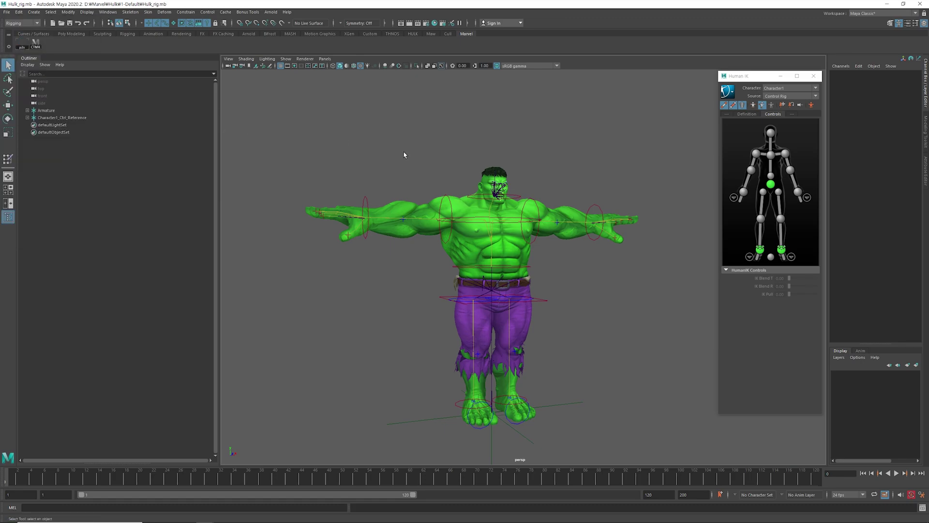